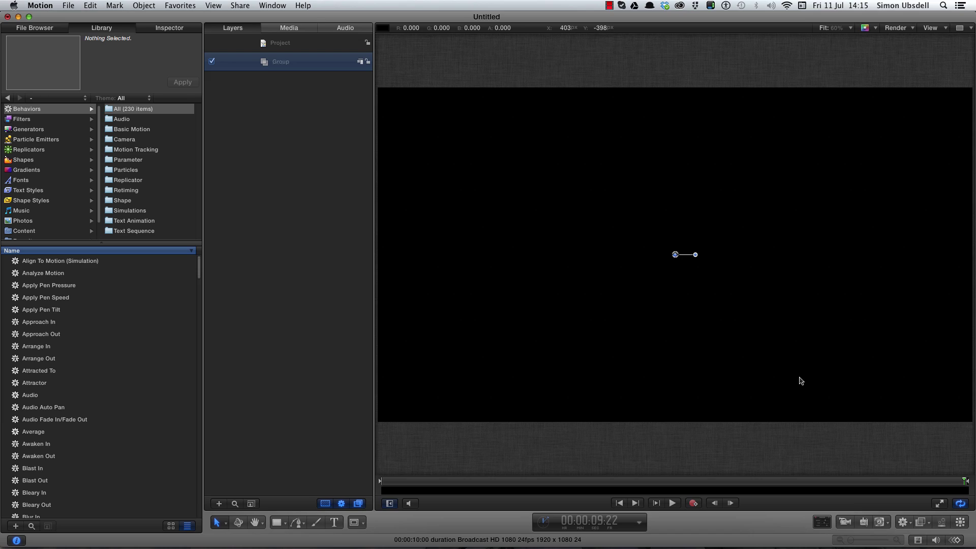
Add a Color Solid generator from the Library and set its colour to black.
key(super+j)
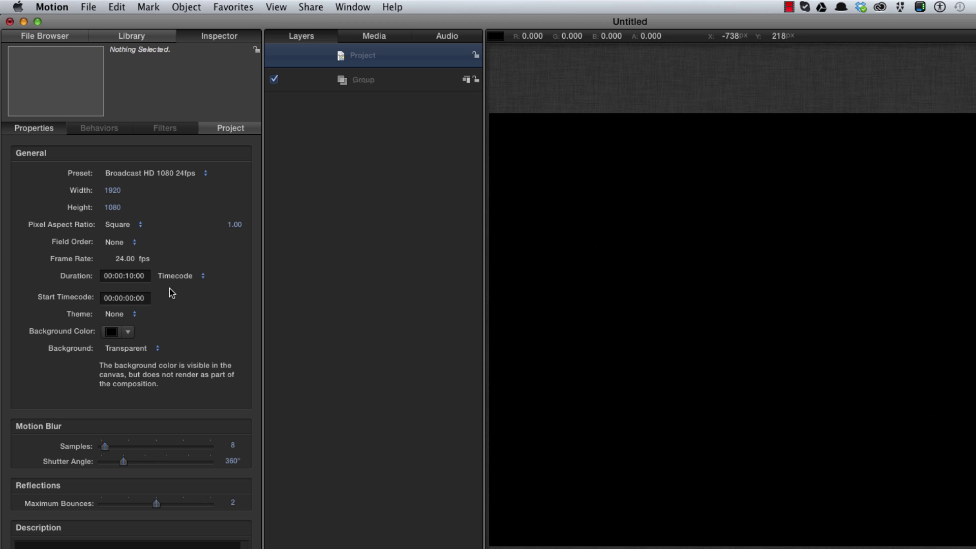
key(super+2)
click(39, 167)
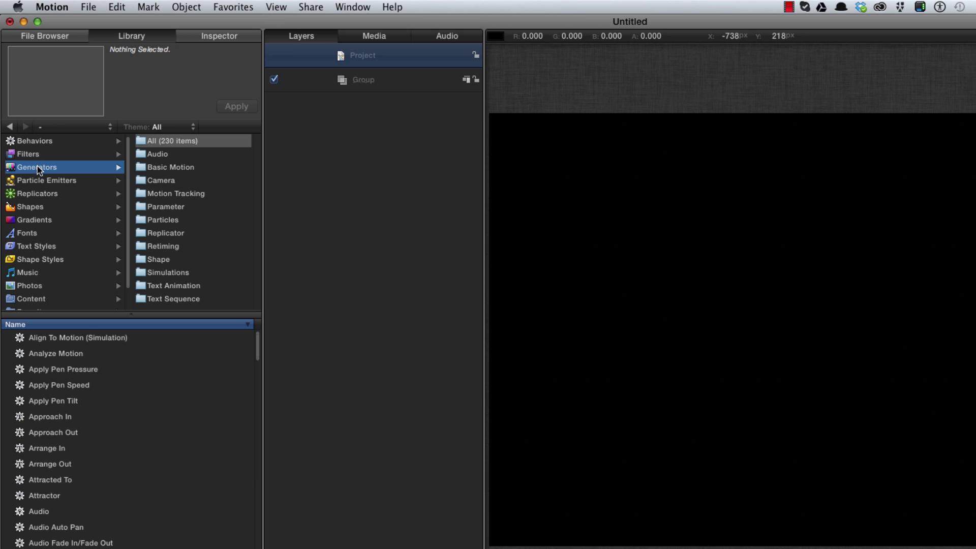
click(168, 168)
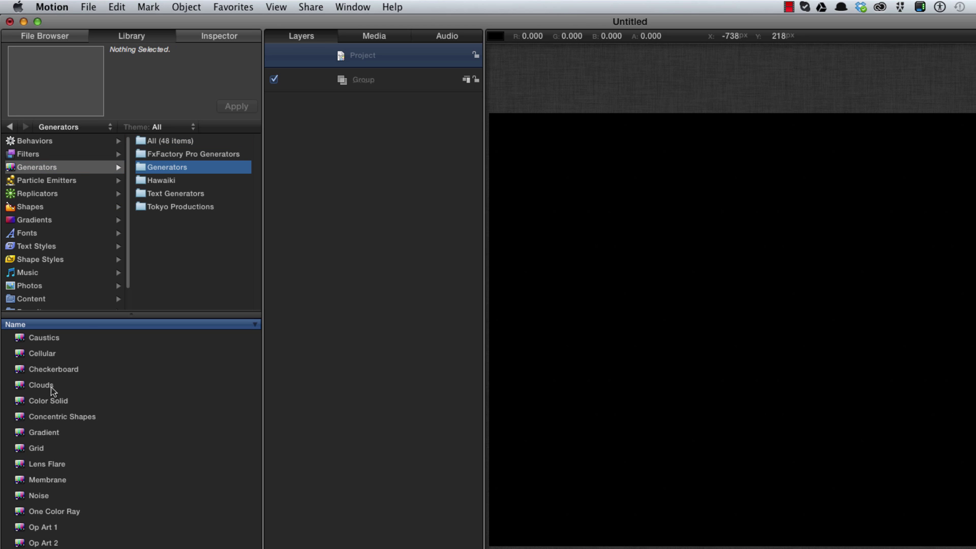
click(53, 400)
click(235, 108)
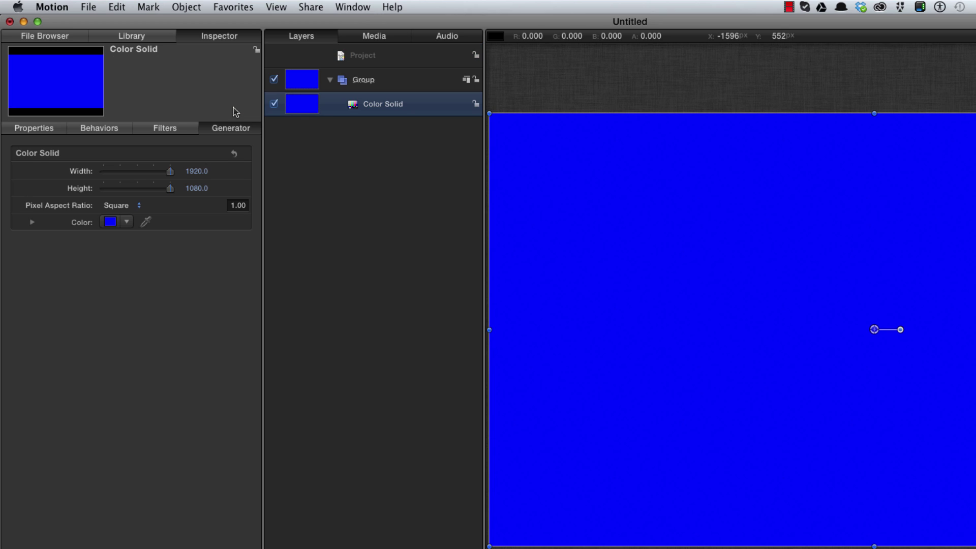
click(109, 222)
click(444, 517)
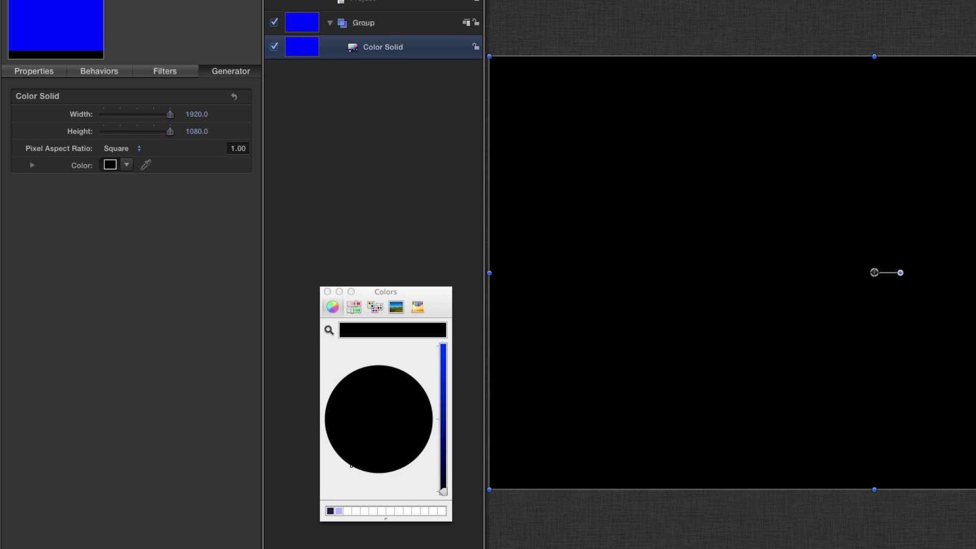
click(327, 292)
Rename the solid's group to BG, collapse and lock it, then select the Project.
double_click(364, 24)
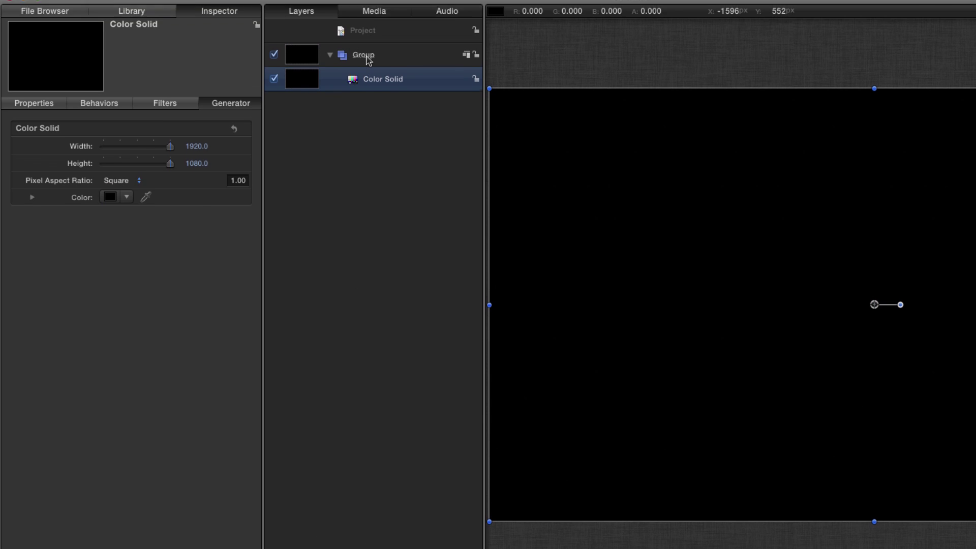
text(BG)
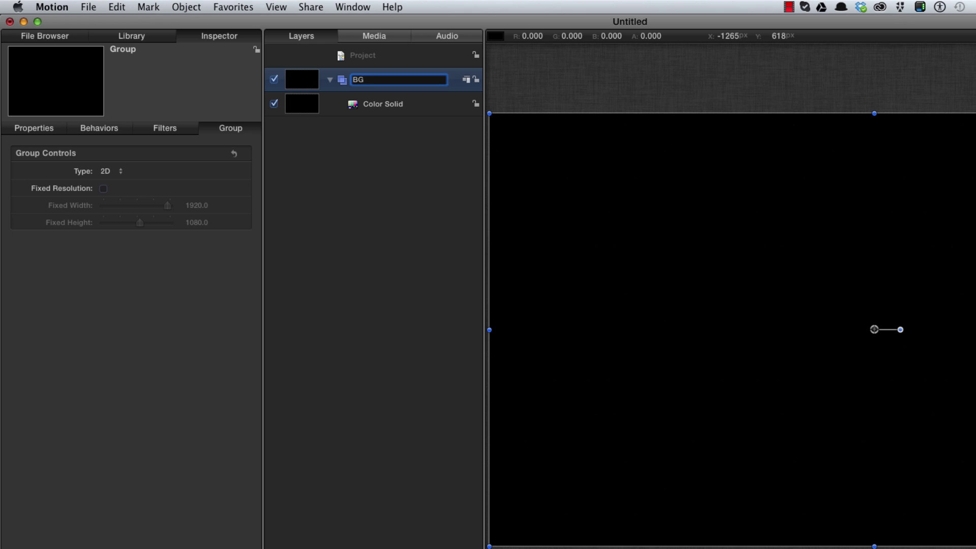
key(Return)
click(330, 80)
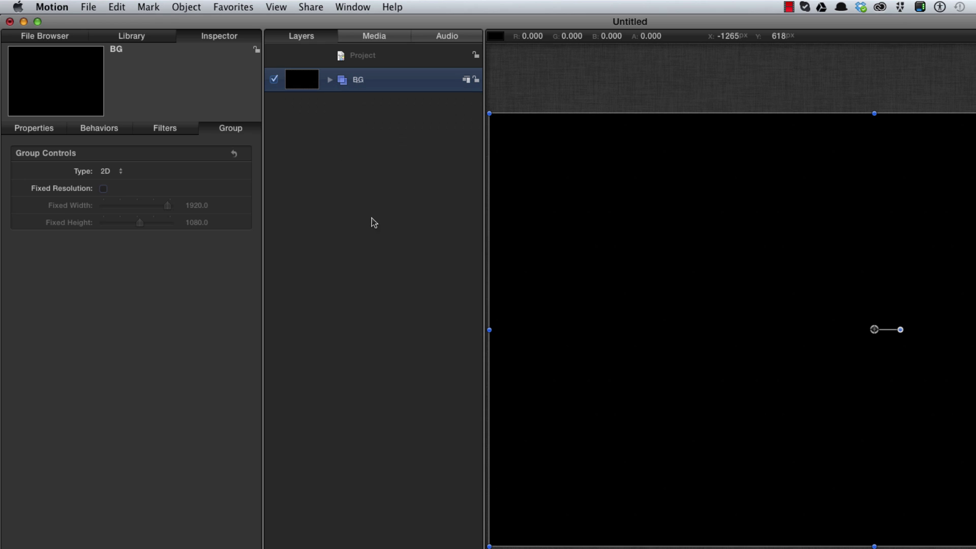
click(477, 80)
click(373, 57)
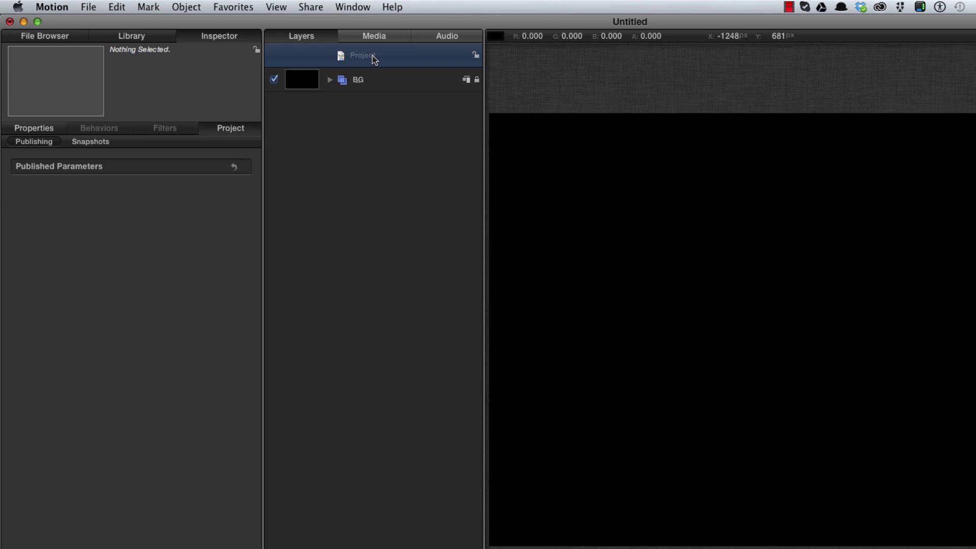
Add a new empty group above BG and name it Base.
key(super+shift+n)
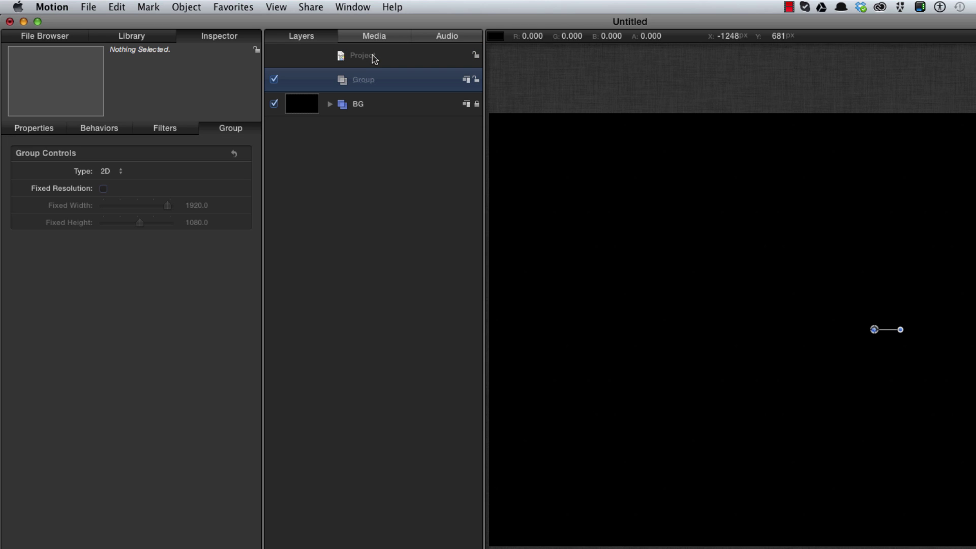
double_click(382, 80)
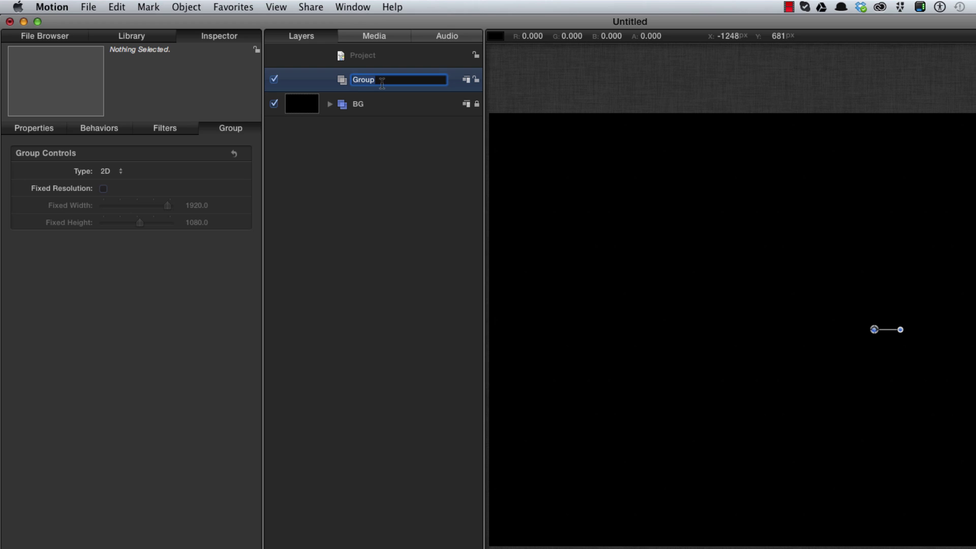
text(Base)
key(Return)
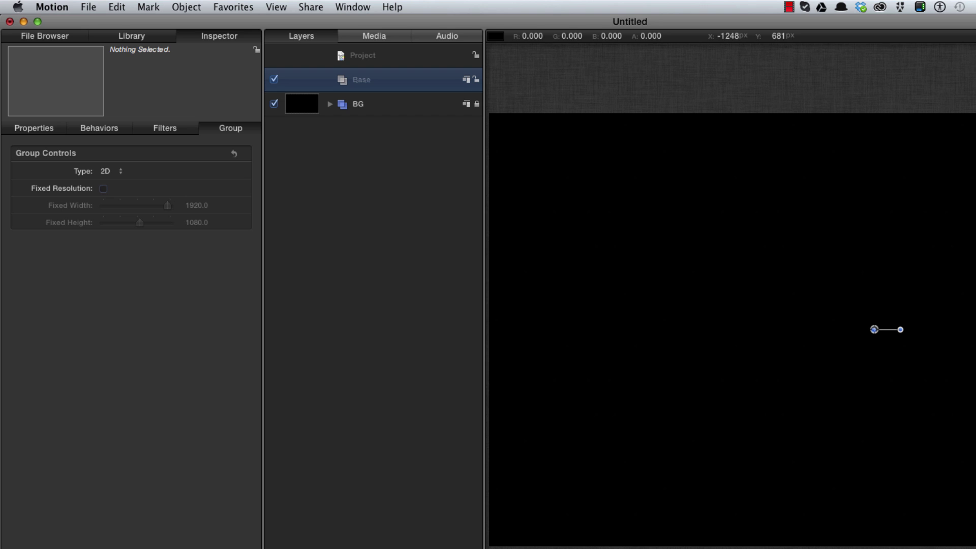
At 50% zoom, draw a dark navy-filled rectangle spanning the whole frame.
key(super+minus)
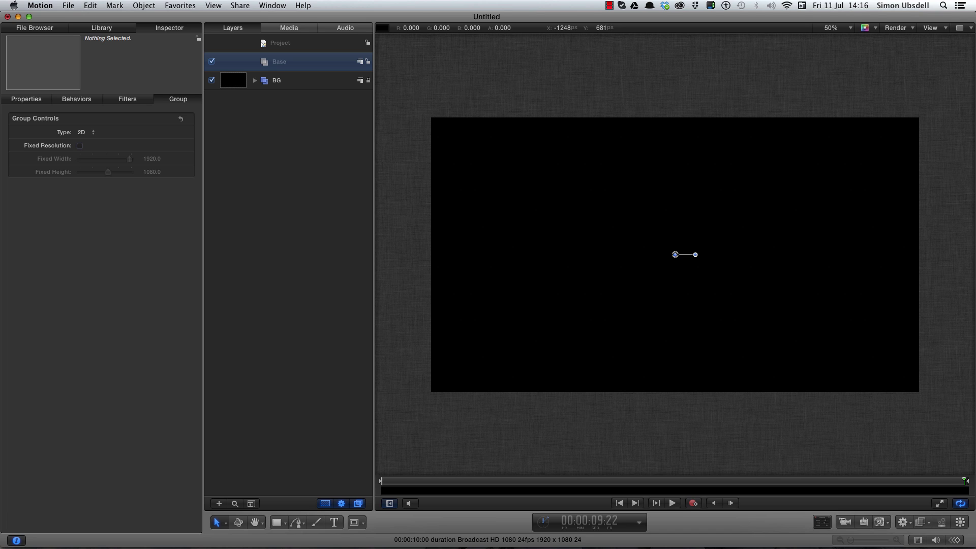
key(r)
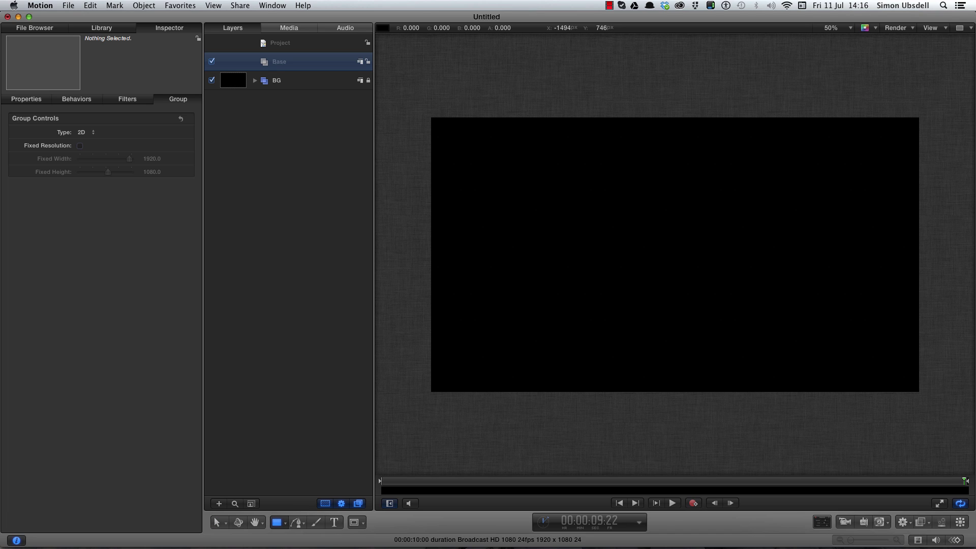
key(F7)
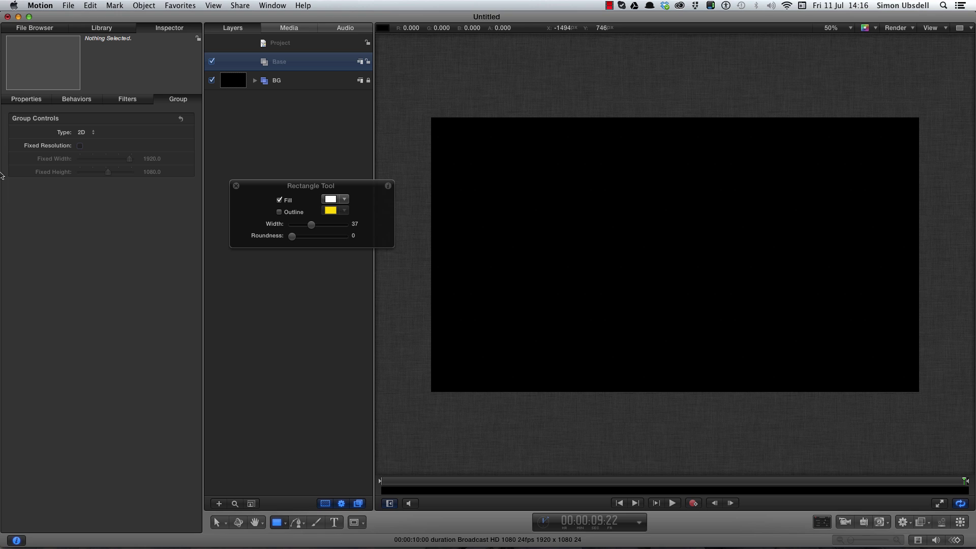
click(329, 200)
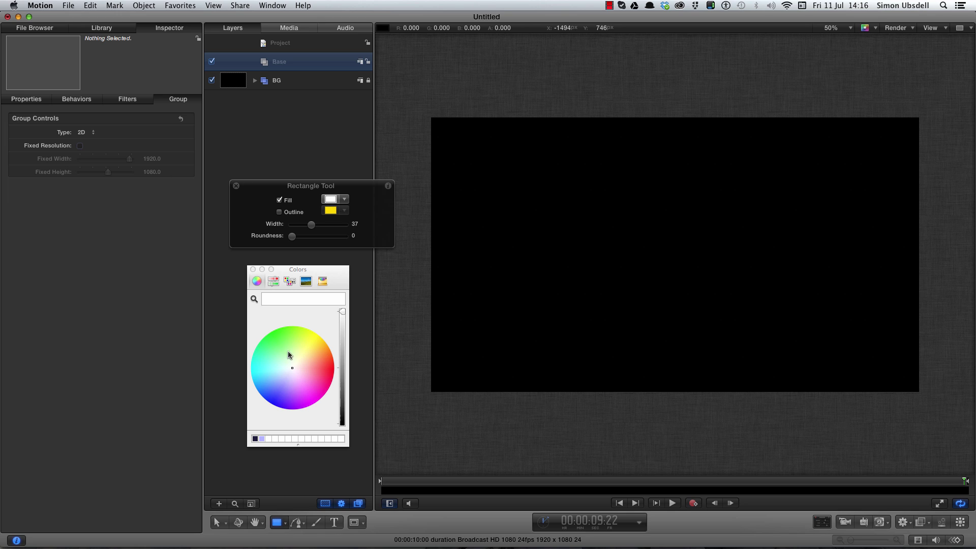
click(256, 438)
mouse_move(283, 384)
mouse_down()
mouse_move(274, 397)
mouse_move(281, 385)
mouse_up()
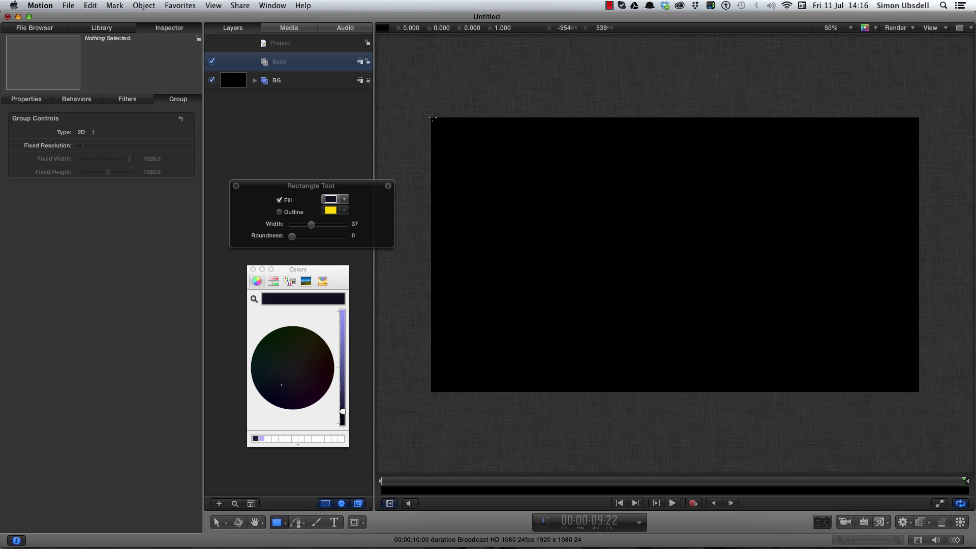
mouse_move(430, 115)
mouse_down()
mouse_move(604, 311)
mouse_move(928, 400)
mouse_move(922, 395)
mouse_up()
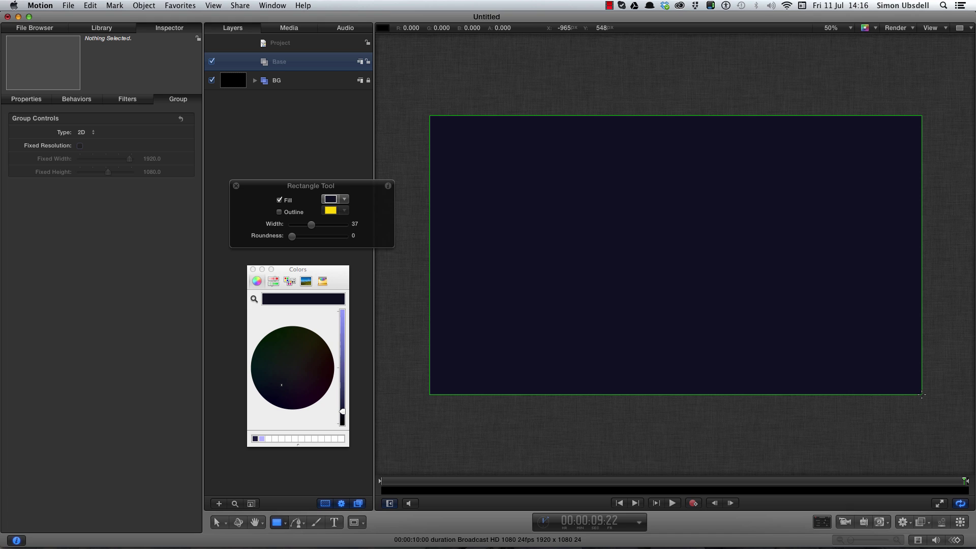
drag(922, 394, 919, 392)
click(236, 185)
click(253, 270)
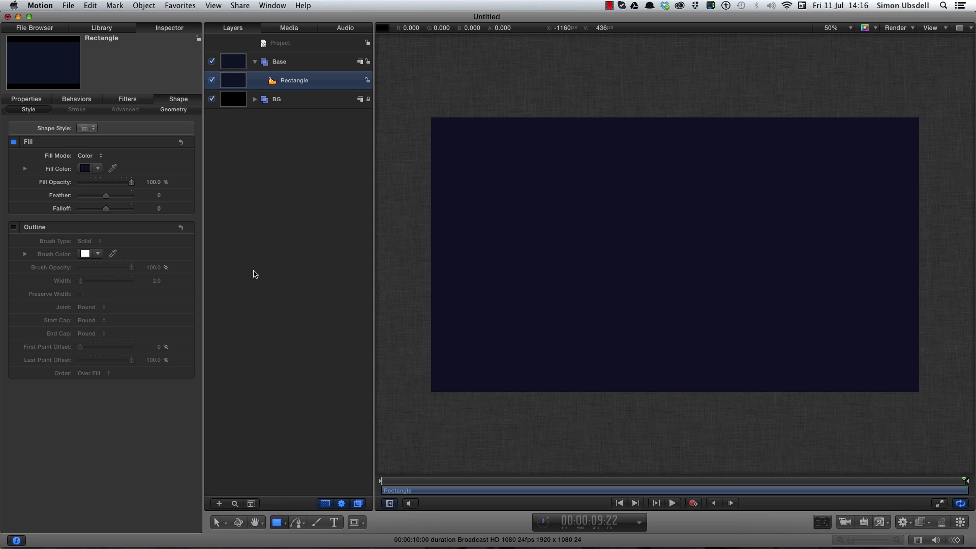
Reset the rectangle's position to centre and rotate it 90° on X.
key(F1)
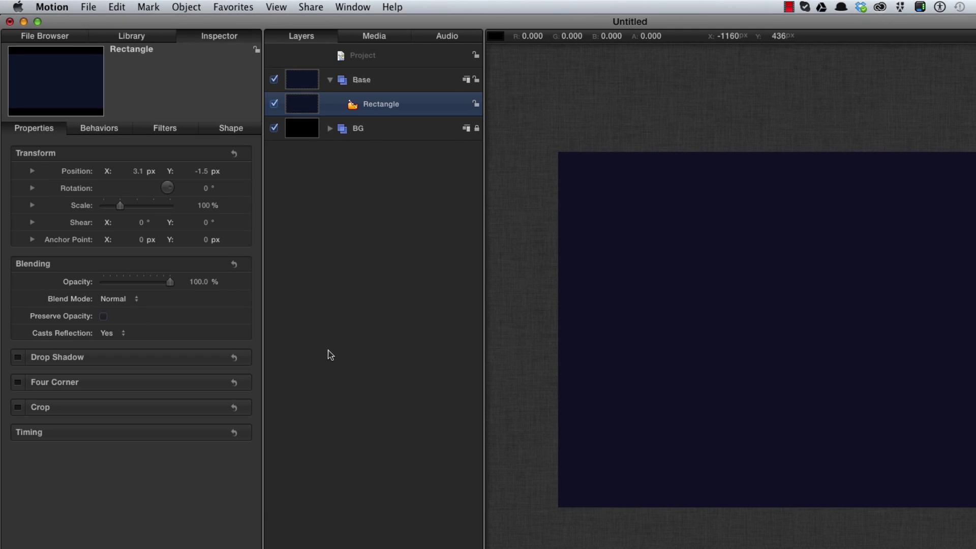
click(236, 155)
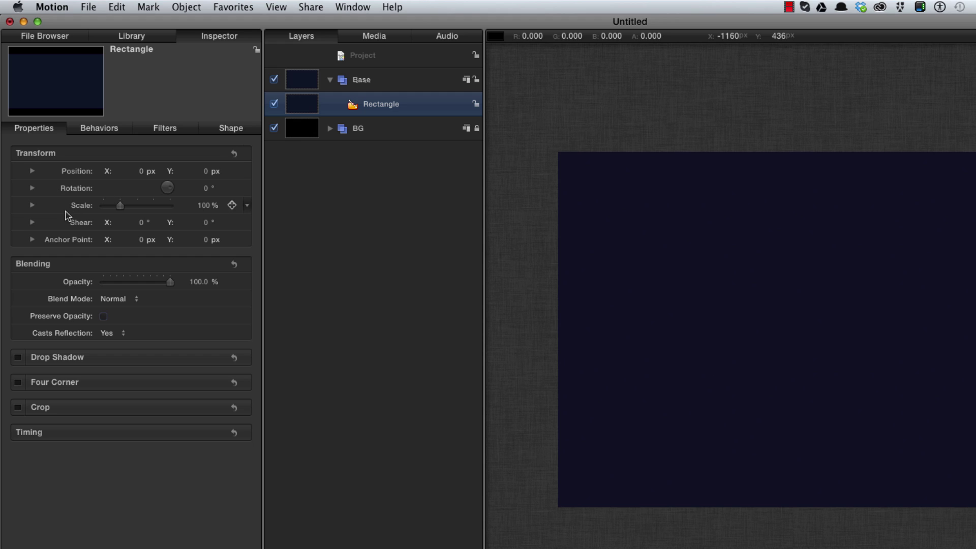
click(32, 188)
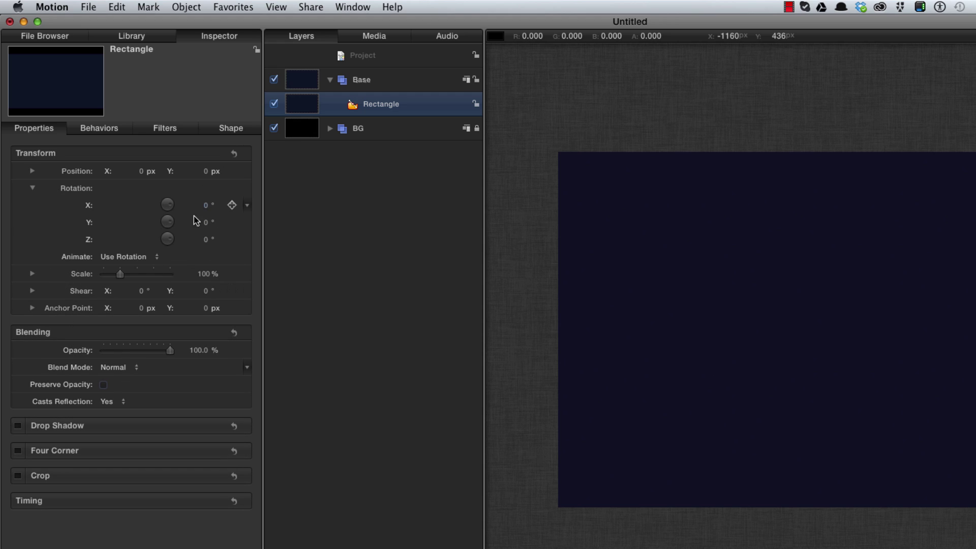
click(207, 206)
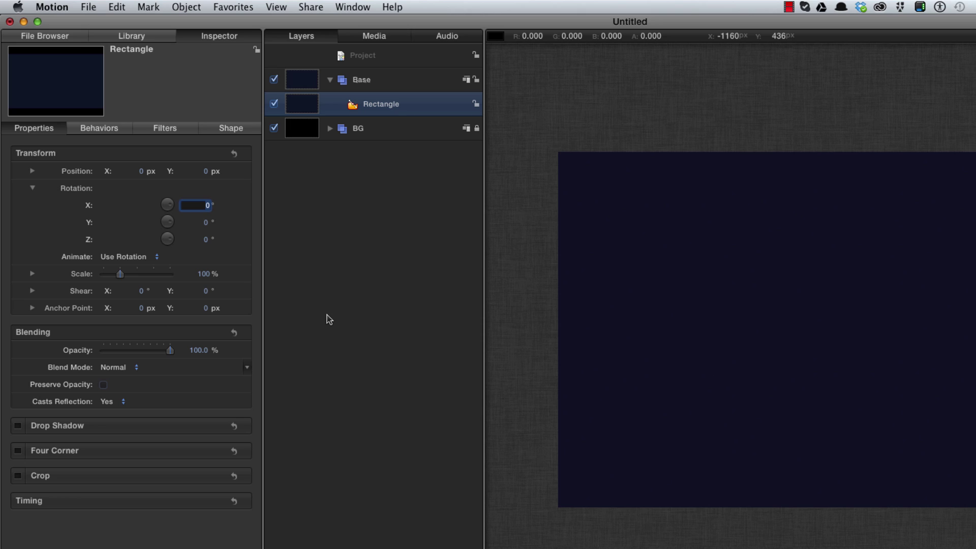
text(90)
key(Return)
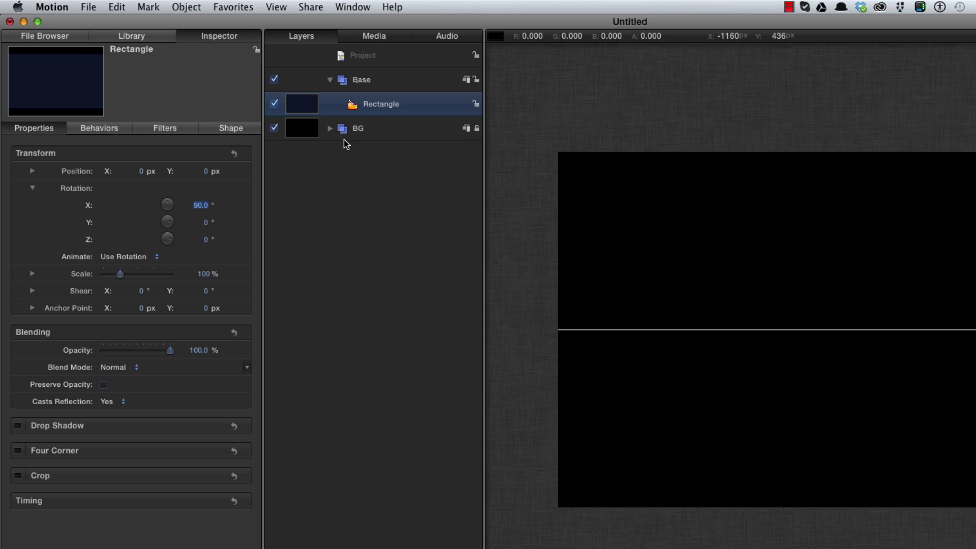
Rename the rectangle layer to Floor.
double_click(372, 105)
text(Floor)
key(Return)
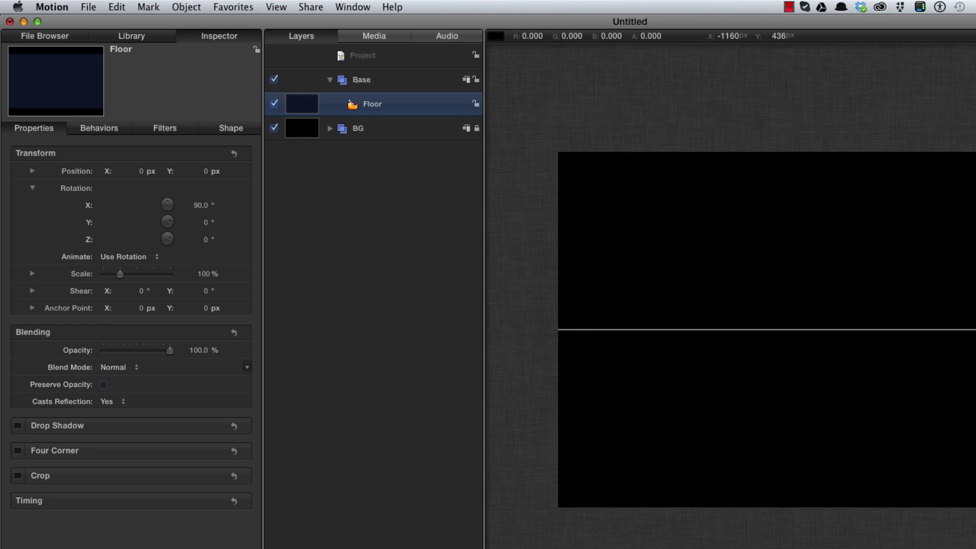
Add a camera, switch the groups to 3D, tilt the camera -10° on X, and fit the view.
key(alt+super+c)
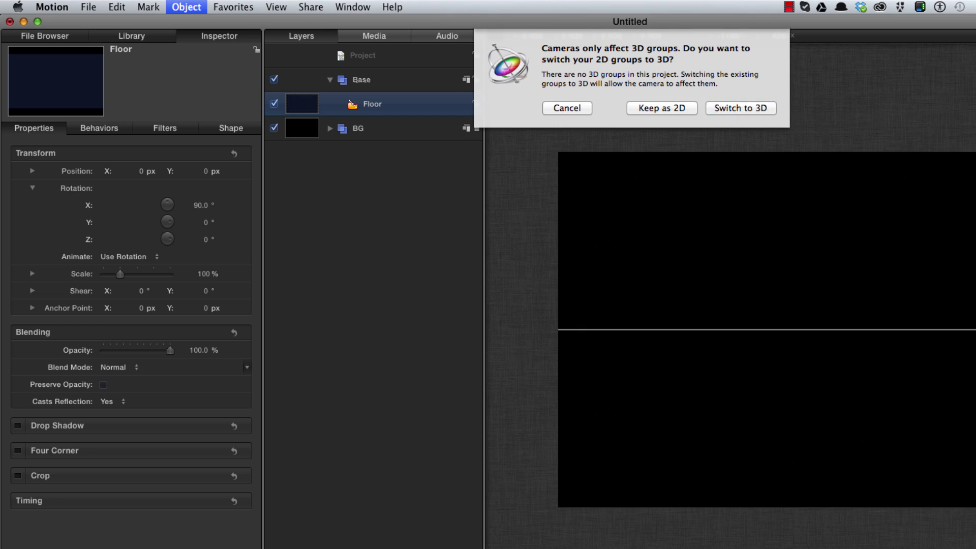
click(757, 108)
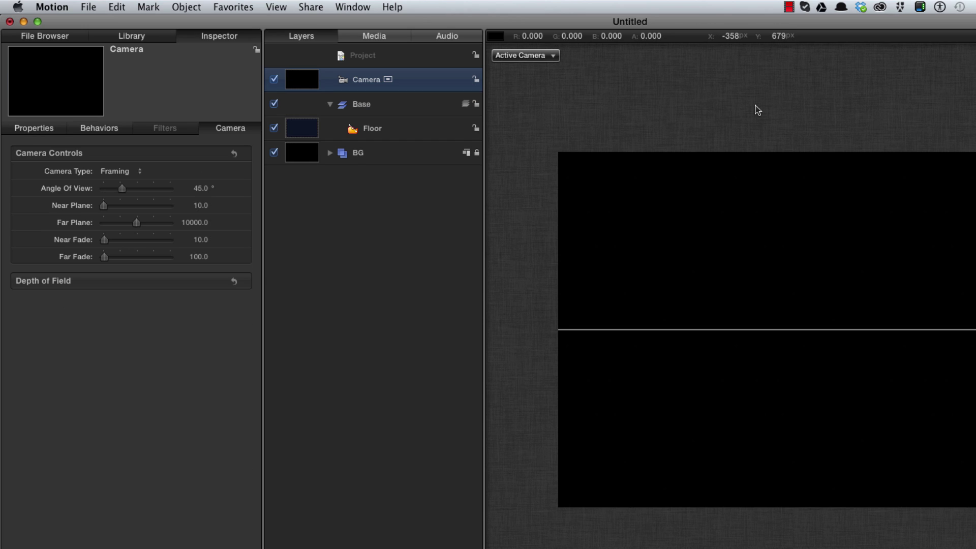
key(F1)
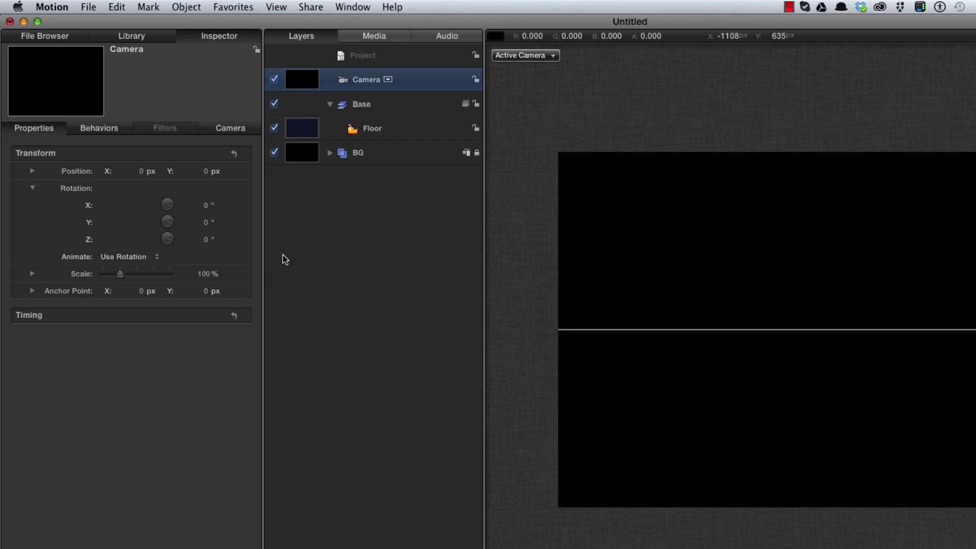
click(206, 206)
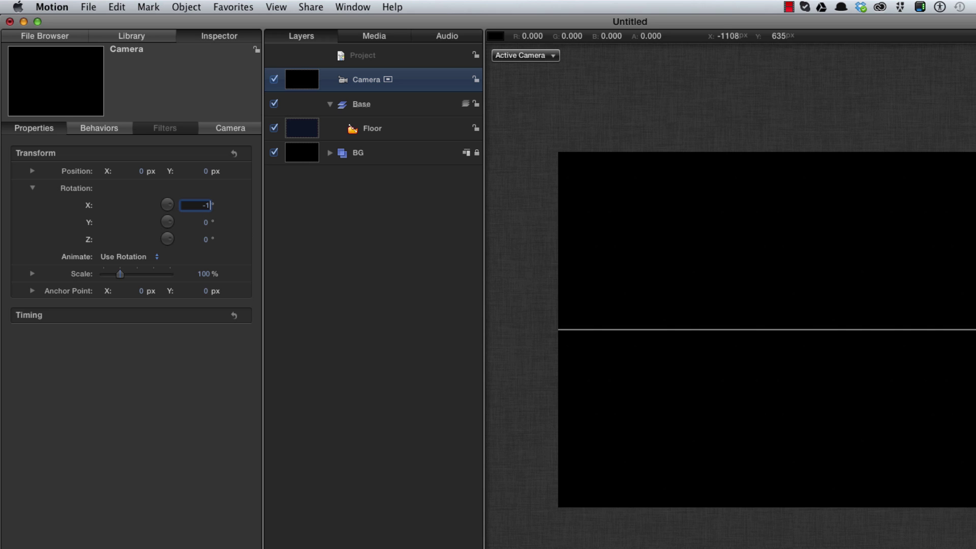
key(Return)
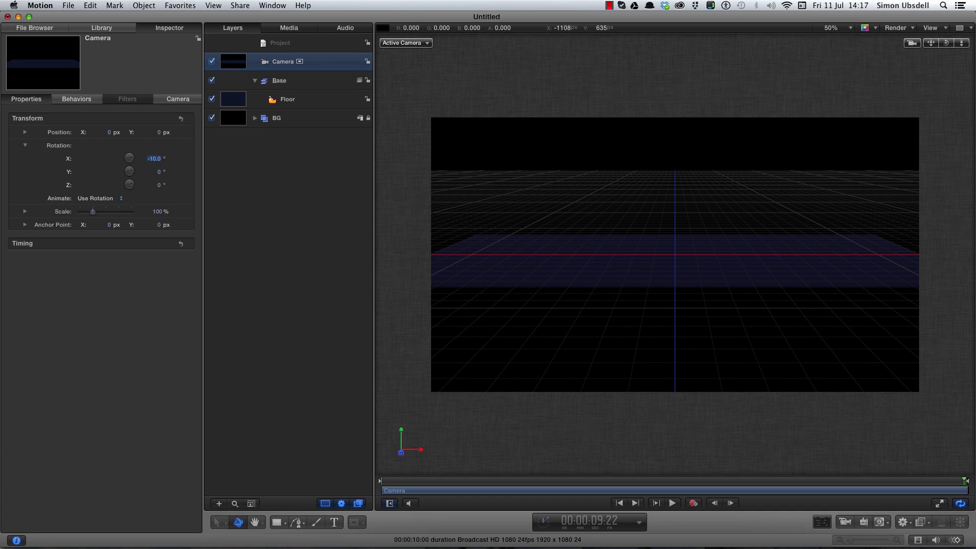
key(shift+z)
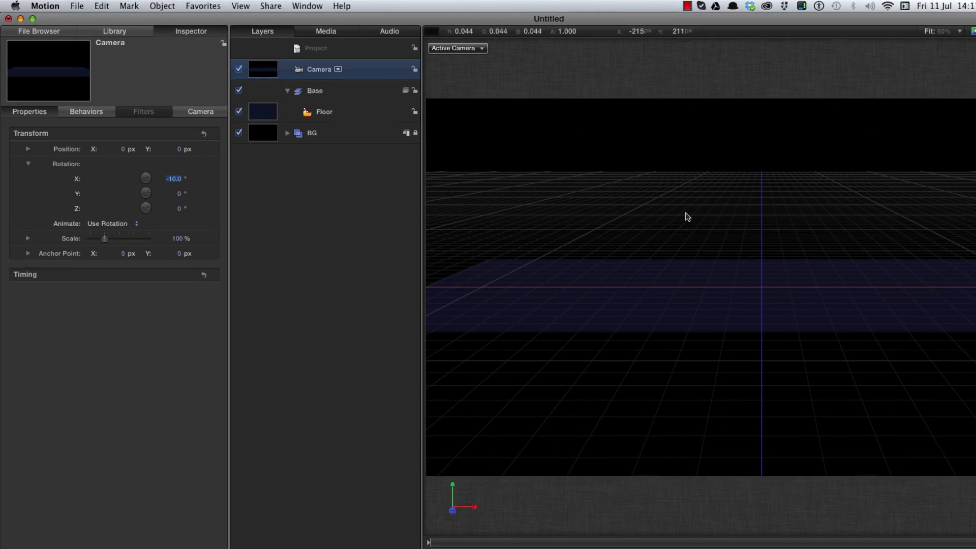
Scale the Floor layer to 300%.
click(272, 111)
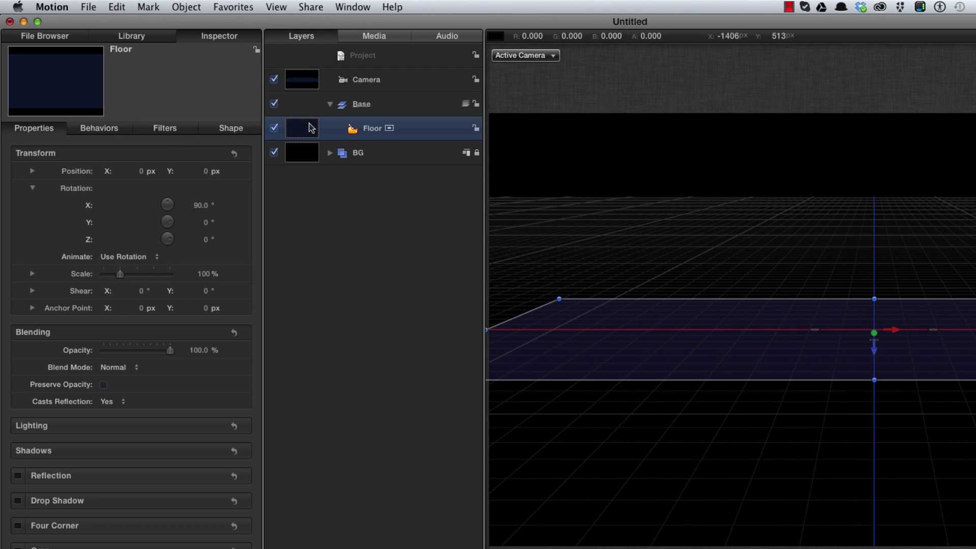
click(205, 275)
text(300)
key(Return)
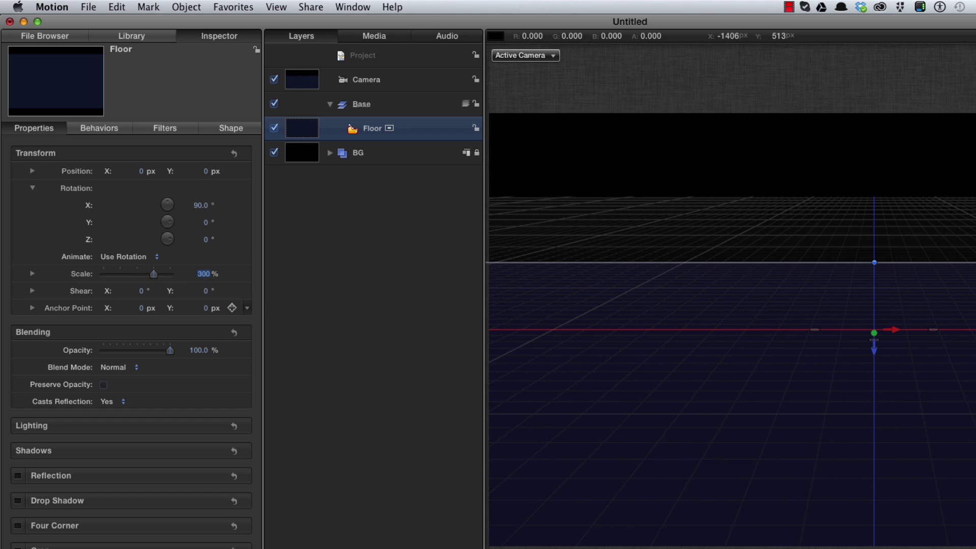
Set the Floor shape's feather to 500.
key(F4)
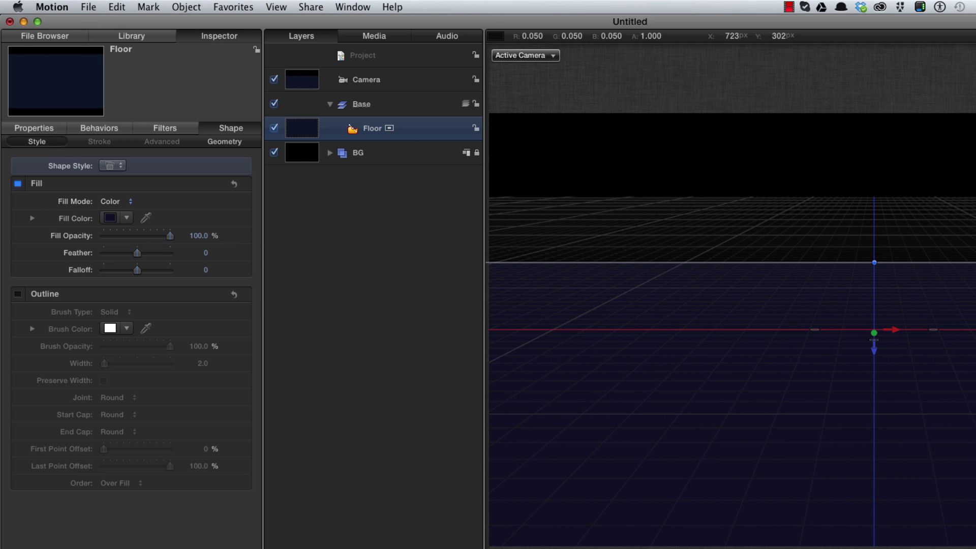
click(205, 253)
text(50)
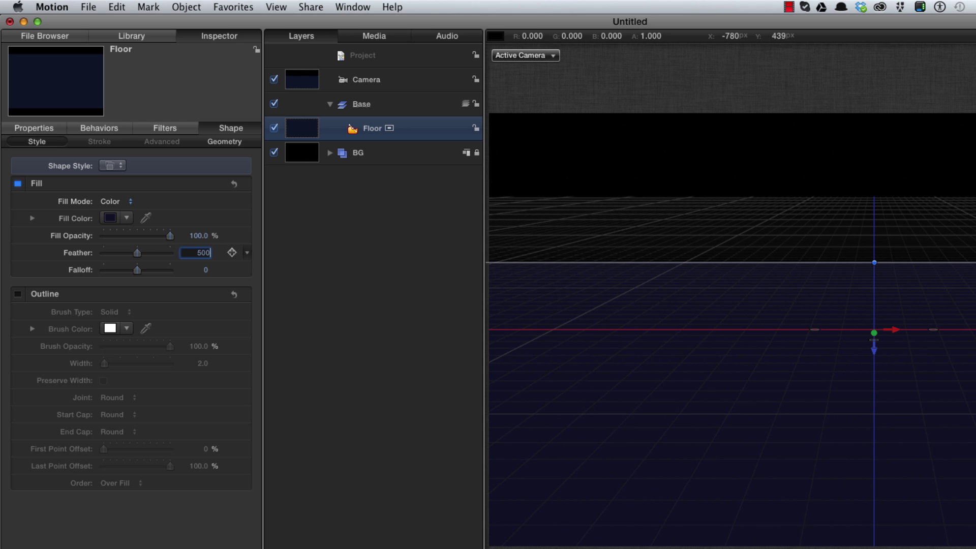
text(0)
key(Return)
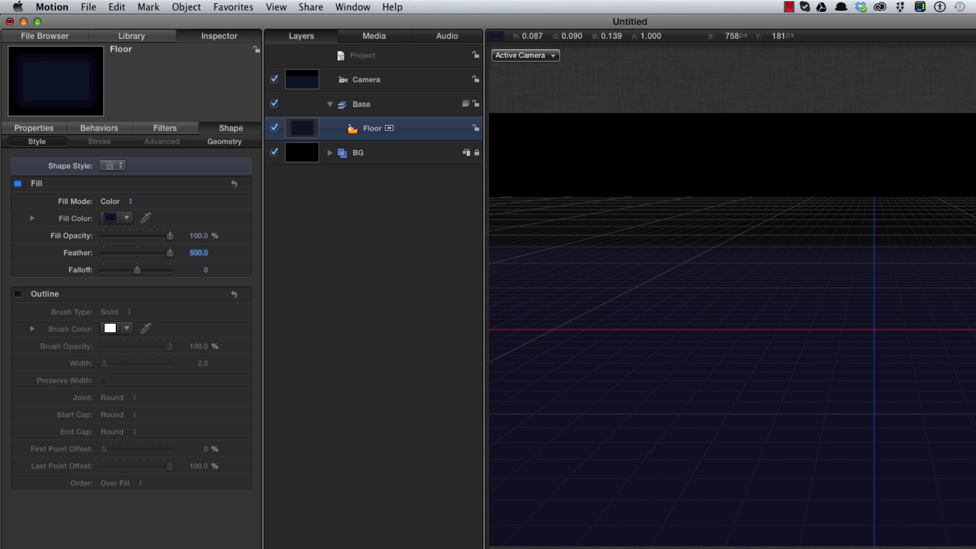
Apply the saved LIGHT Text preset from the Favorites menu.
click(231, 7)
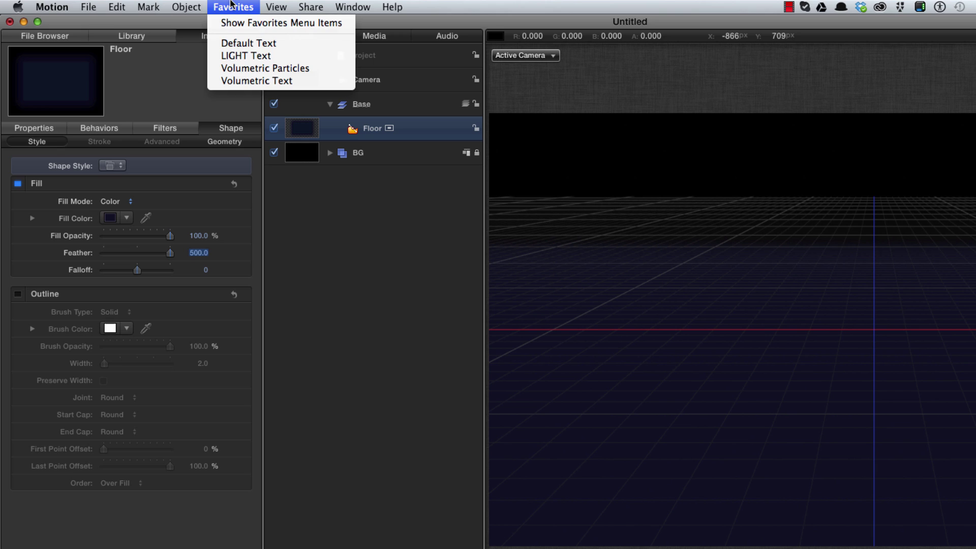
click(249, 57)
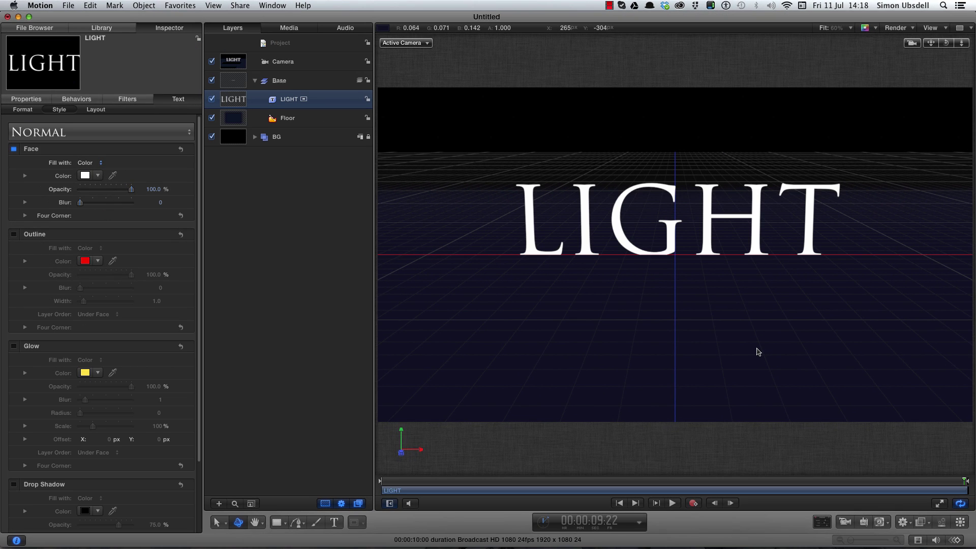
Zoom in on LIGHT, give the letter G a 7 px Y offset, then zoom back out.
key(z)
drag(651, 254, 715, 284)
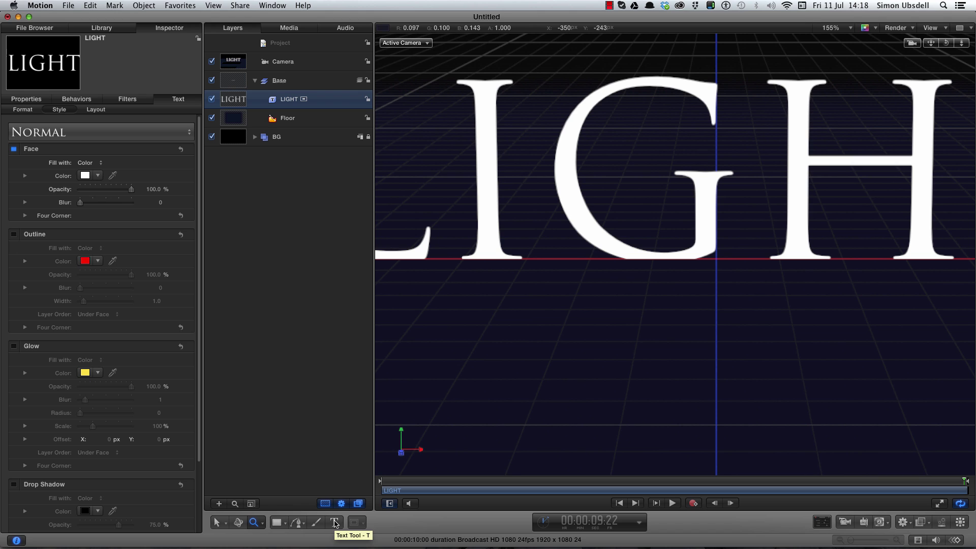
click(336, 524)
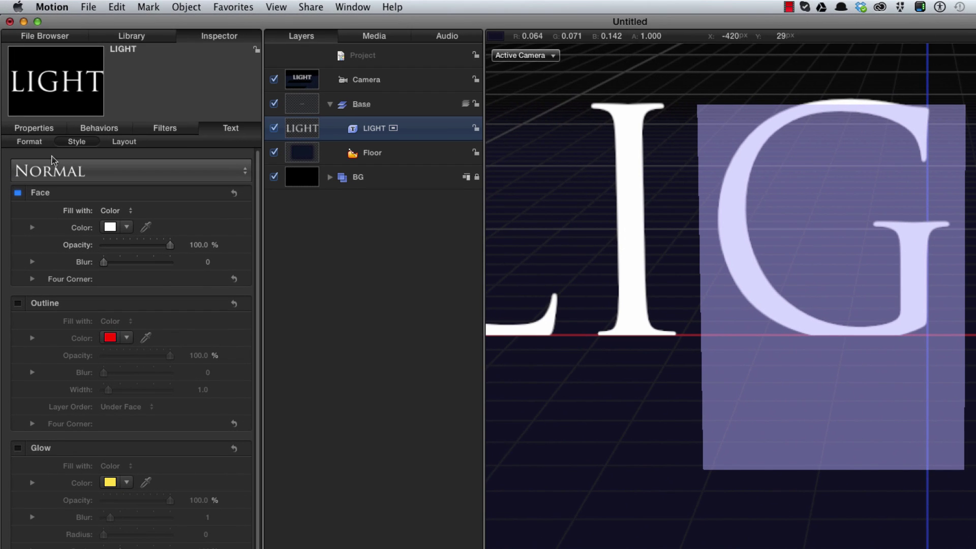
click(30, 142)
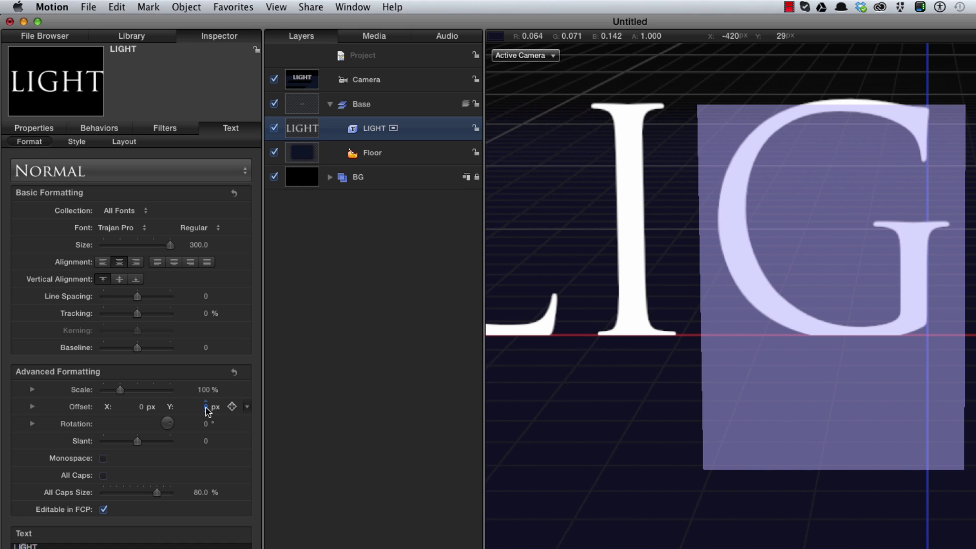
drag(206, 411, 210, 411)
key(Escape)
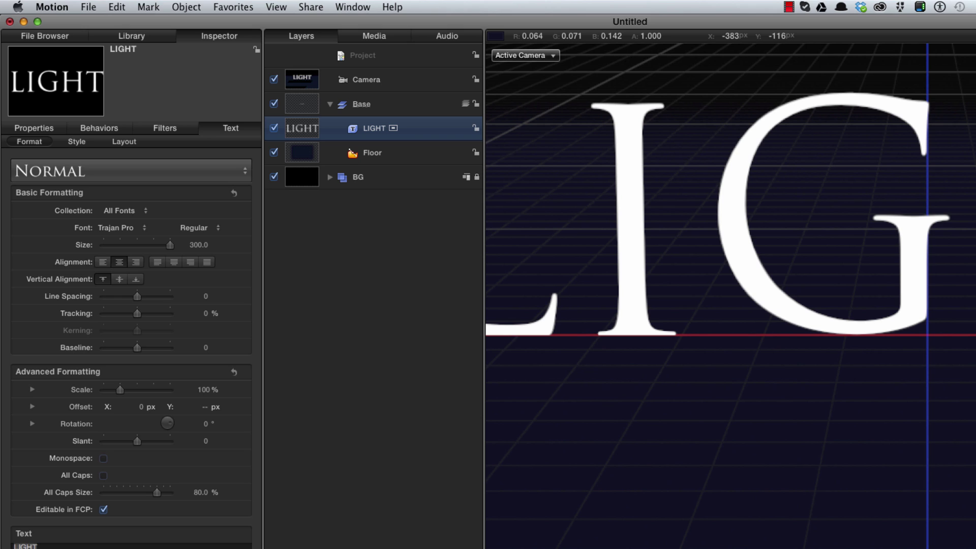
key(super+minus)
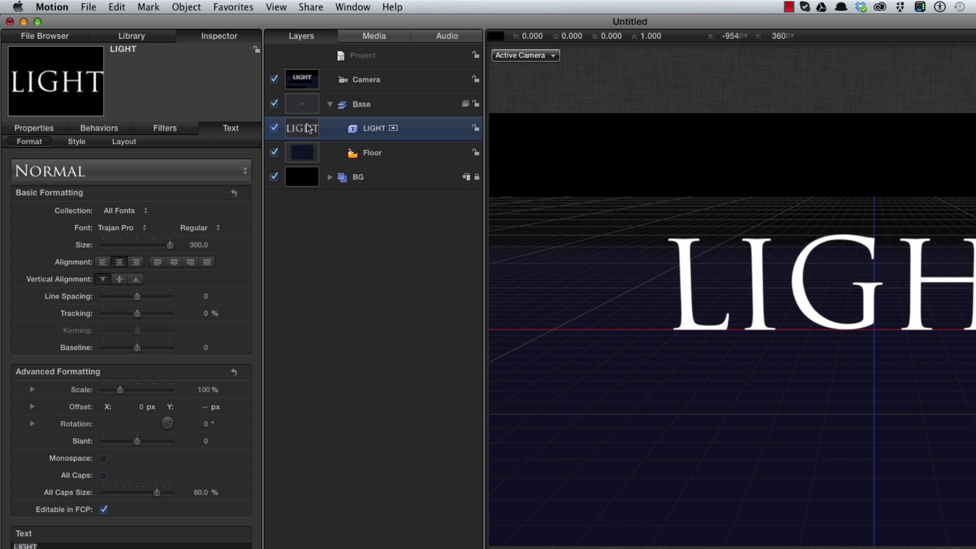
Set the LIGHT text's face colour to black in the Style settings.
click(77, 143)
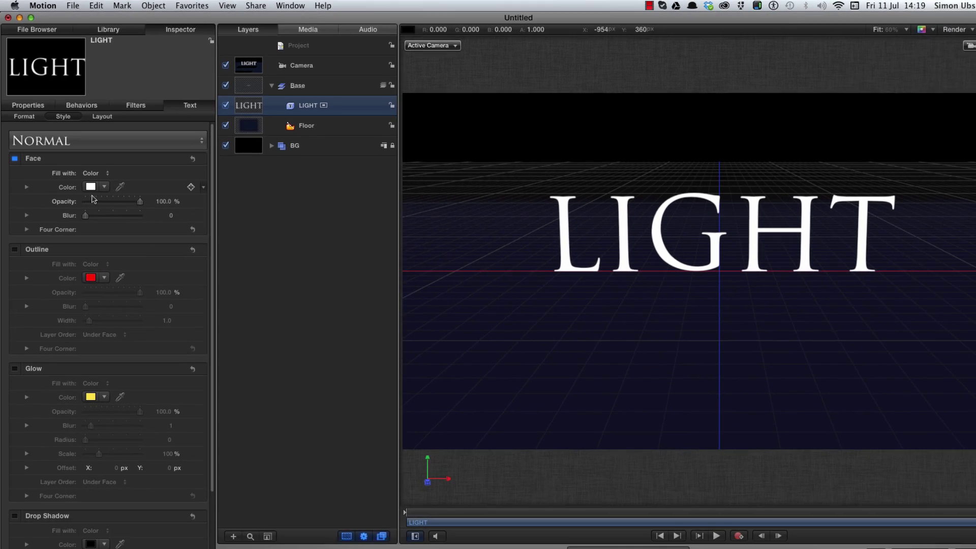
click(109, 226)
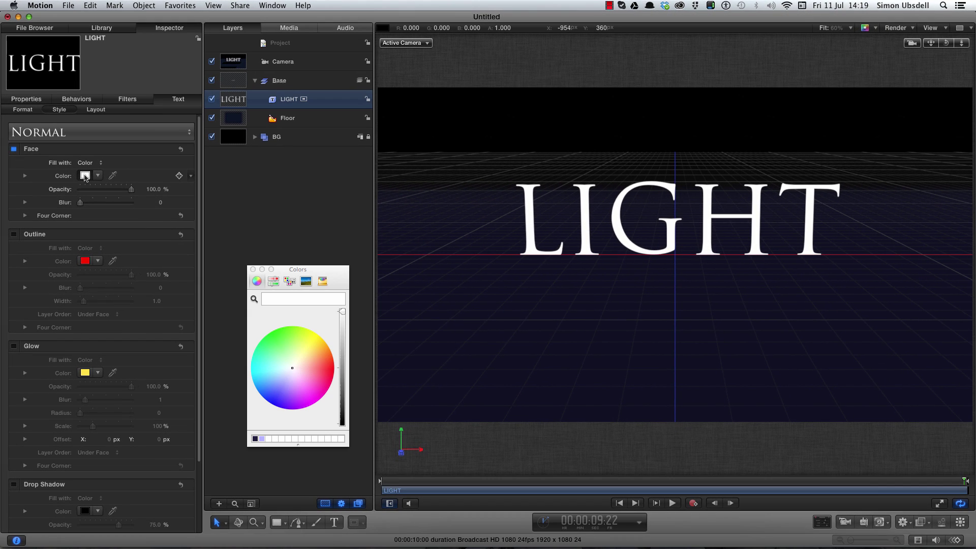
click(343, 425)
click(253, 270)
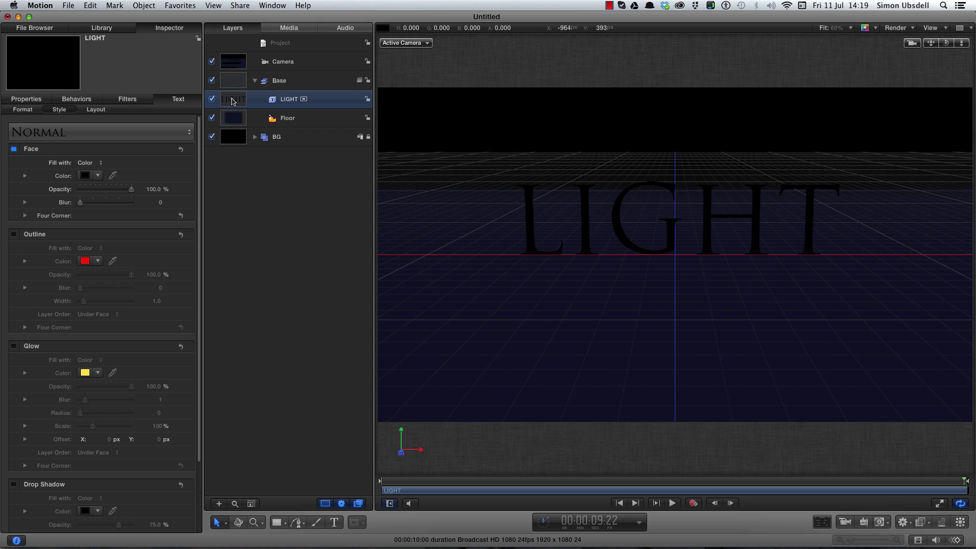
Clone the LIGHT layer and name the clone Shadow.
key(k)
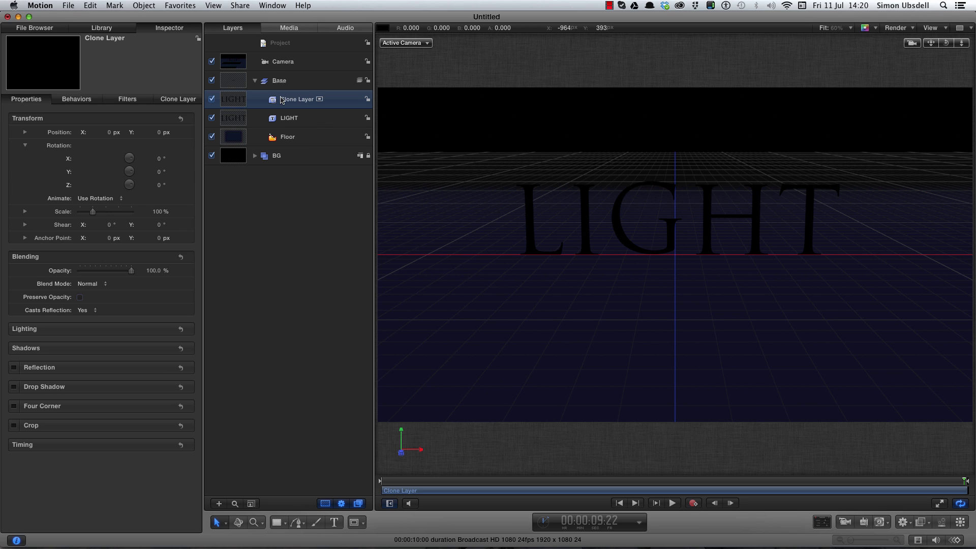
double_click(288, 100)
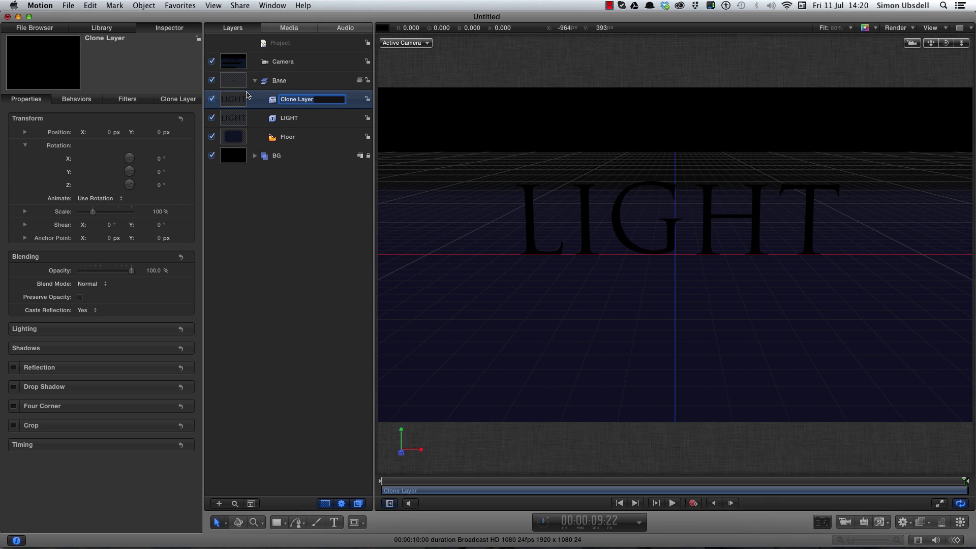
text(Shadow)
key(Return)
Rotate the Shadow 89° on X, after briefly trying 90°.
click(160, 159)
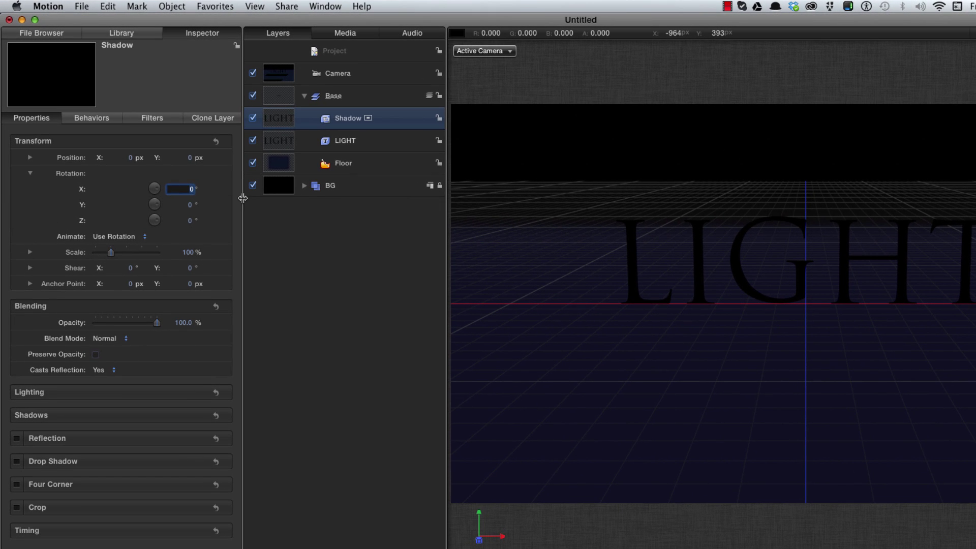
text(89)
key(Return)
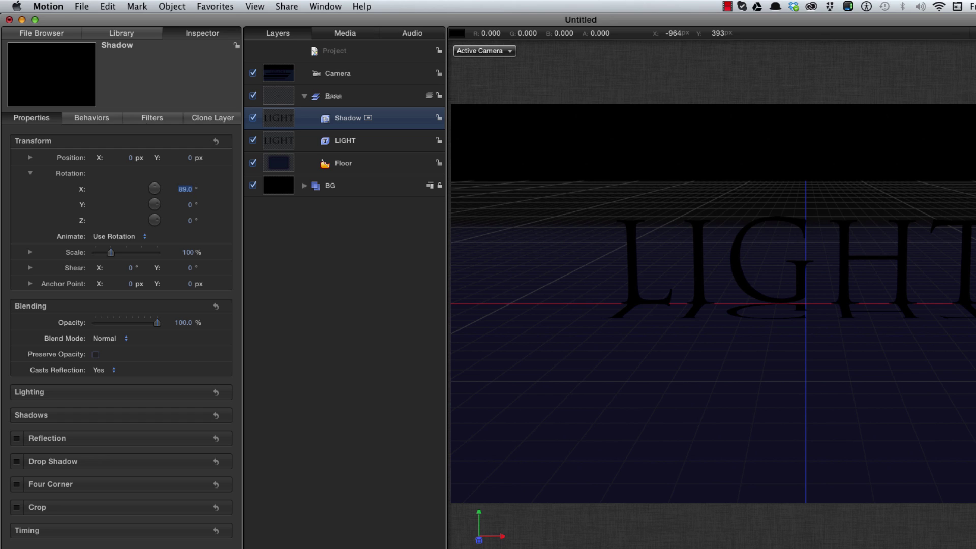
text(90)
key(Return)
text(89)
key(Return)
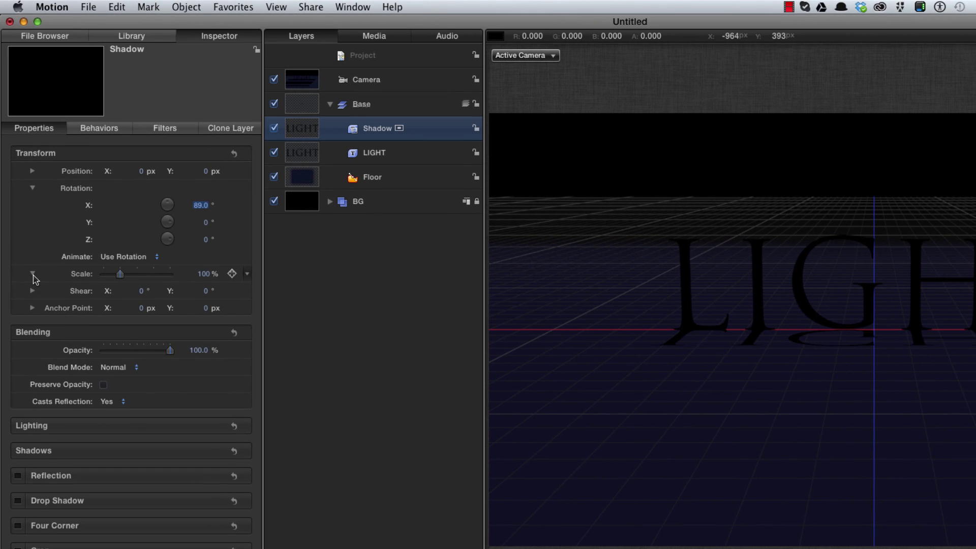
Stretch the Shadow's Y scale to 400%.
click(32, 273)
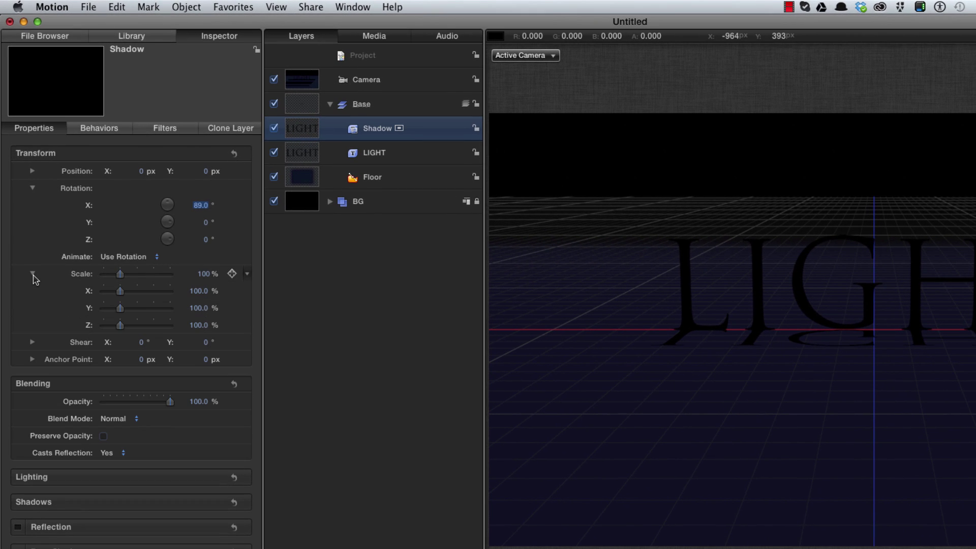
click(199, 308)
text(400)
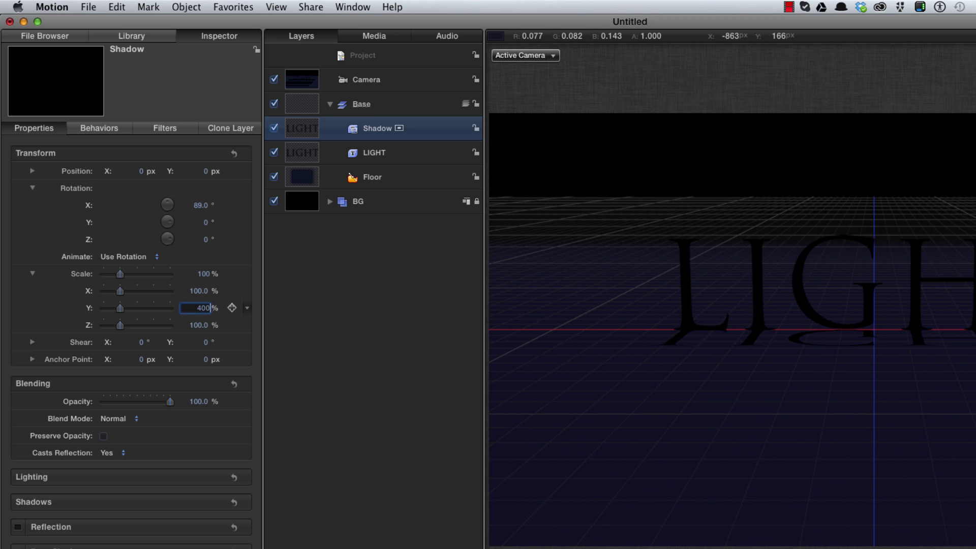
key(Return)
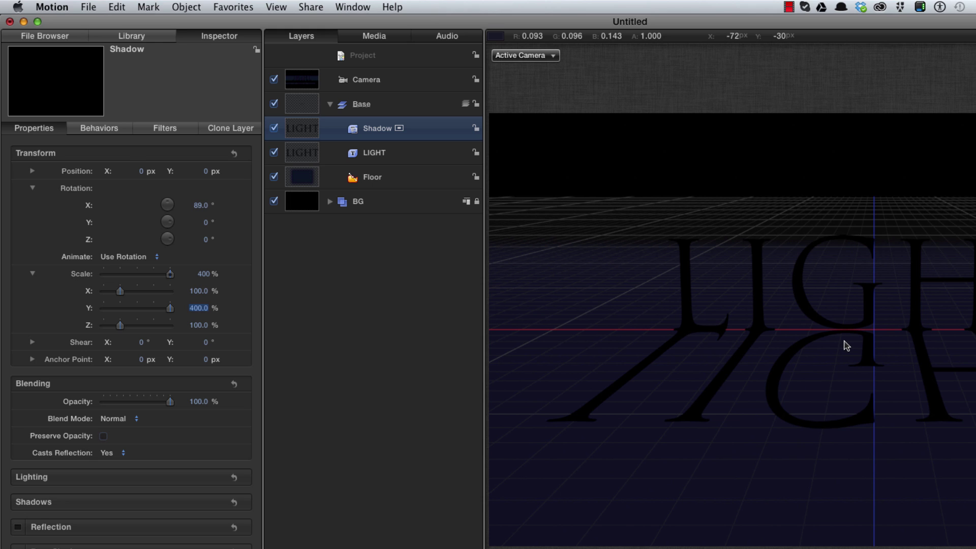
Apply the Gradient Blur filter from the Library's Blur filters to the Shadow layer.
key(super+2)
click(59, 154)
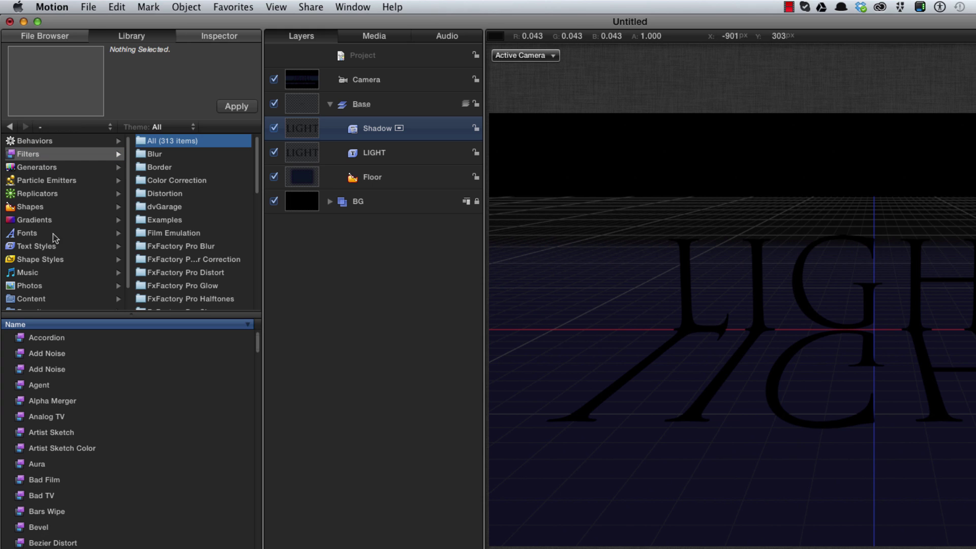
click(155, 155)
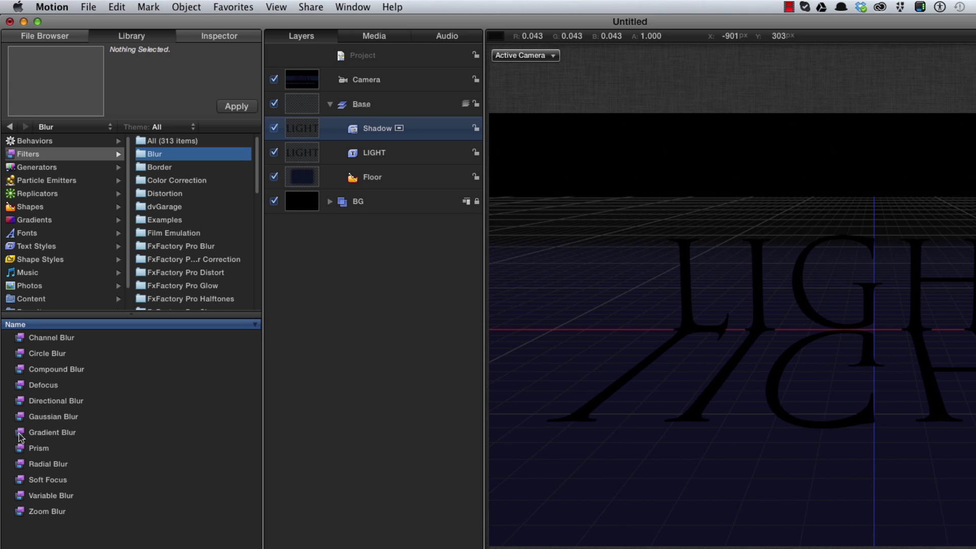
drag(21, 437, 301, 131)
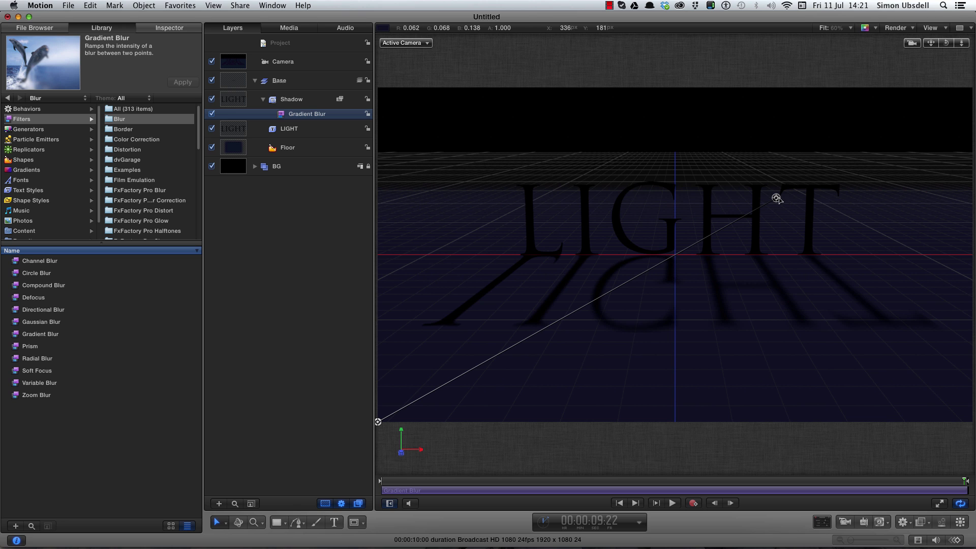
Align the Gradient Blur handles vertically, from below scene centre to the frame top.
drag(777, 198, 680, 89)
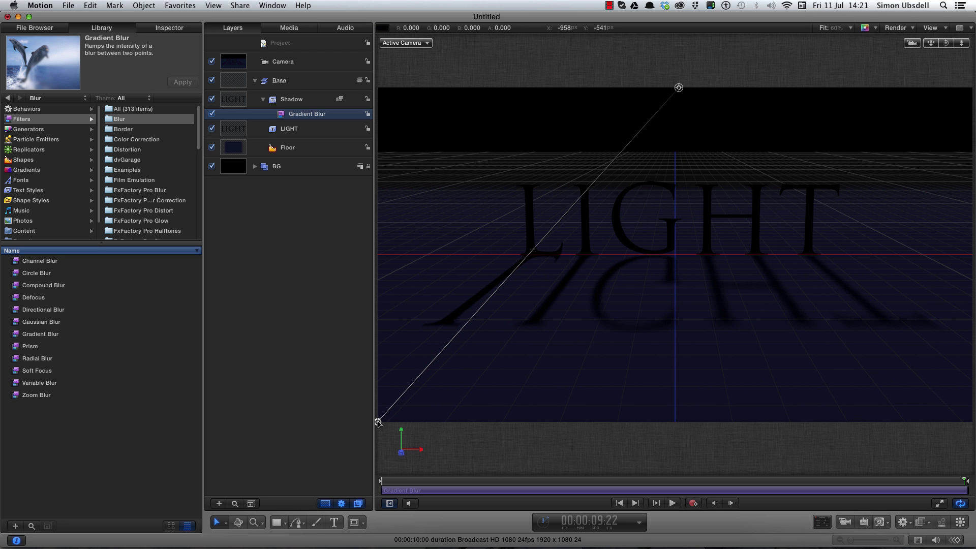
drag(378, 423, 675, 427)
drag(679, 88, 679, 90)
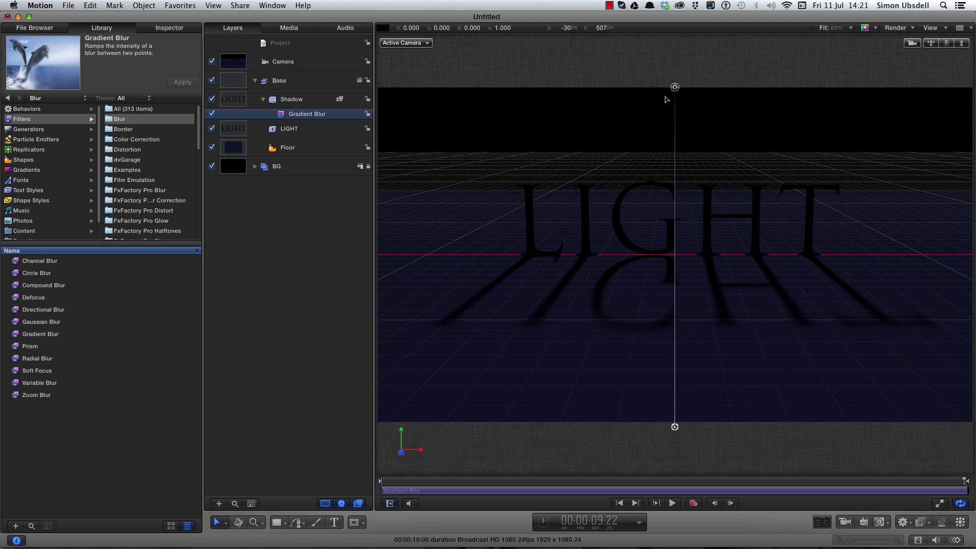
drag(674, 87, 676, 82)
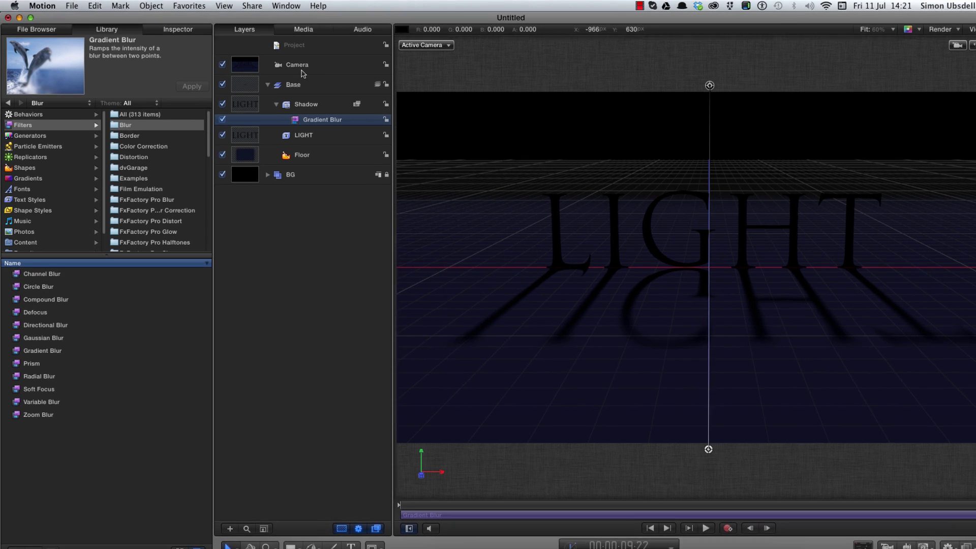
Set the shadow's Gradient Blur amount to 30.
key(super+3)
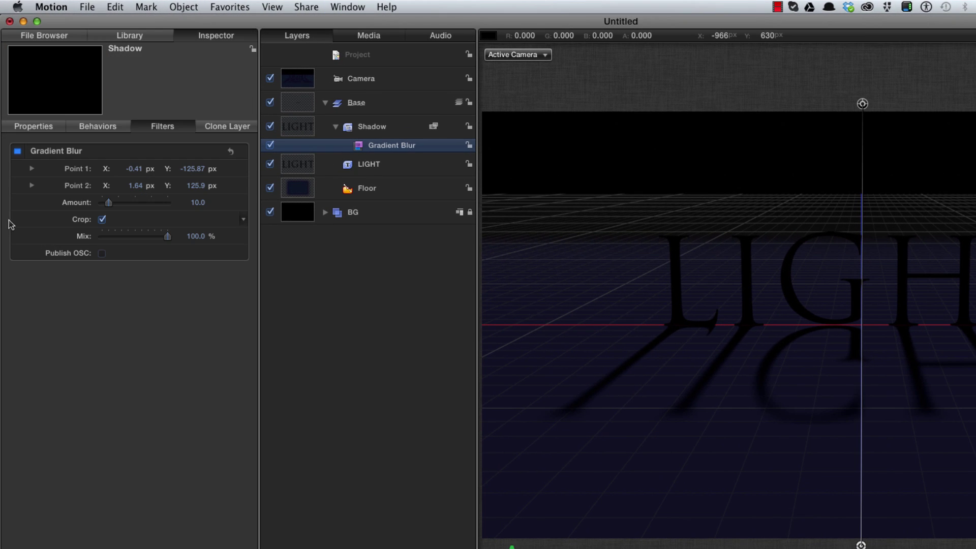
drag(109, 204, 124, 205)
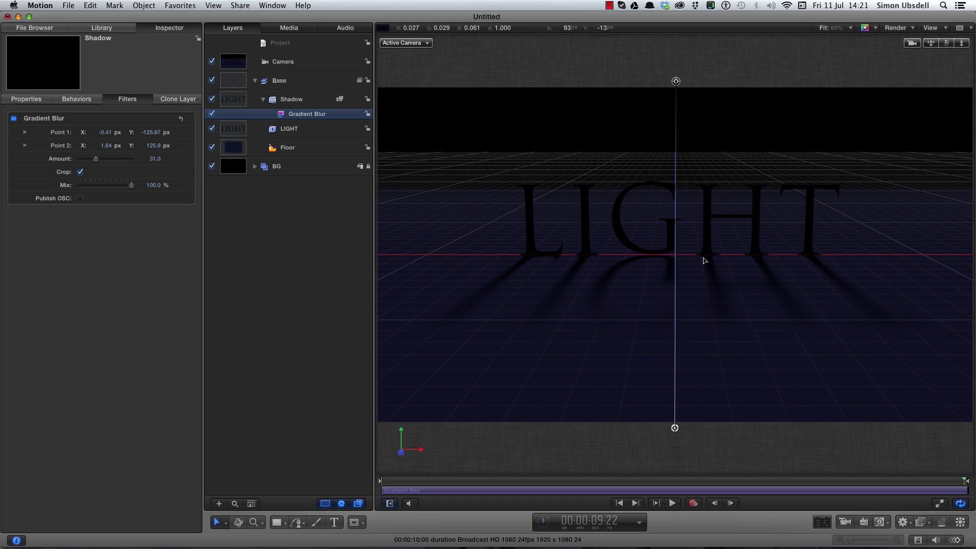
click(154, 159)
text(30)
key(Return)
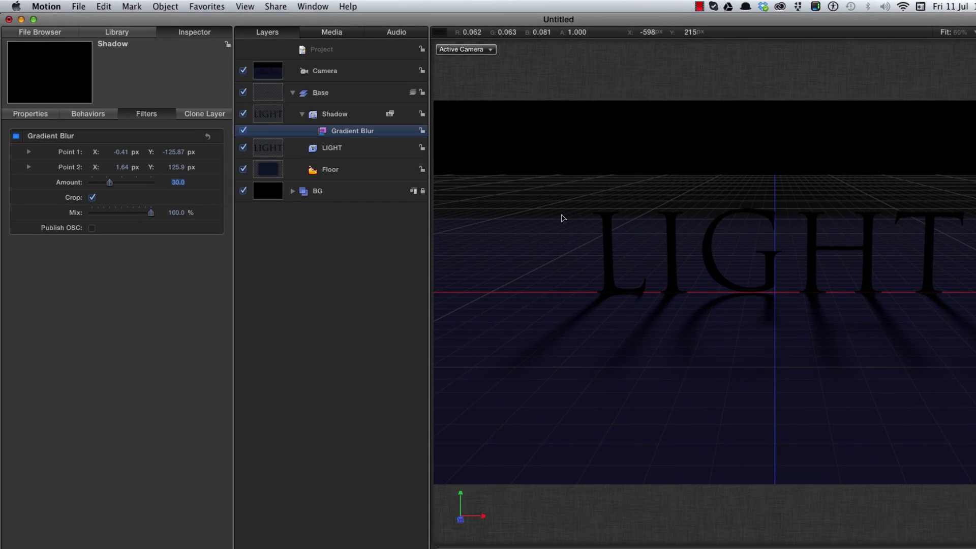
Lower the shadow's opacity to 75%.
key(F1)
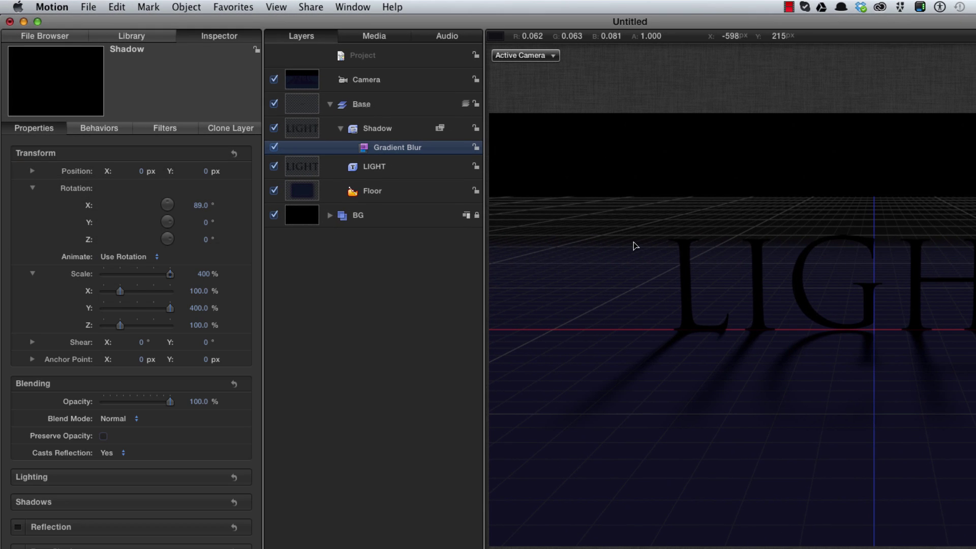
click(200, 401)
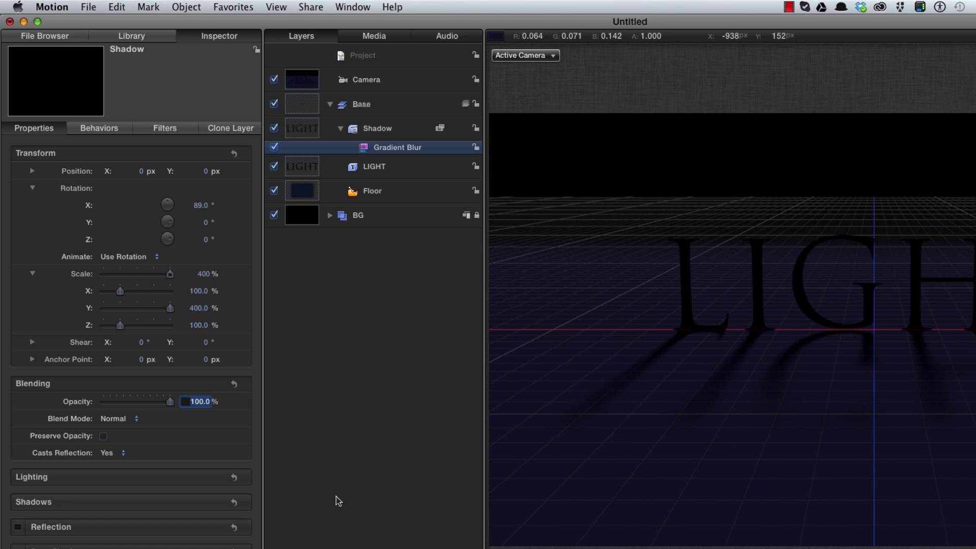
text(75)
key(Return)
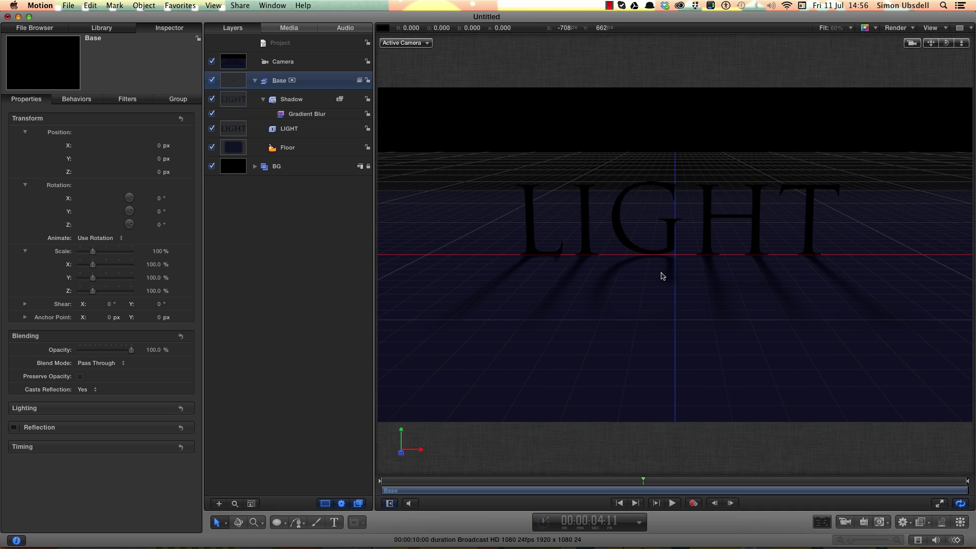
Draw a white-filled circle with the Circle tool over the G of LIGHT.
key(c)
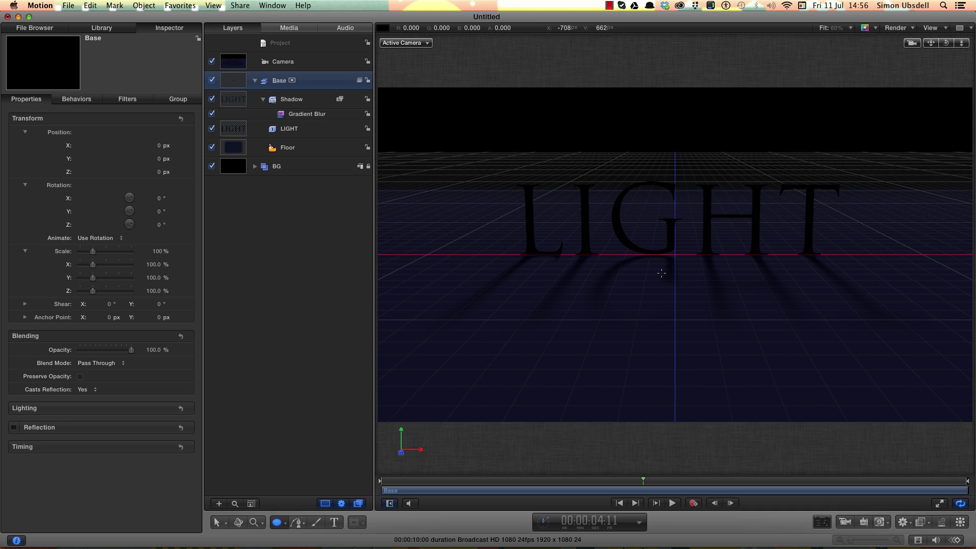
key(F7)
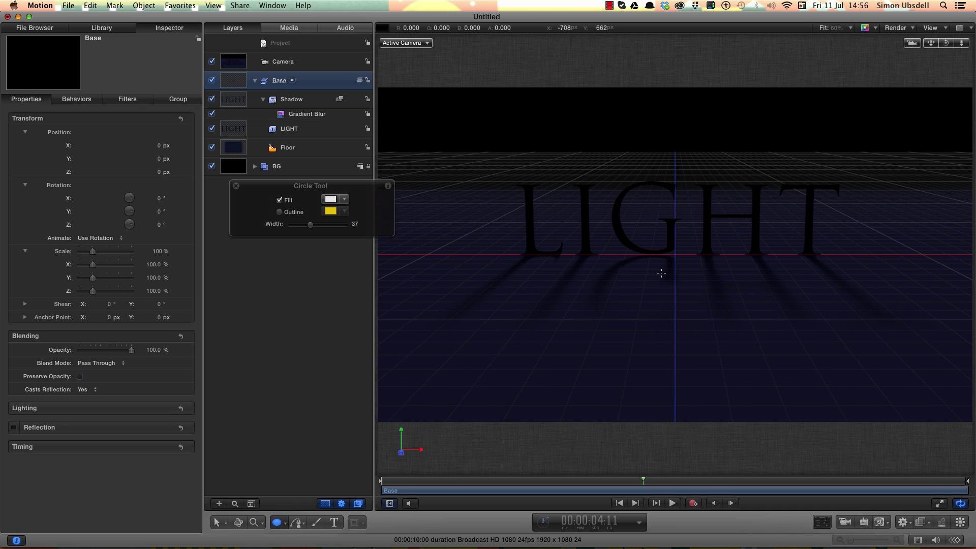
click(329, 201)
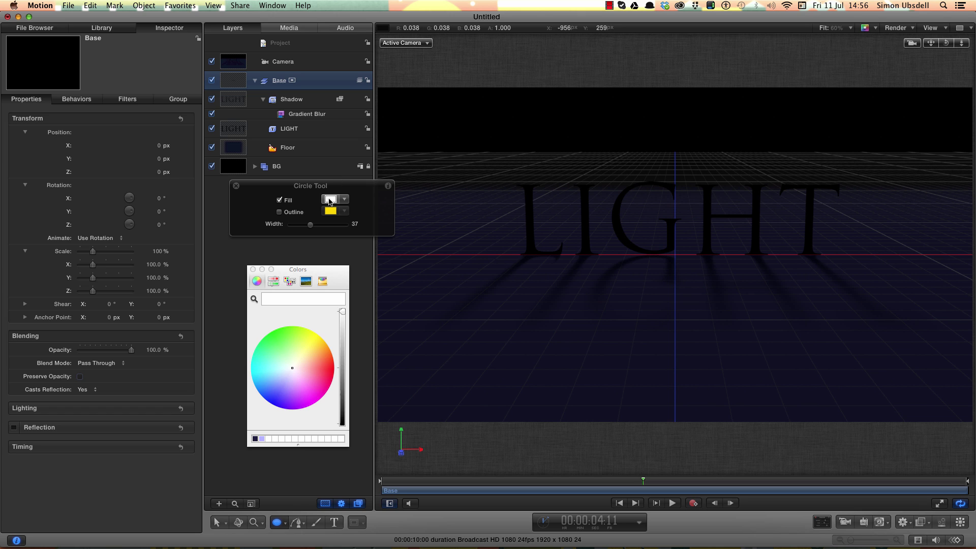
click(254, 269)
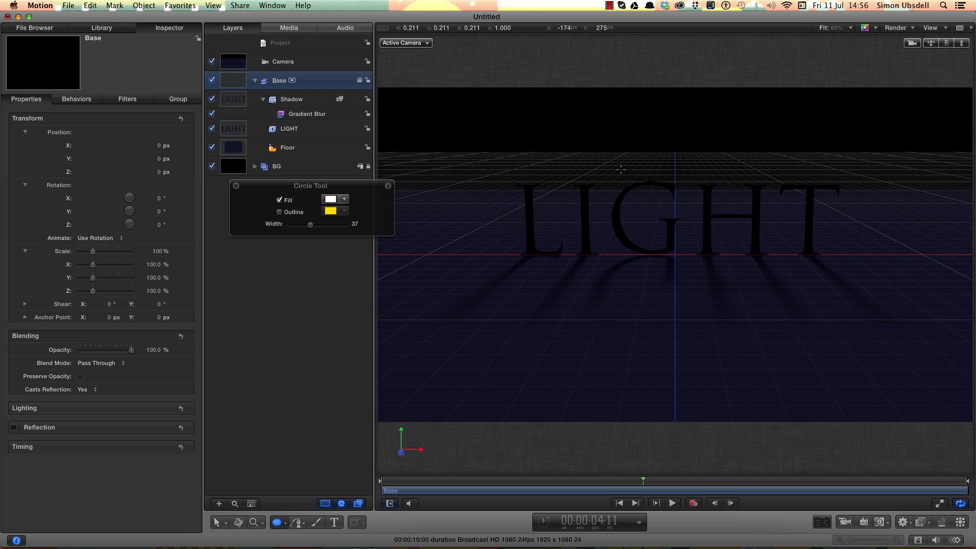
drag(620, 171, 706, 263)
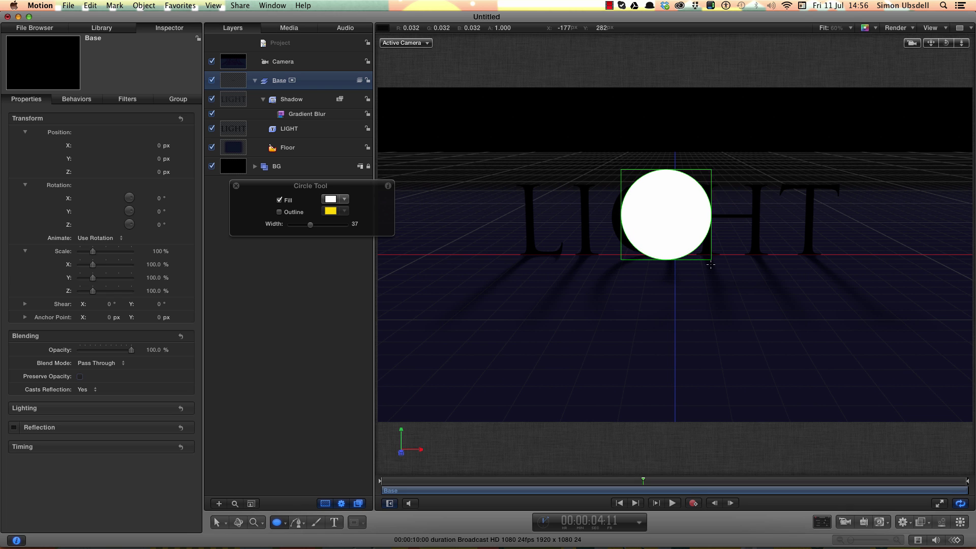
drag(710, 264, 717, 267)
click(236, 187)
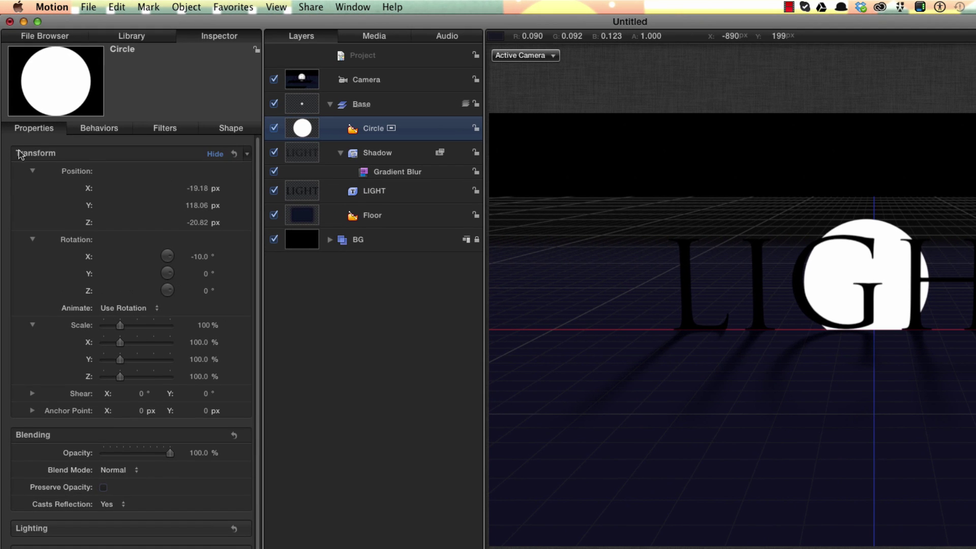
Zero the Circle's position and rotation, then give the Floor layer a Screen blend mode.
click(234, 154)
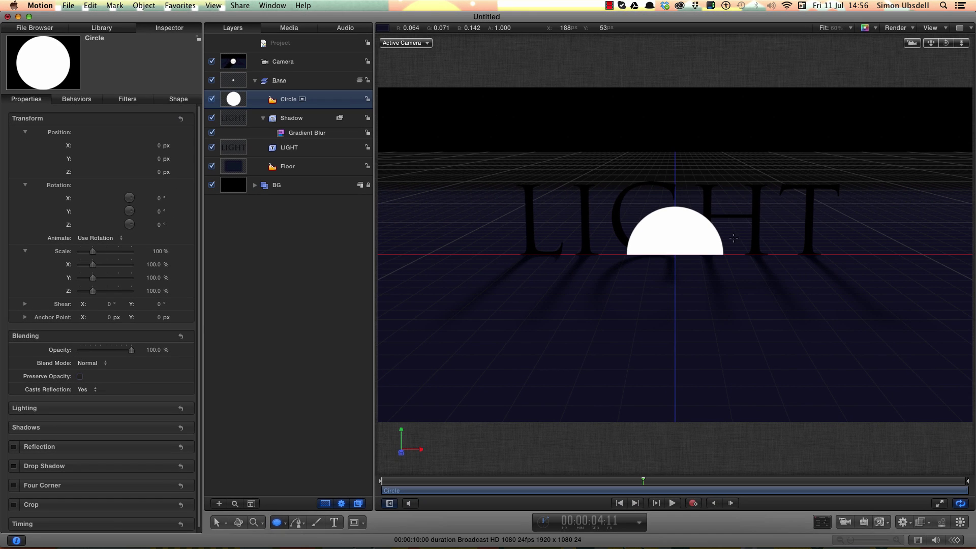
click(217, 522)
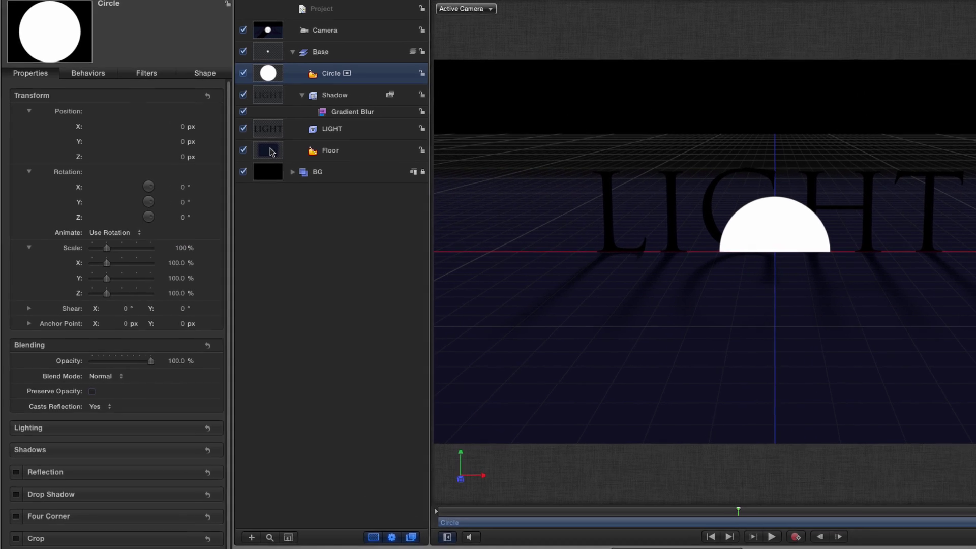
click(235, 167)
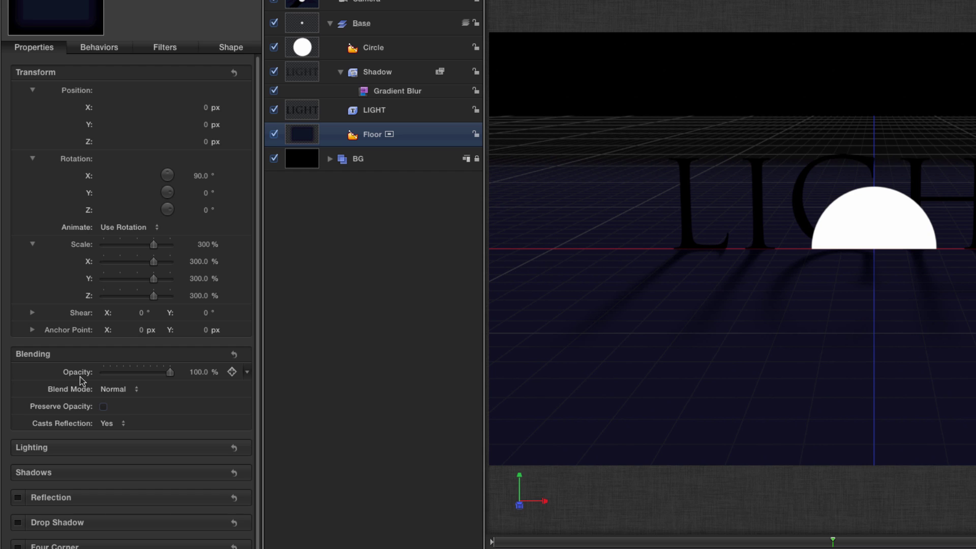
click(114, 389)
click(121, 489)
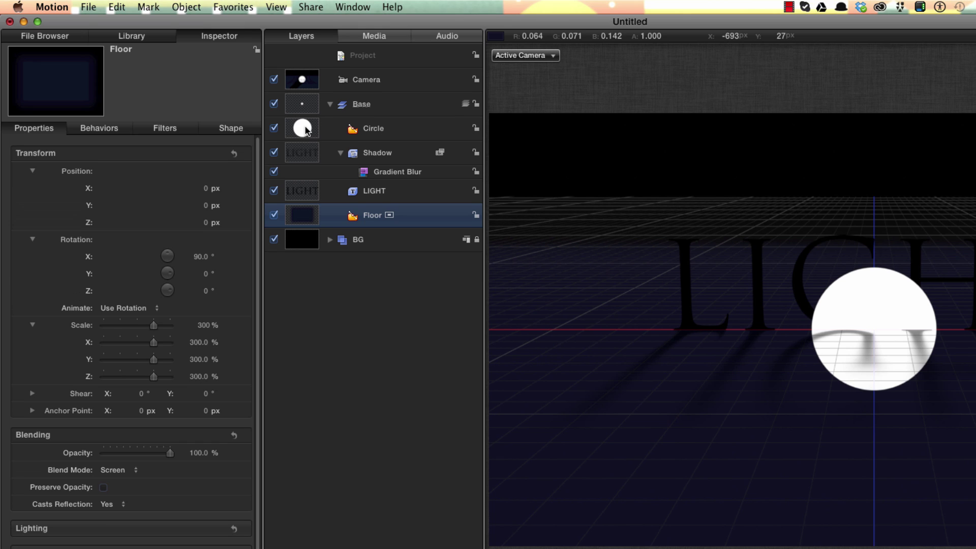
Move the Circle to Position Y 100 and Z -2000.
click(307, 64)
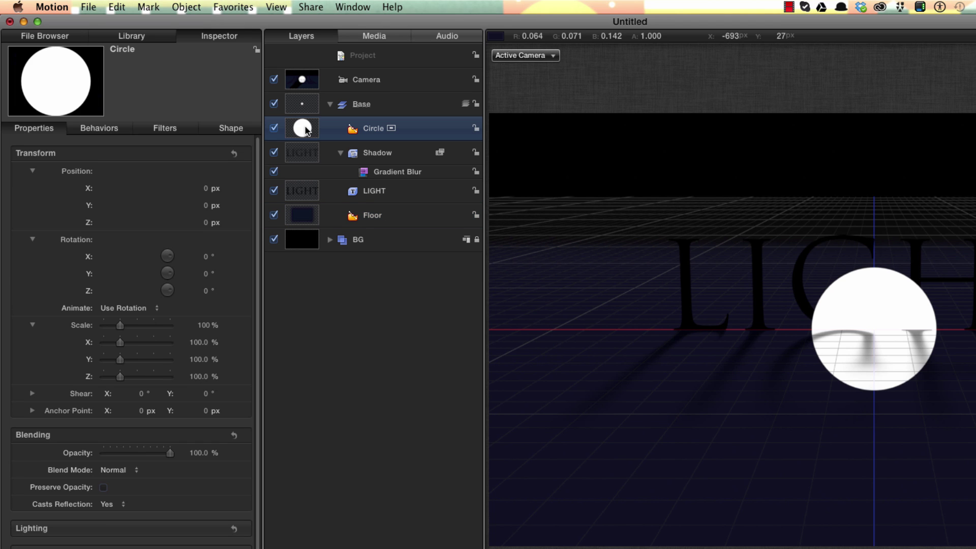
double_click(206, 206)
text(100)
key(Return)
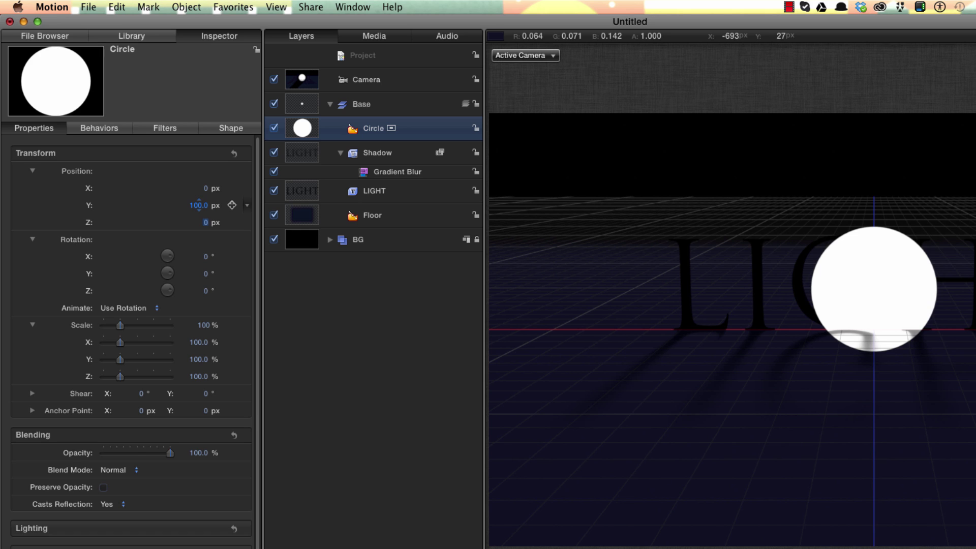
text(-2000)
key(Return)
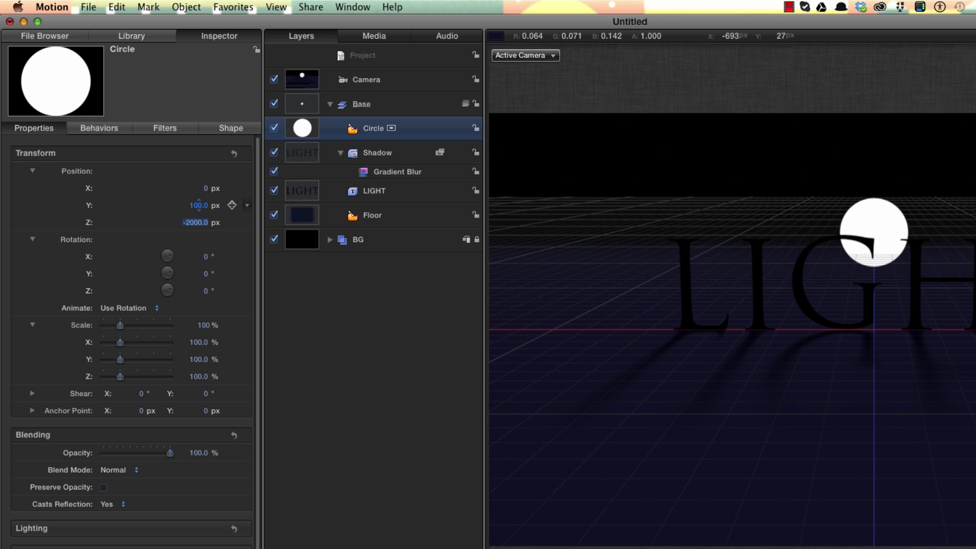
Set the Circle's fill feather to 100 for a soft glow.
key(F4)
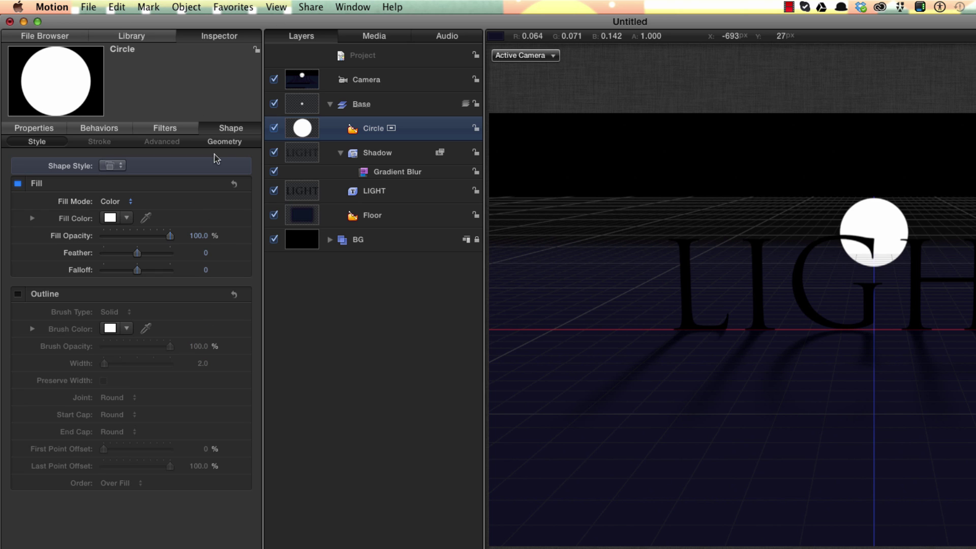
click(206, 252)
text(100)
key(Return)
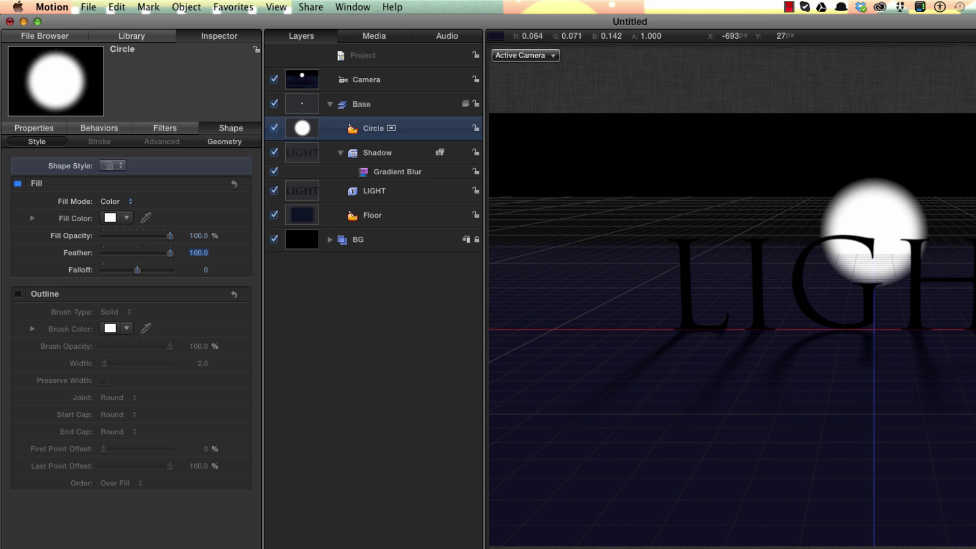
Create an empty top-level group above Camera and name it Rays.
click(380, 56)
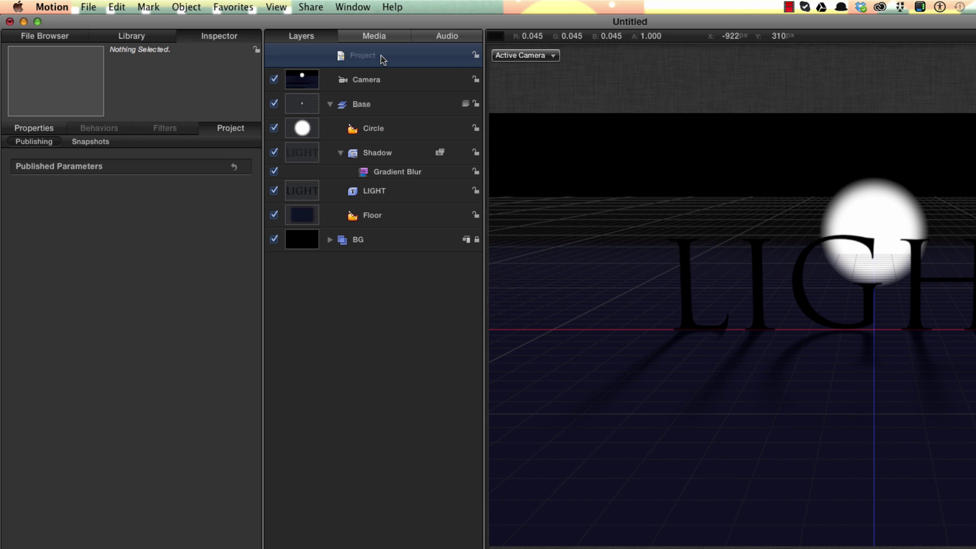
key(super+shift+n)
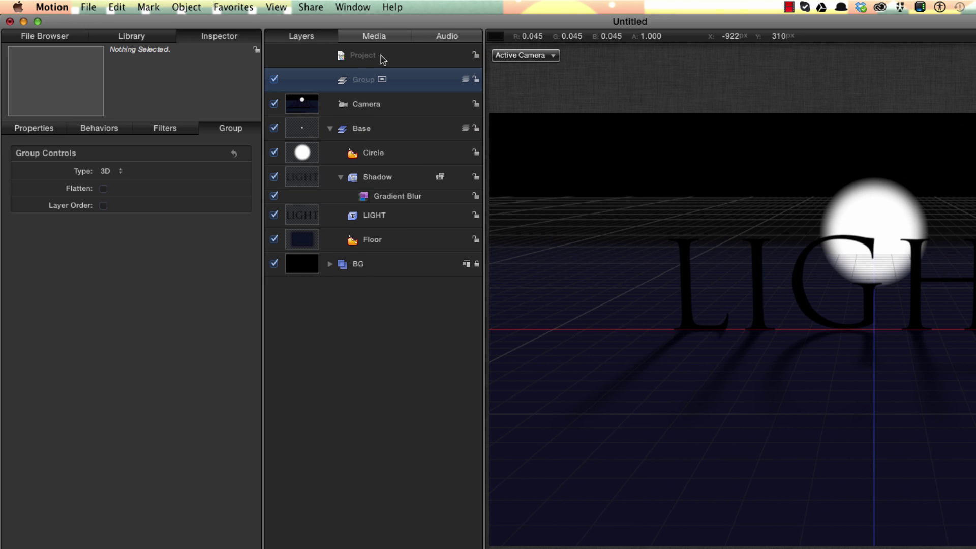
double_click(373, 82)
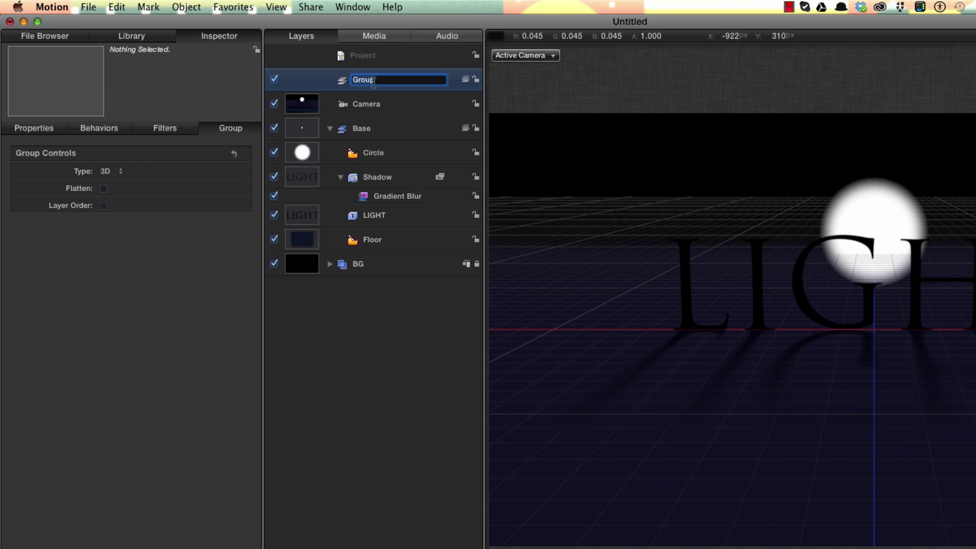
text(Rays)
key(Return)
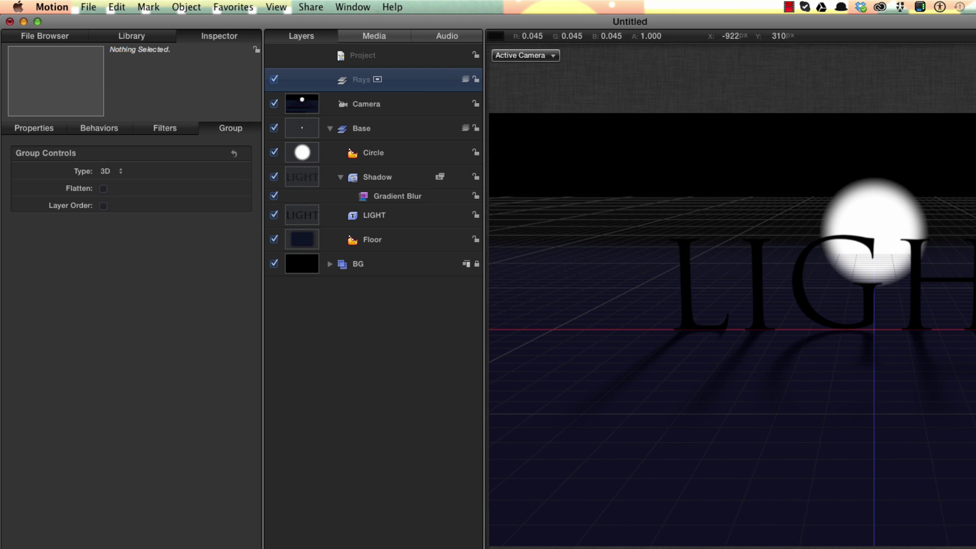
click(306, 217)
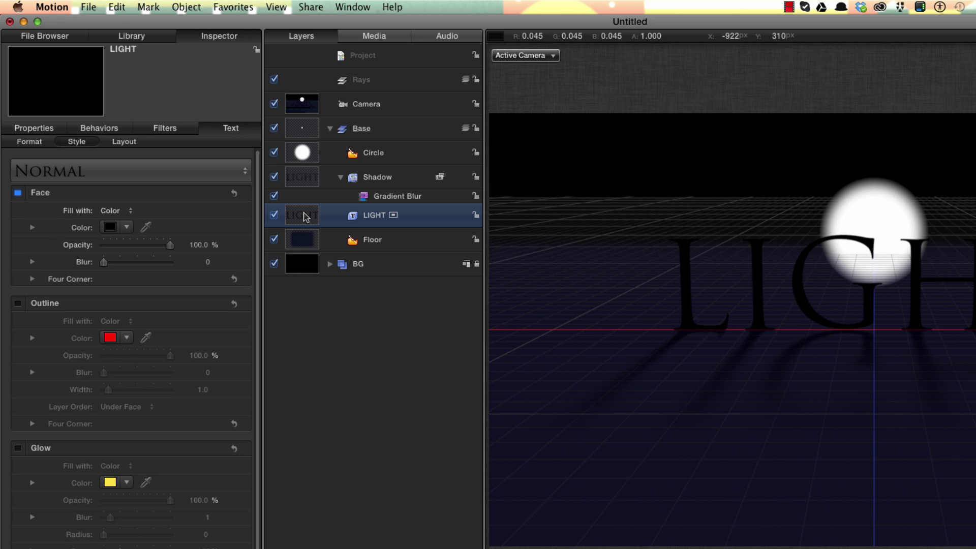
Clone the LIGHT text and the Circle, moving both clones into the Rays group.
key(super+shift+g)
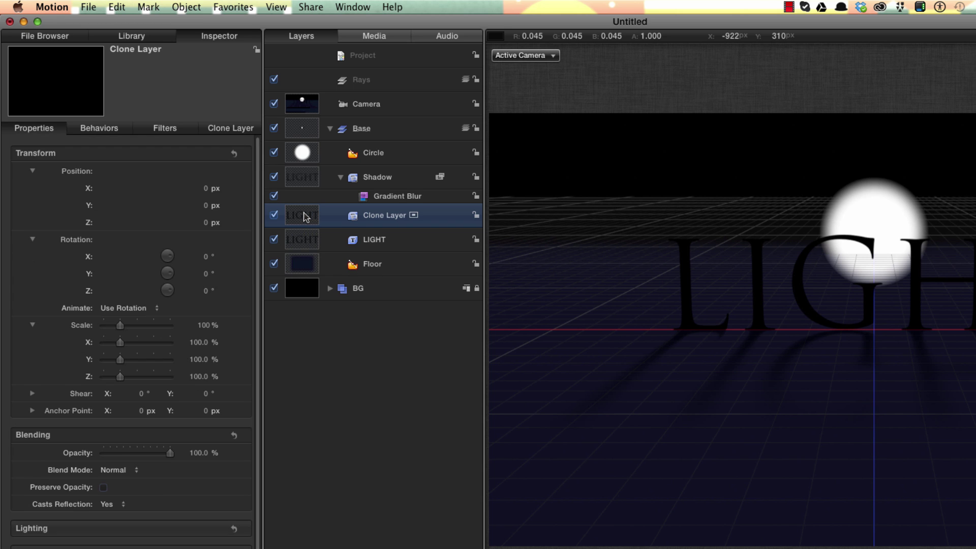
mouse_move(305, 217)
mouse_down()
mouse_move(397, 100)
mouse_move(427, 84)
mouse_move(369, 87)
mouse_up()
click(303, 181)
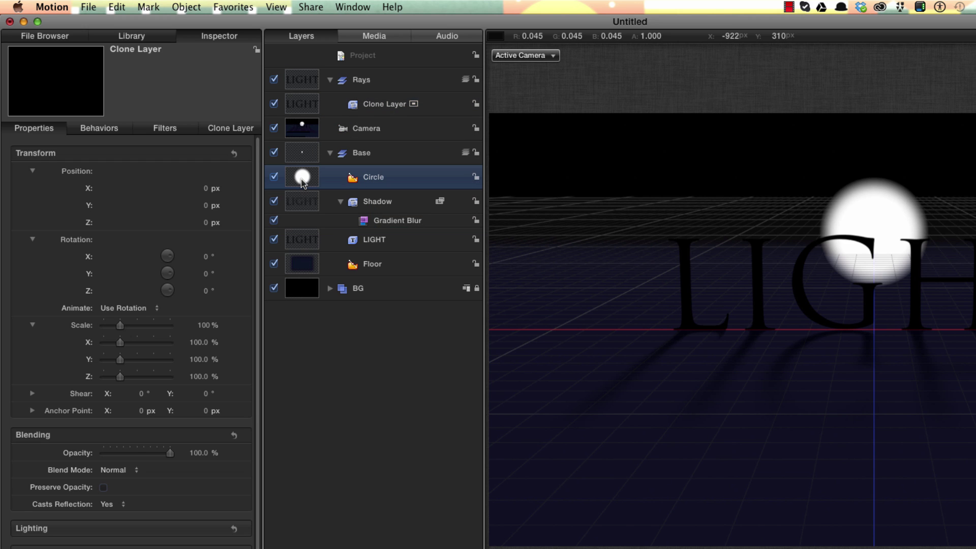
key(k)
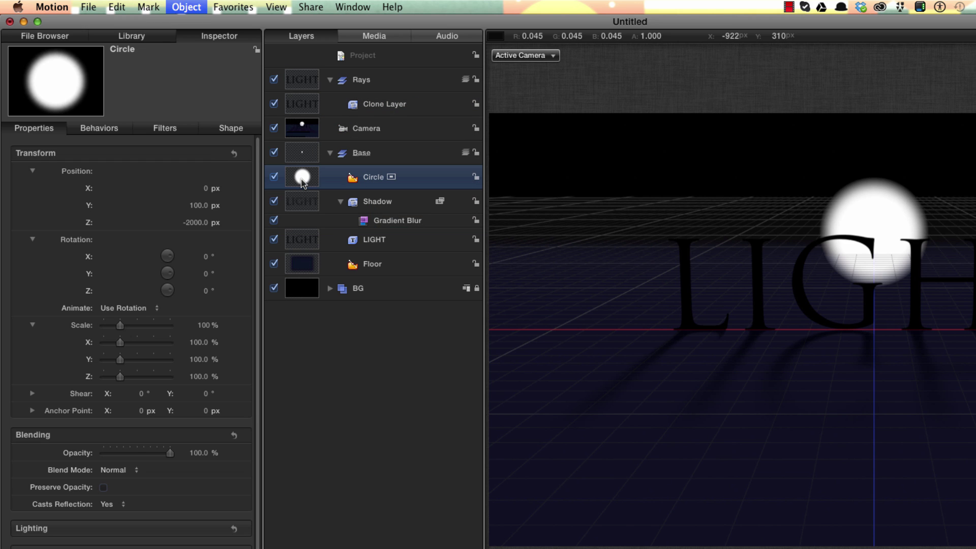
mouse_move(302, 181)
mouse_down()
mouse_move(388, 153)
mouse_move(340, 107)
mouse_move(366, 116)
mouse_up()
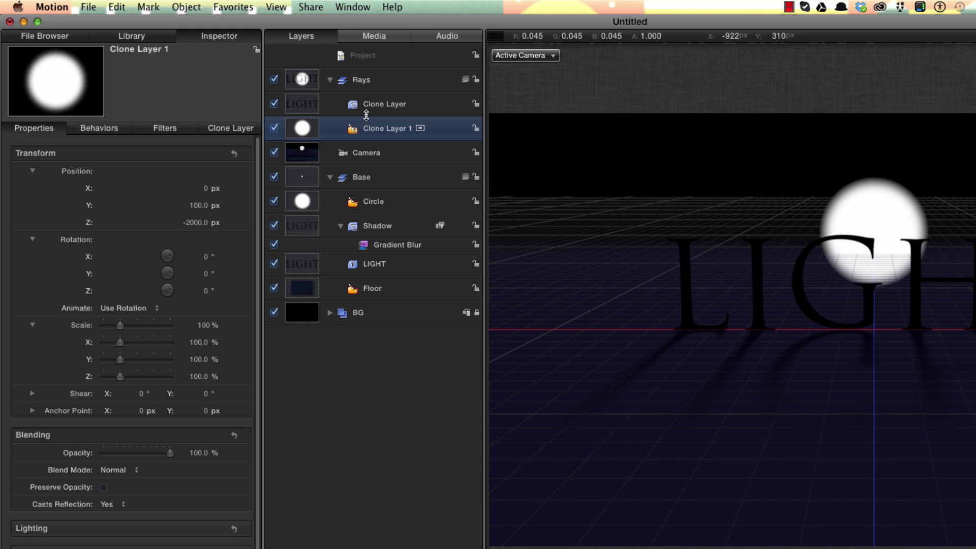
Apply the Zoom Blur filter from the Library's Blur category to the Rays group.
click(303, 80)
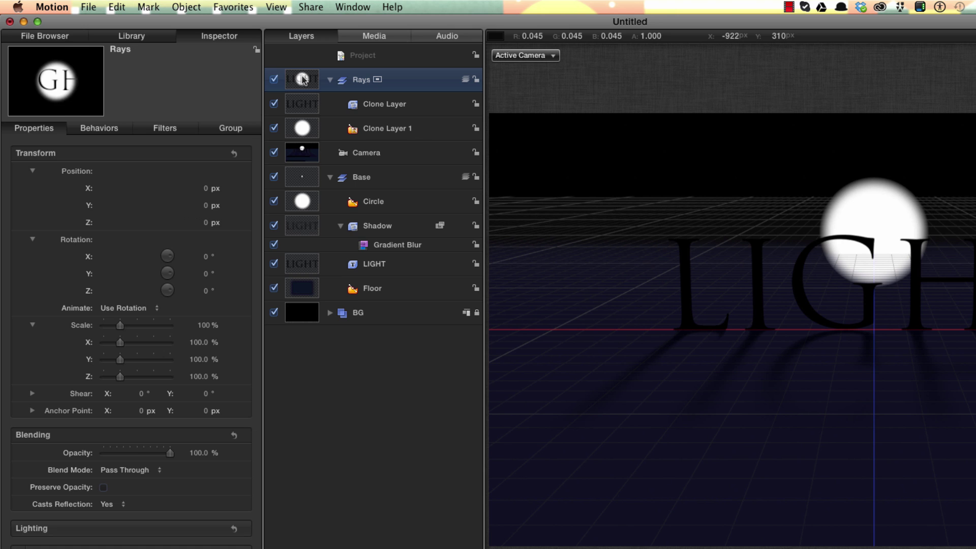
key(super+2)
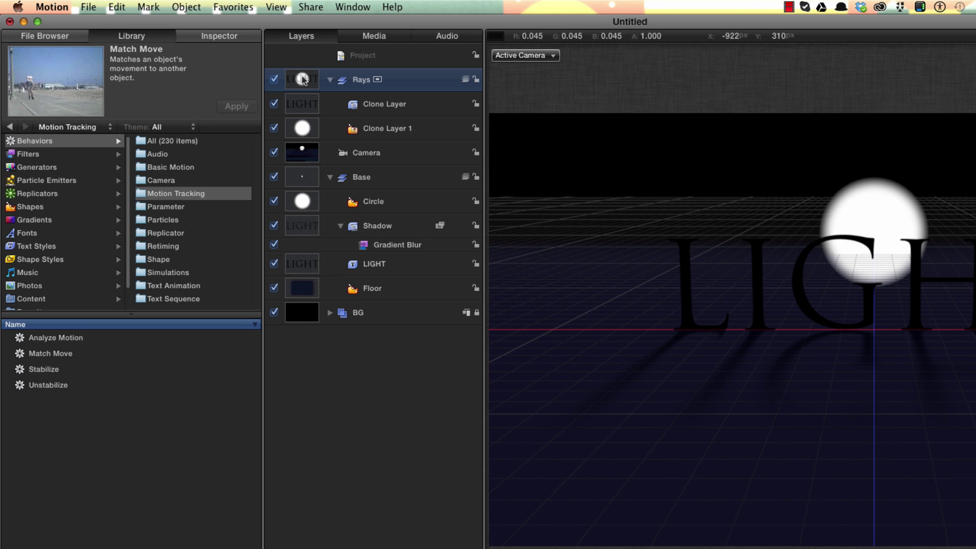
click(14, 155)
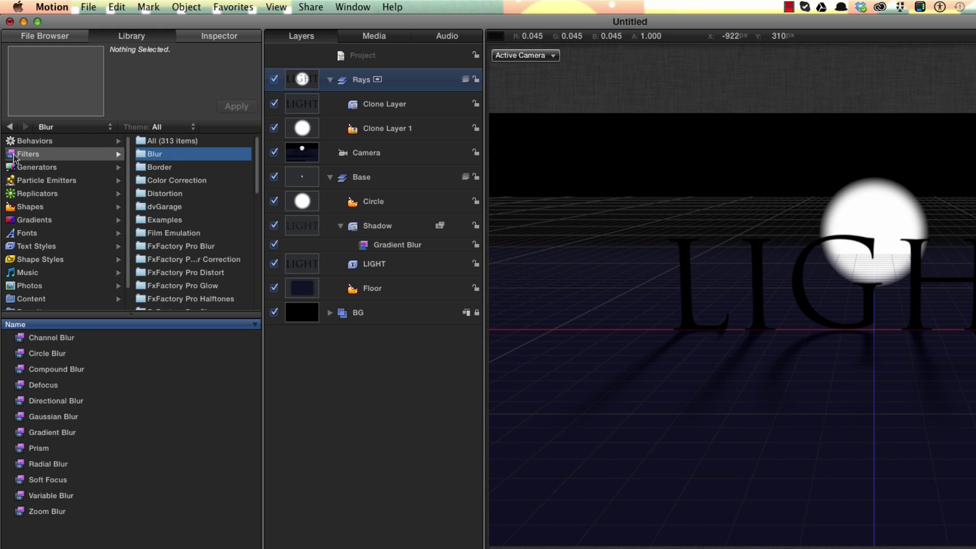
click(45, 511)
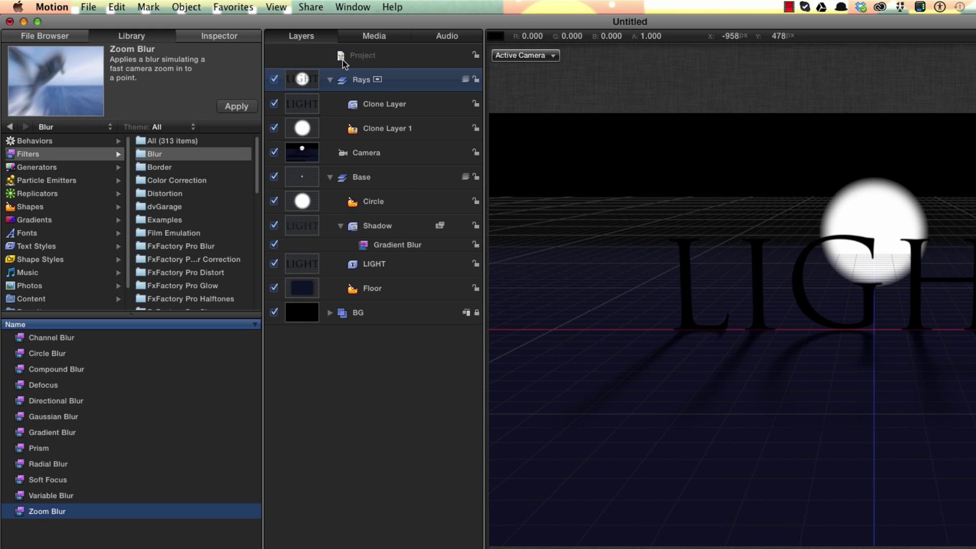
click(236, 106)
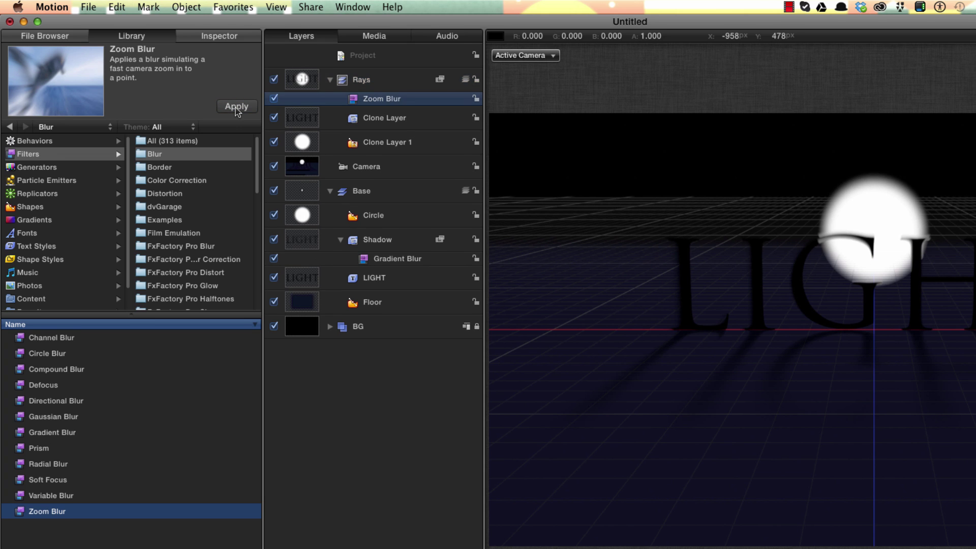
Set the Rays group's blend mode to Screen.
click(219, 36)
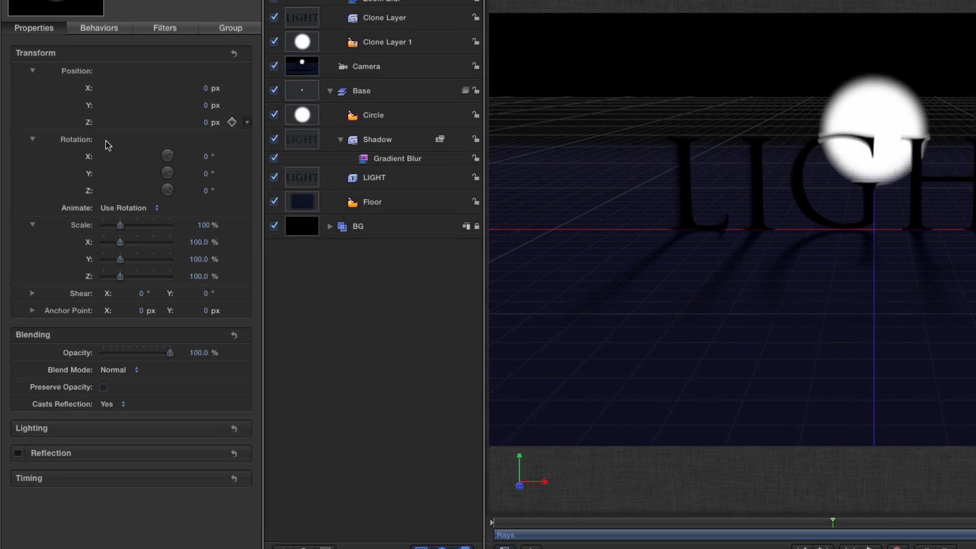
click(106, 370)
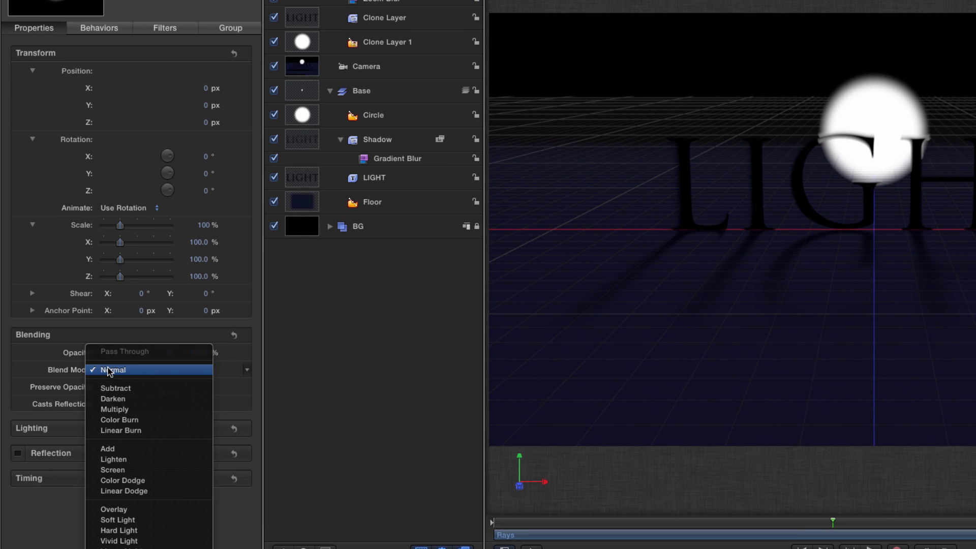
click(119, 470)
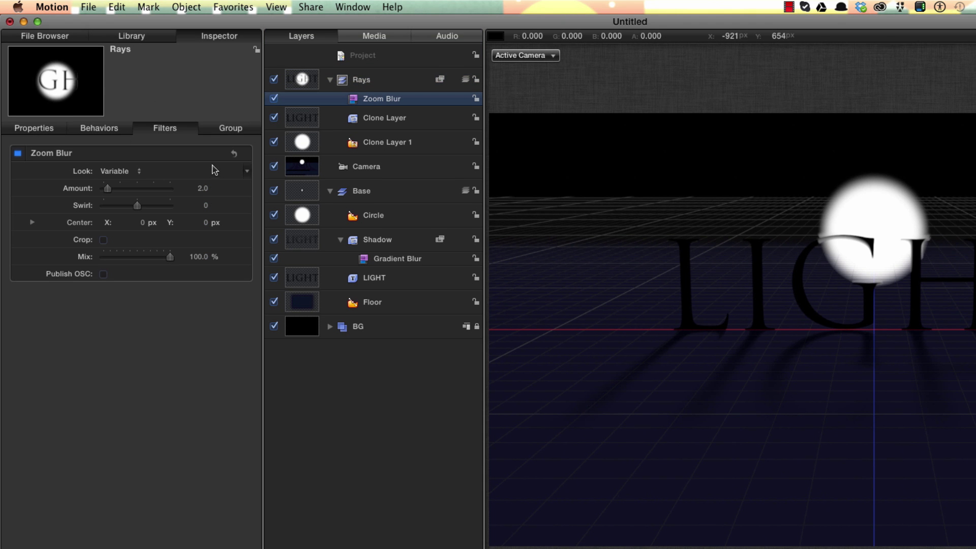
Set Zoom Blur amount to 60 and centre it on the orb at X -13, Y 548.11.
drag(107, 188, 110, 188)
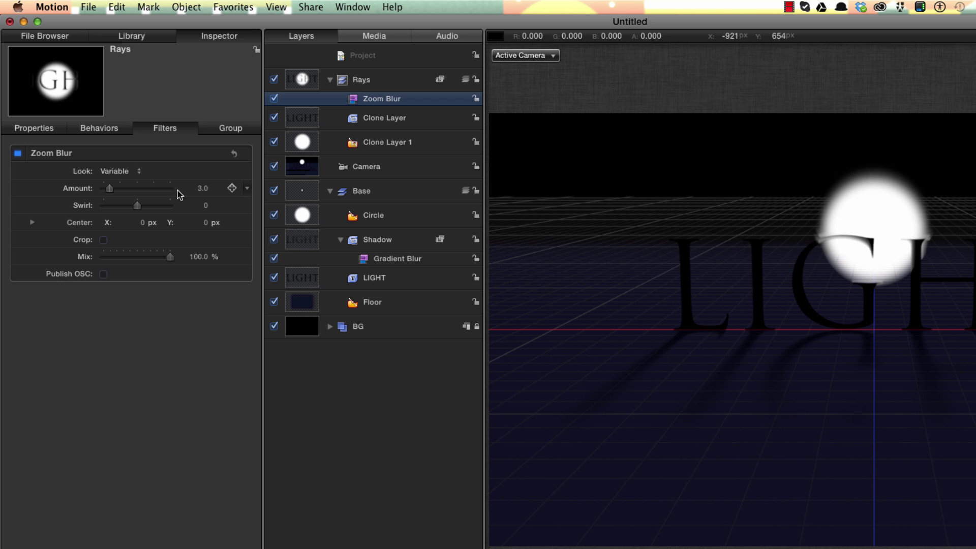
click(202, 189)
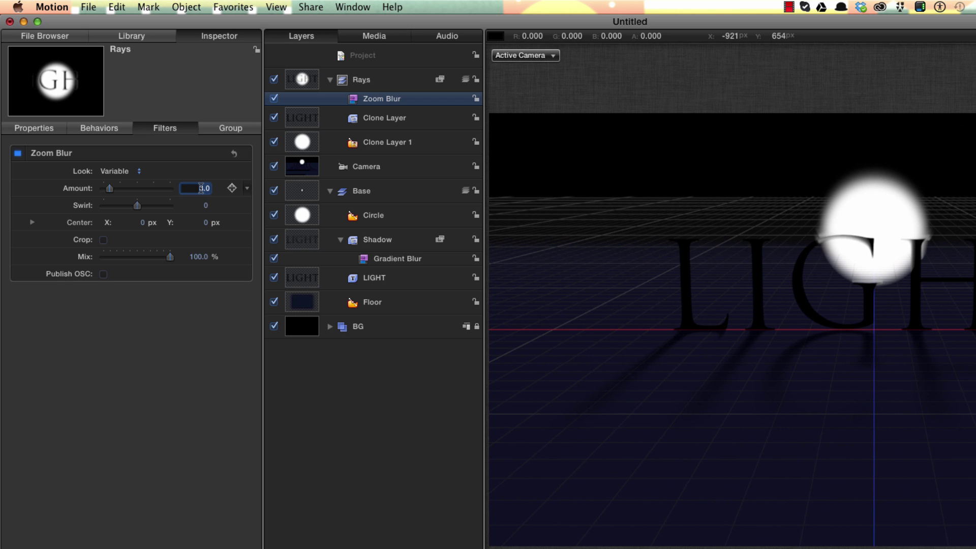
text(60)
key(Return)
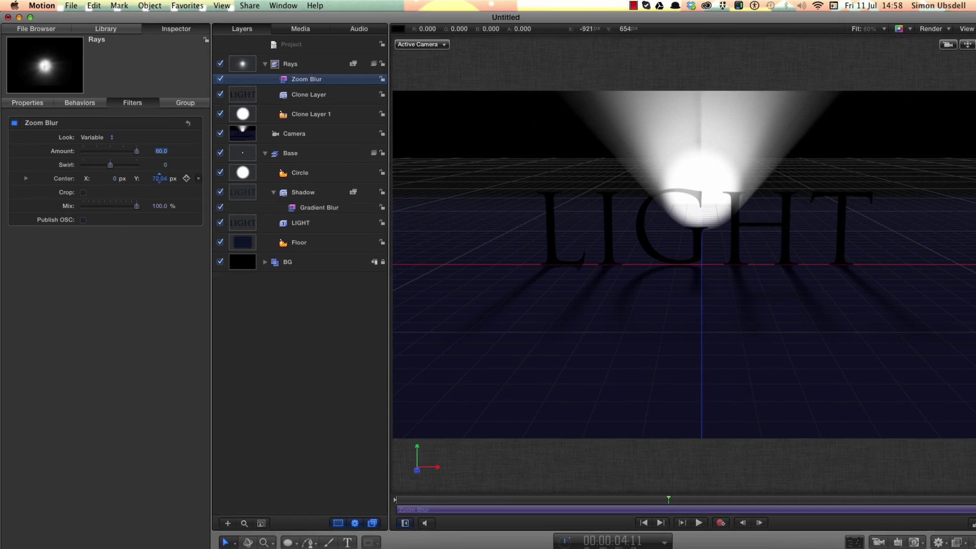
drag(204, 223, 244, 222)
drag(152, 172, 104, 170)
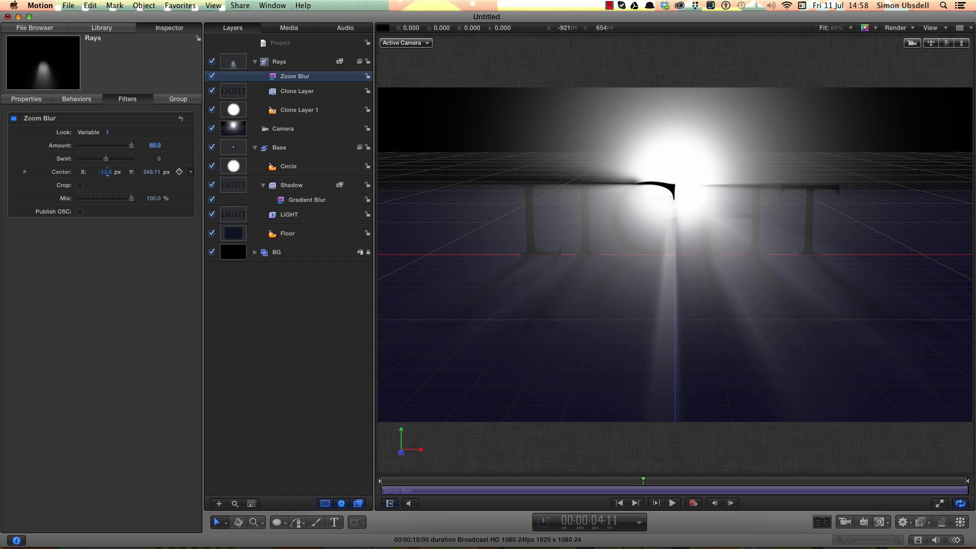
alt+click(212, 61)
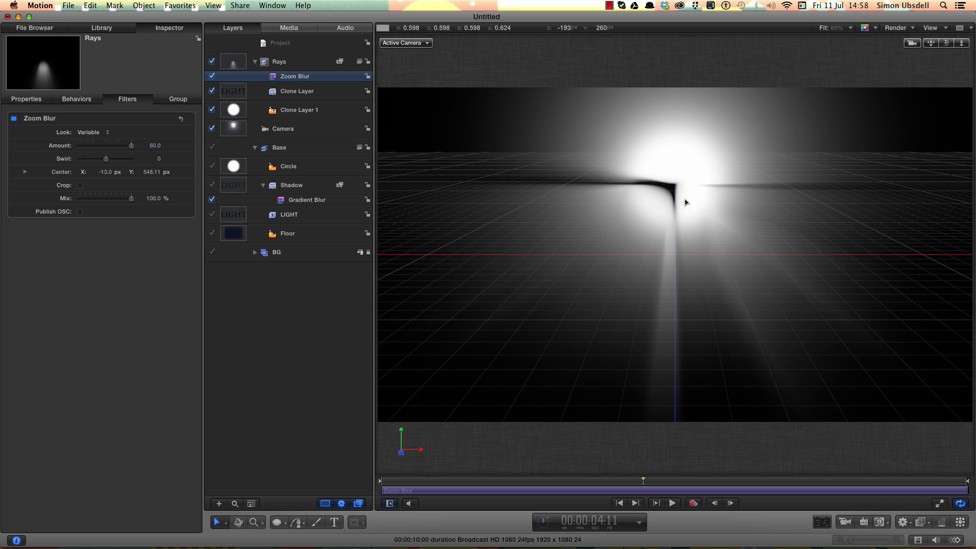
click(212, 76)
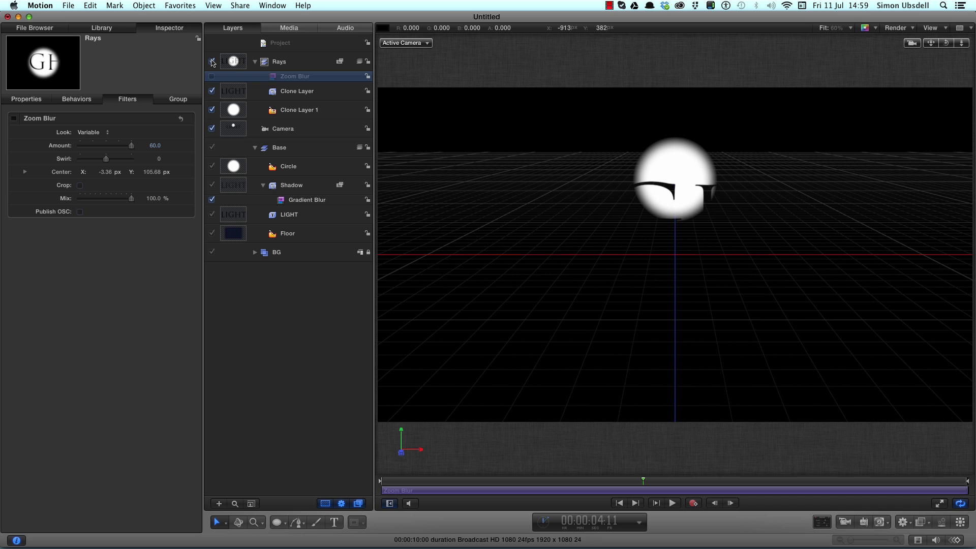
click(212, 61)
click(211, 76)
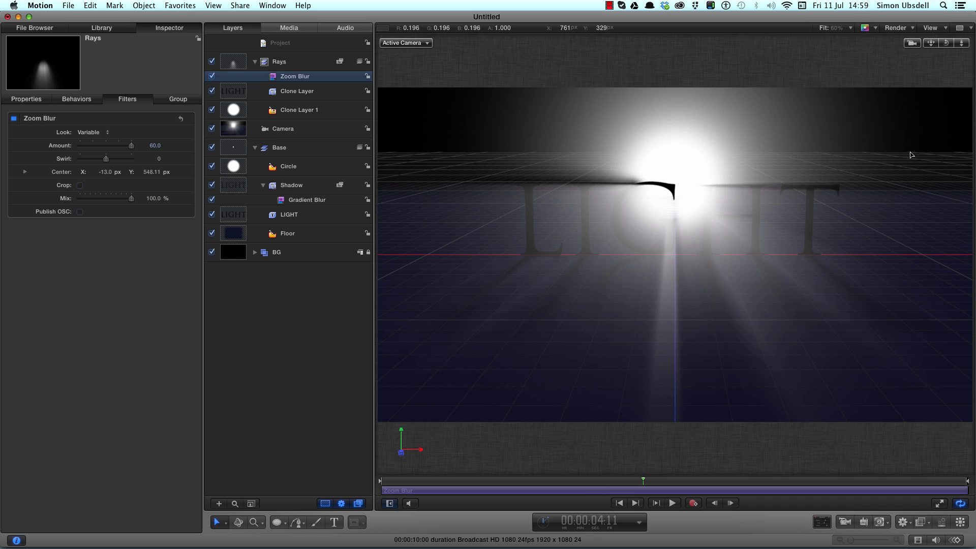
click(947, 44)
drag(947, 44, 923, 45)
double_click(947, 43)
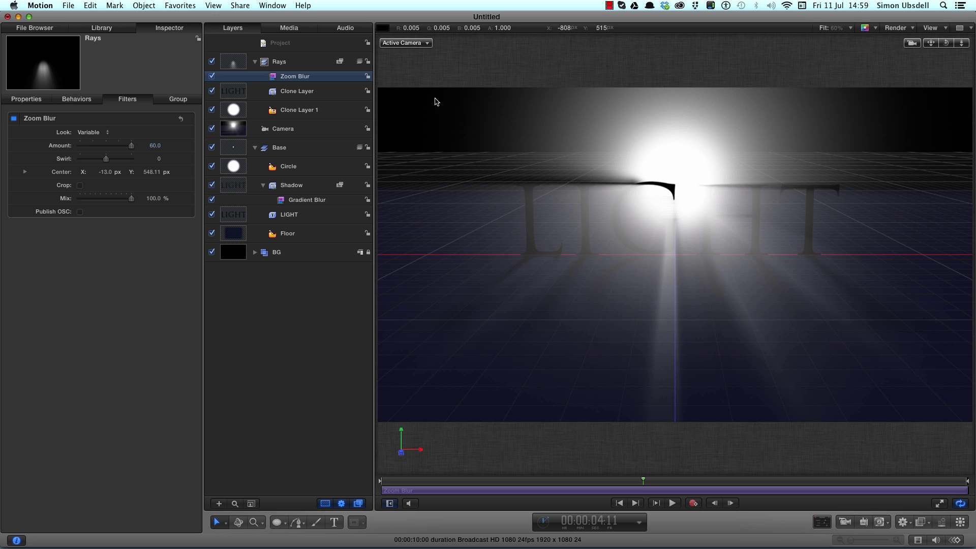
click(291, 42)
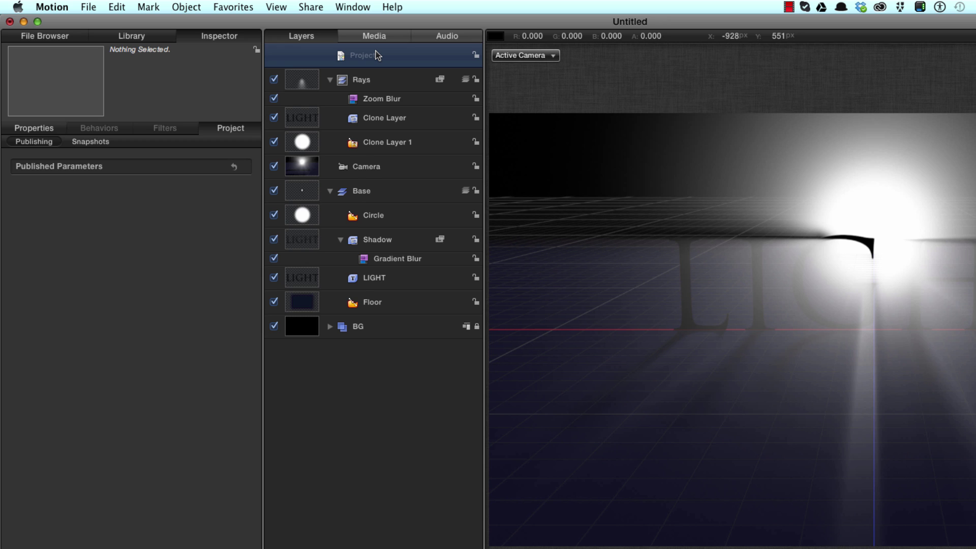
Add a new empty group named NULL.
key(super+shift+n)
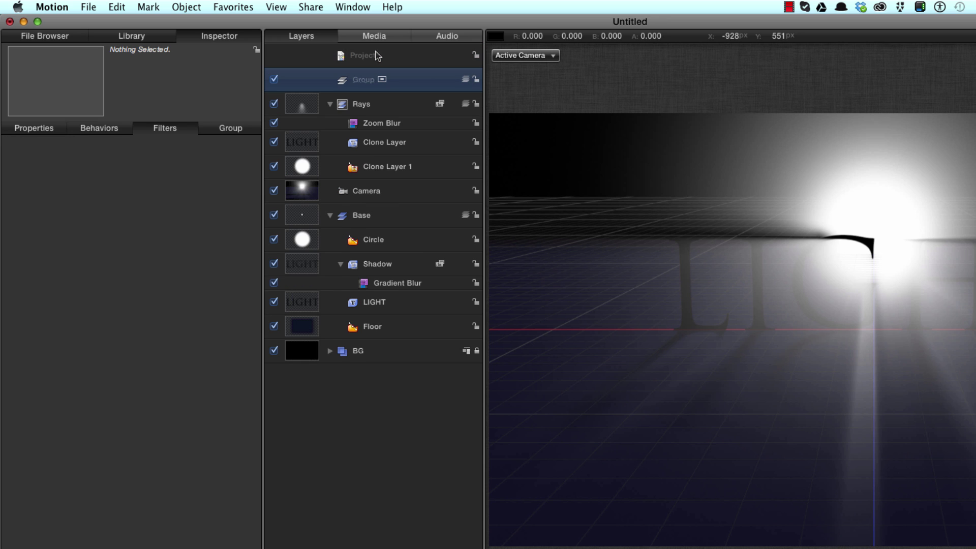
double_click(367, 80)
text(NU)
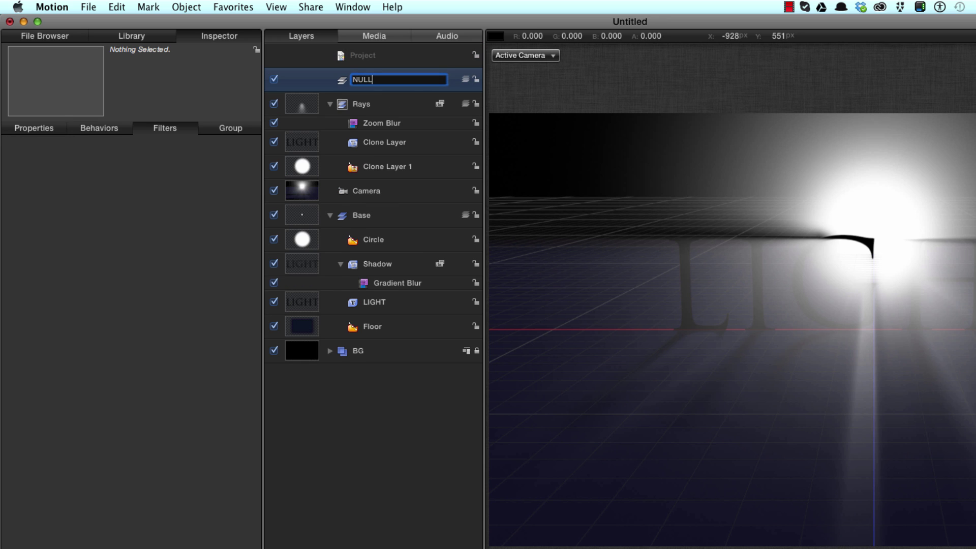
text(LL)
key(Return)
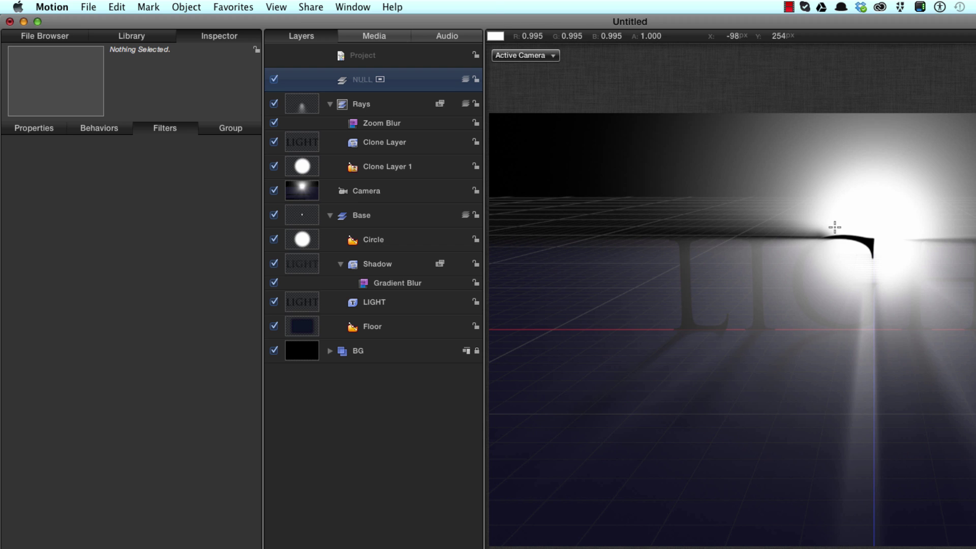
Draw a rectangle, reset it to the origin and fill it pure green.
drag(834, 227, 913, 328)
key(F1)
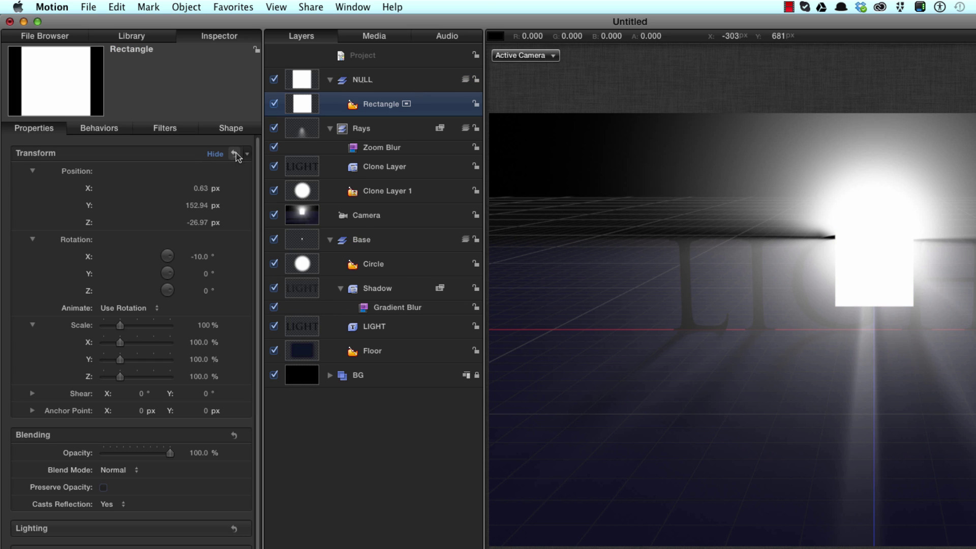
click(235, 154)
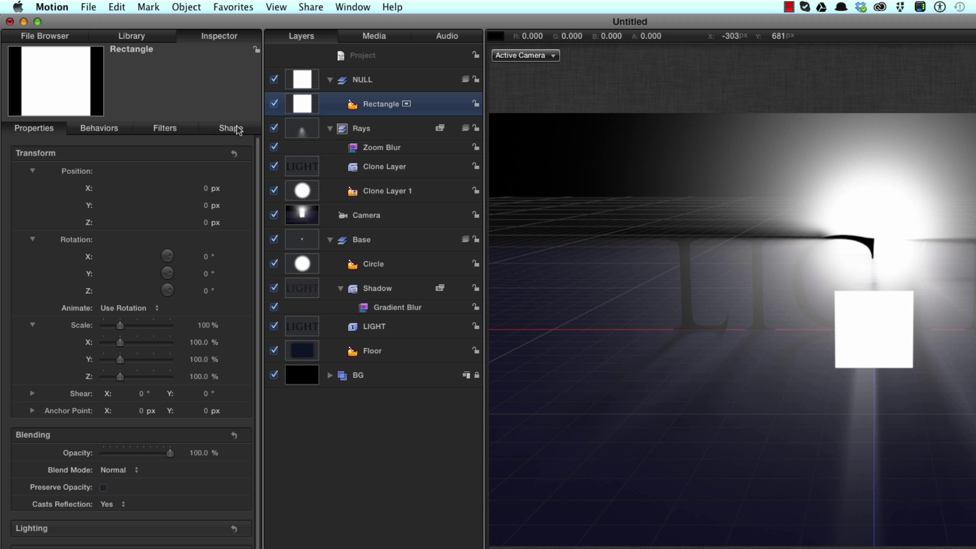
click(231, 128)
click(109, 218)
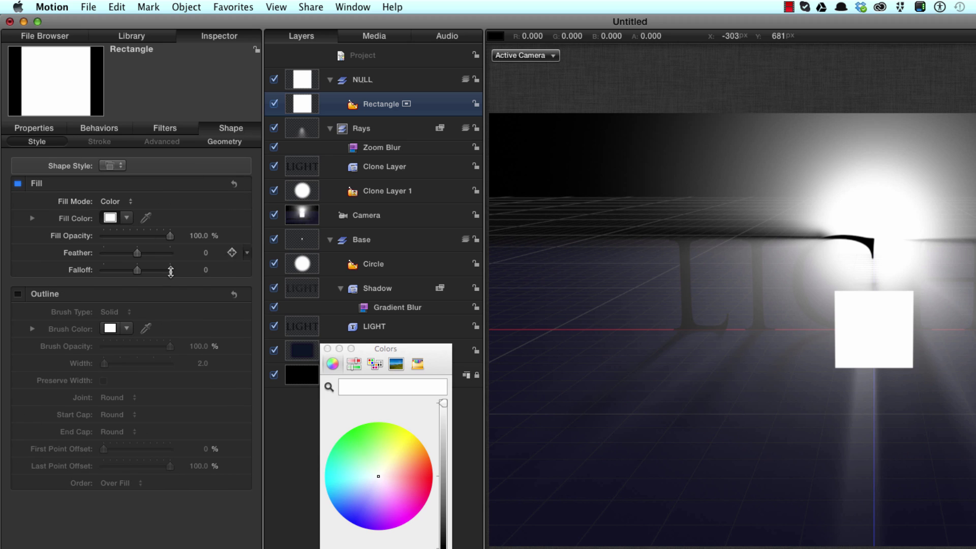
drag(370, 462, 348, 414)
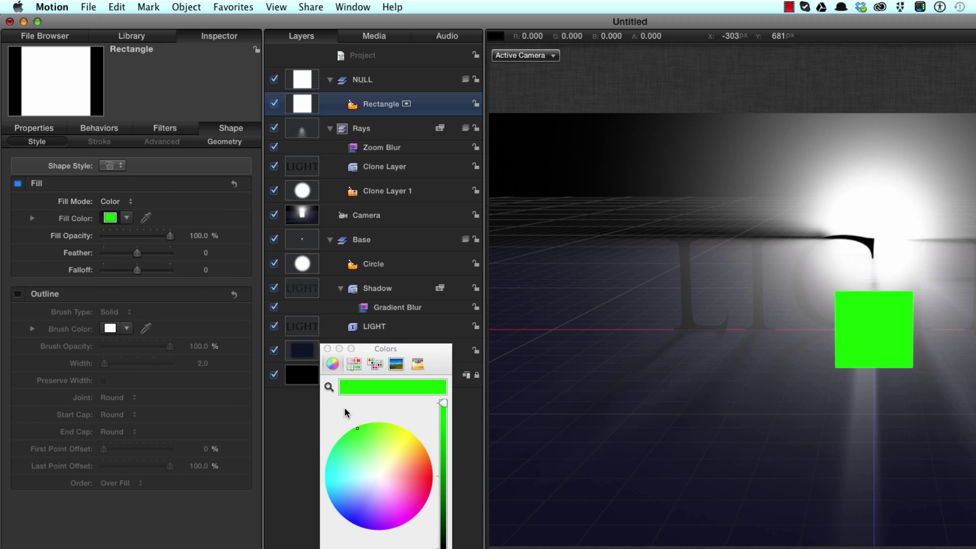
click(328, 348)
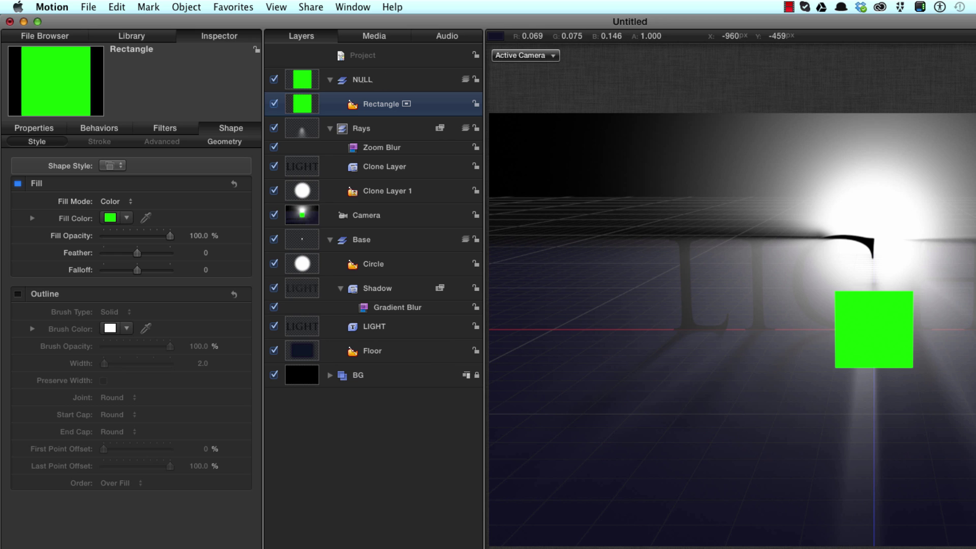
Rename the rectangle to 'Null Object'.
double_click(389, 104)
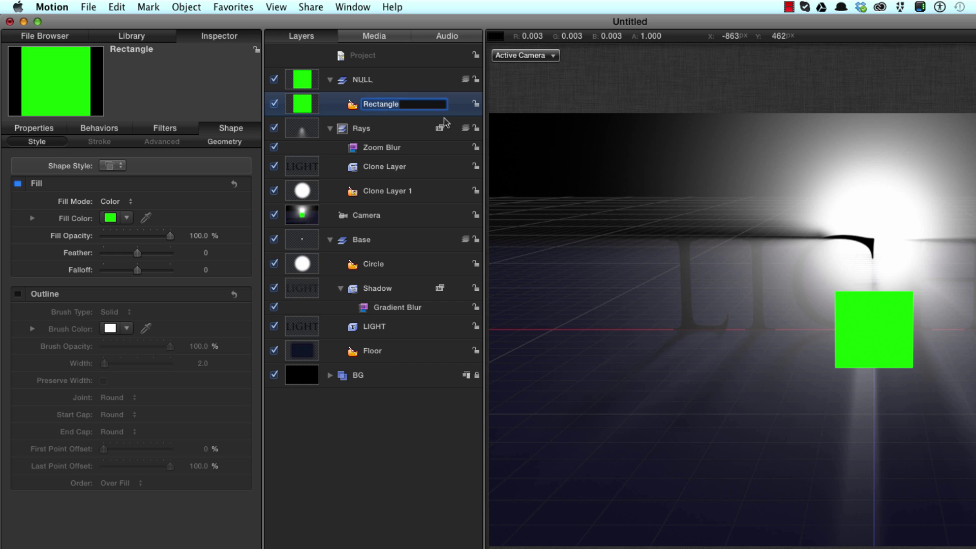
text(Null Object)
key(Return)
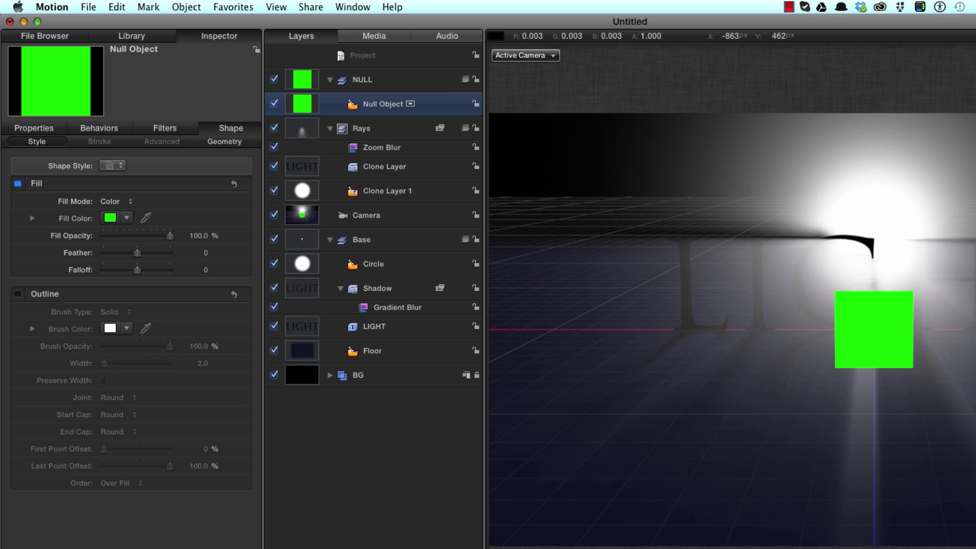
Set the Null Object's Position Y to -540 and Position Z to -3300.
key(F1)
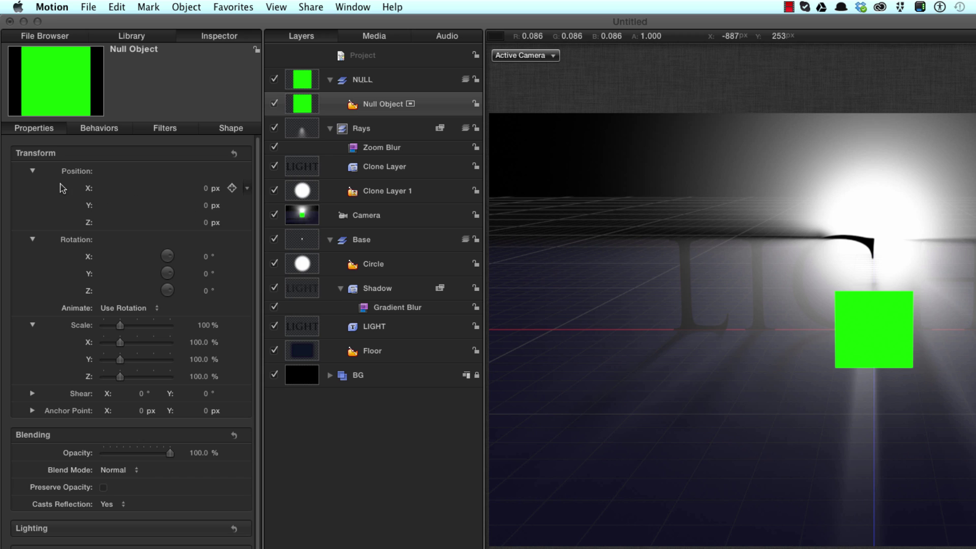
click(207, 206)
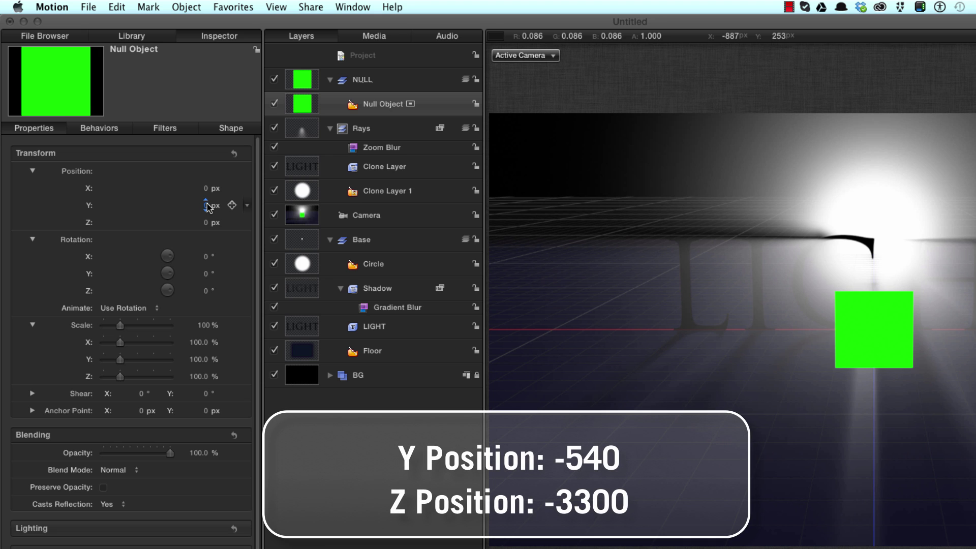
click(207, 205)
text(-540)
key(Return)
key(Tab)
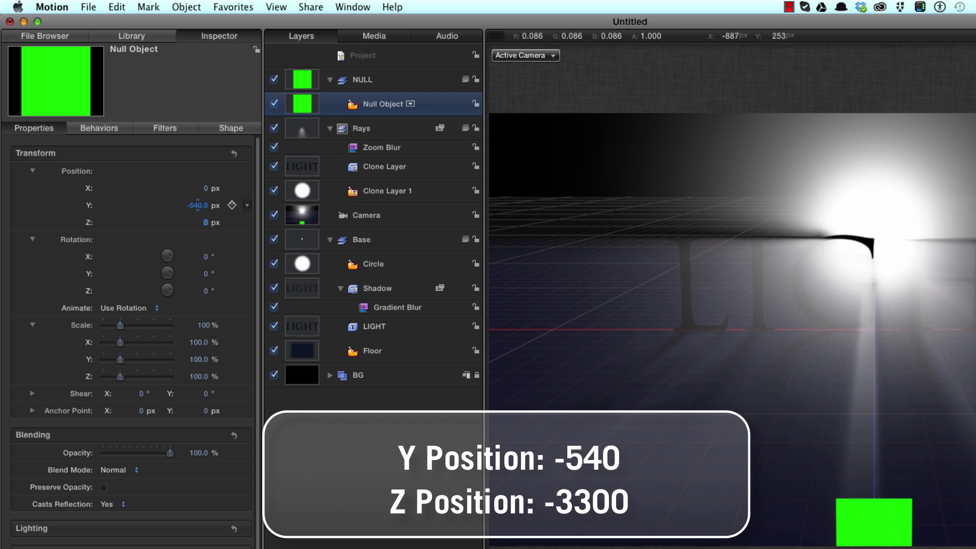
text(-3300)
key(Return)
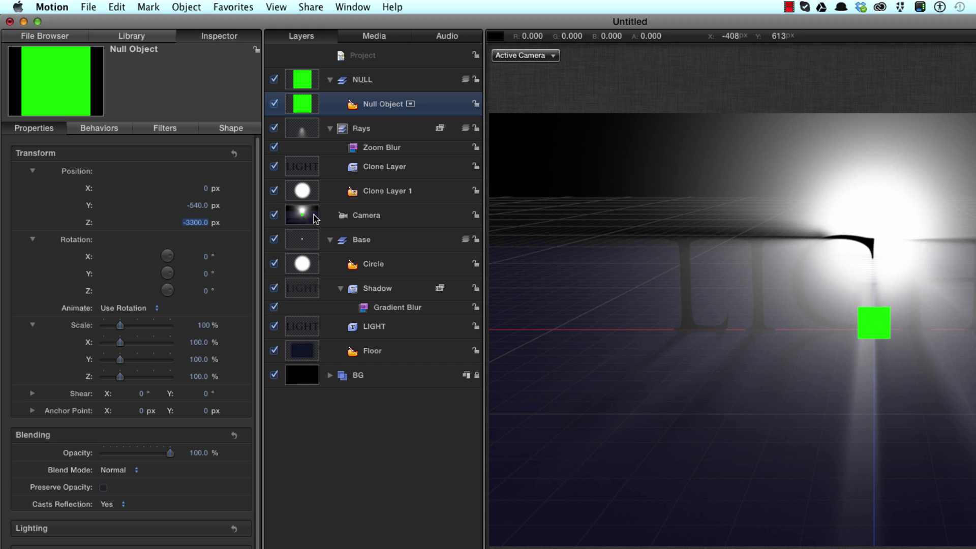
Add a Match Move behavior to the Null Object with the Camera layer as its source.
key(super+2)
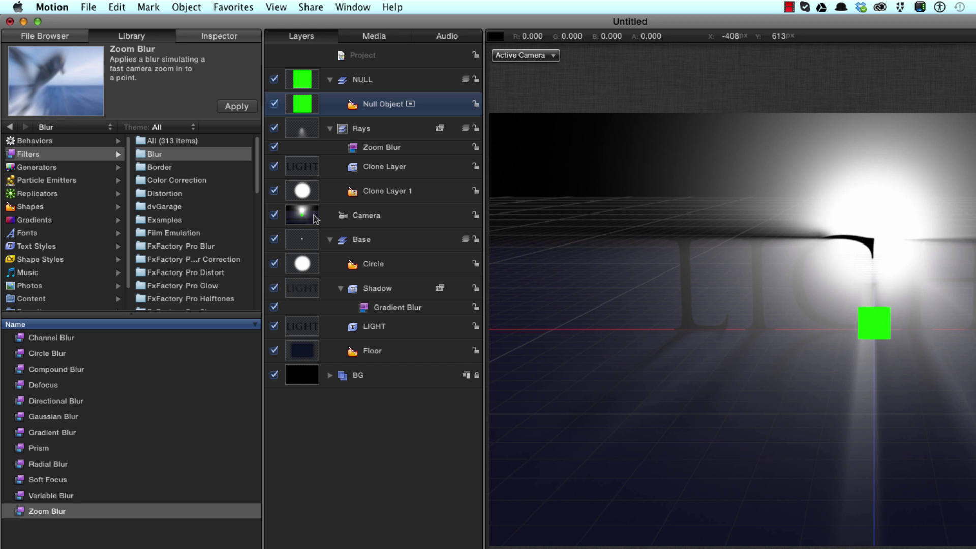
click(41, 142)
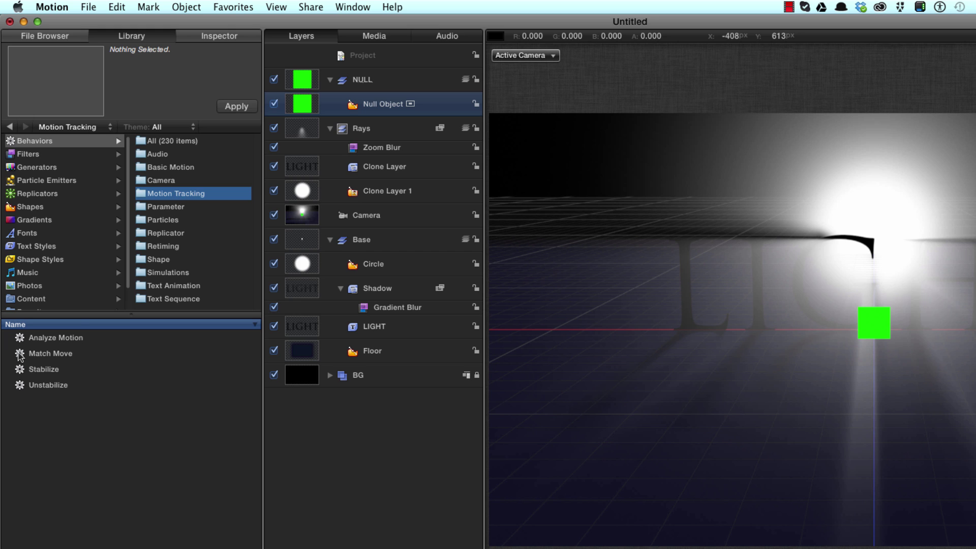
drag(19, 356, 301, 103)
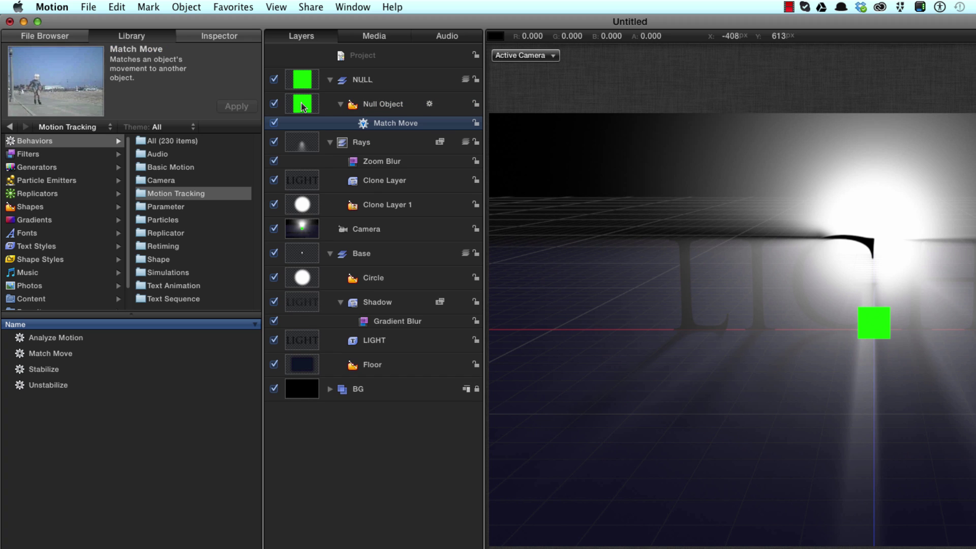
key(super+3)
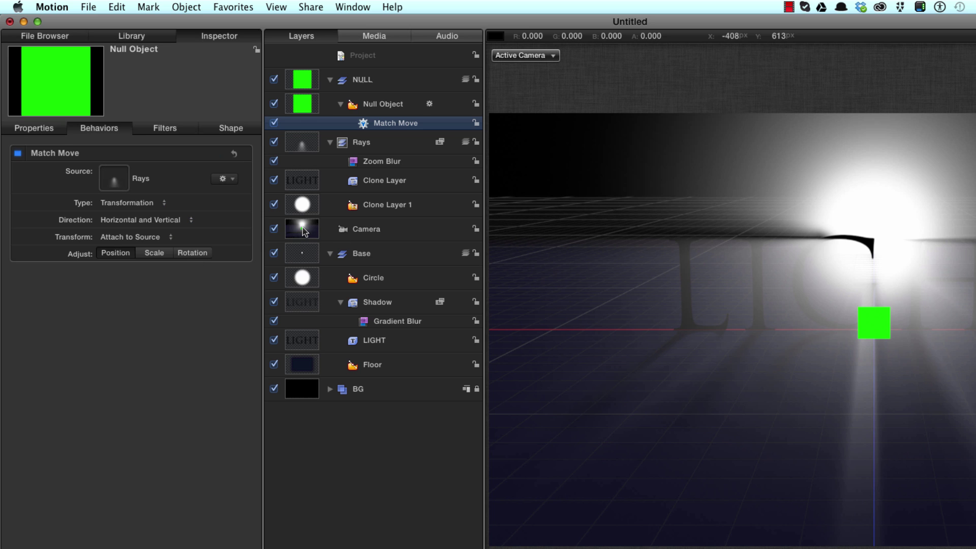
drag(305, 231, 112, 178)
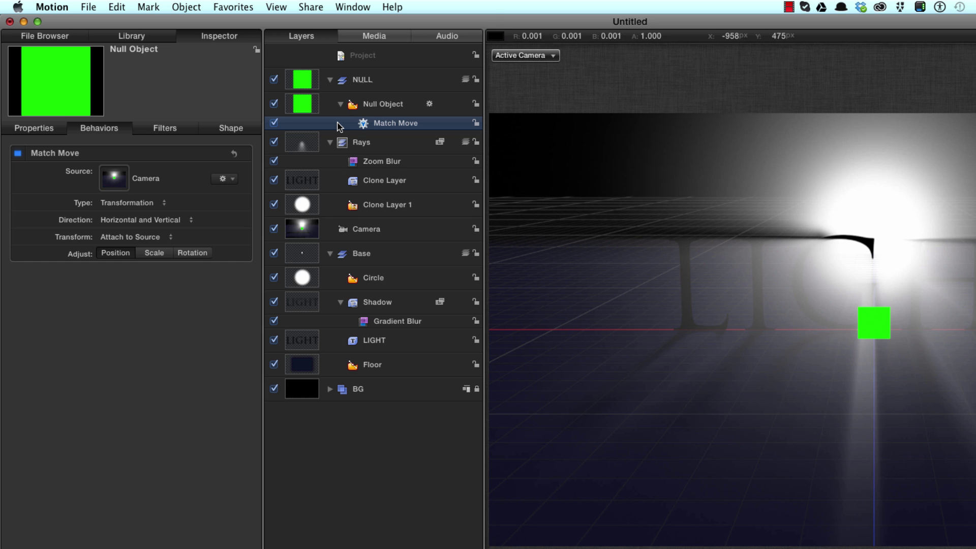
Show the Rays group's Zoom Blur parameters with Center expanded into X and Y.
click(362, 163)
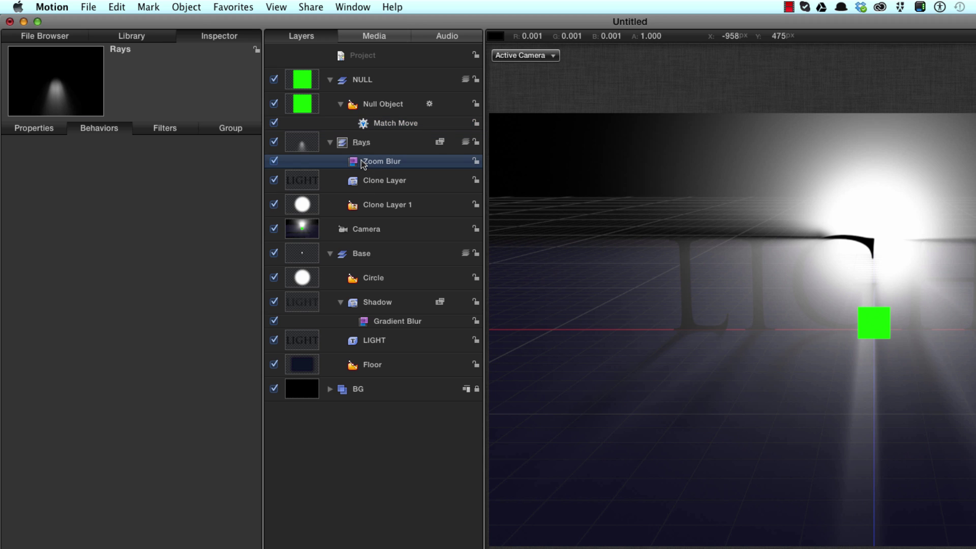
click(364, 163)
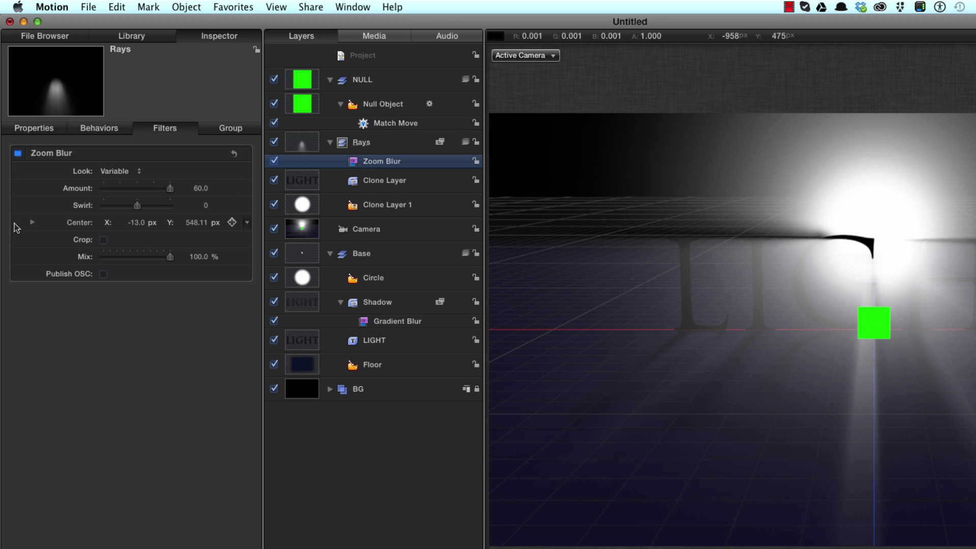
click(31, 222)
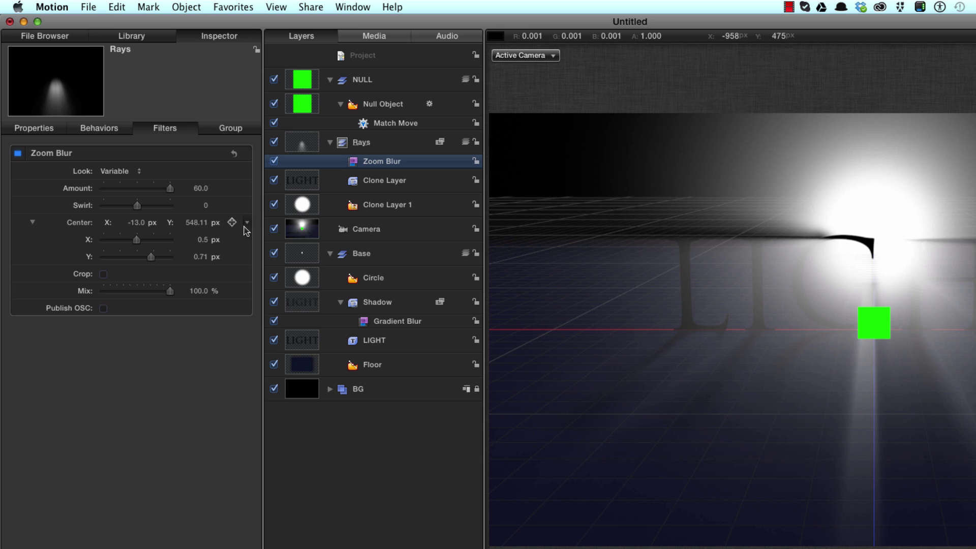
Reset the Rays Zoom Blur Center parameter back to 0, 0 px.
click(246, 224)
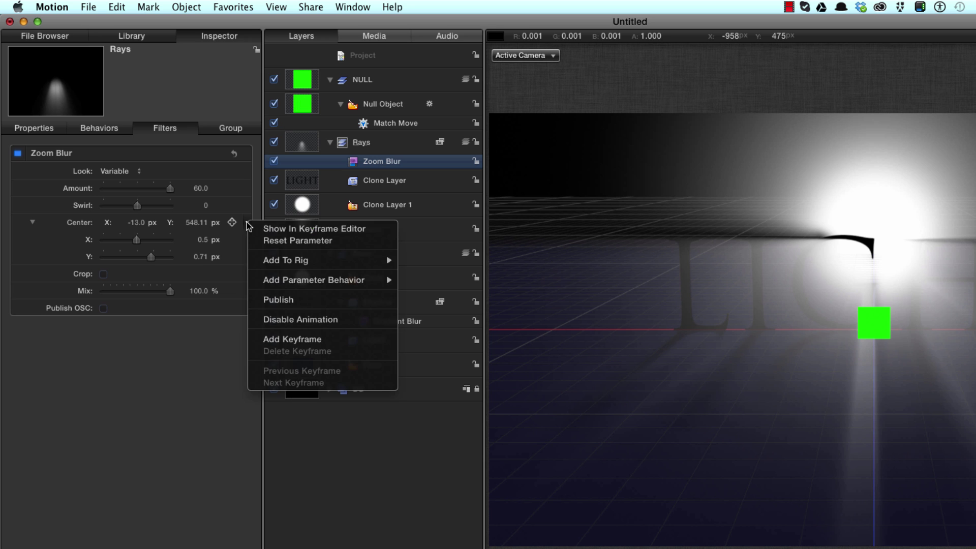
click(300, 241)
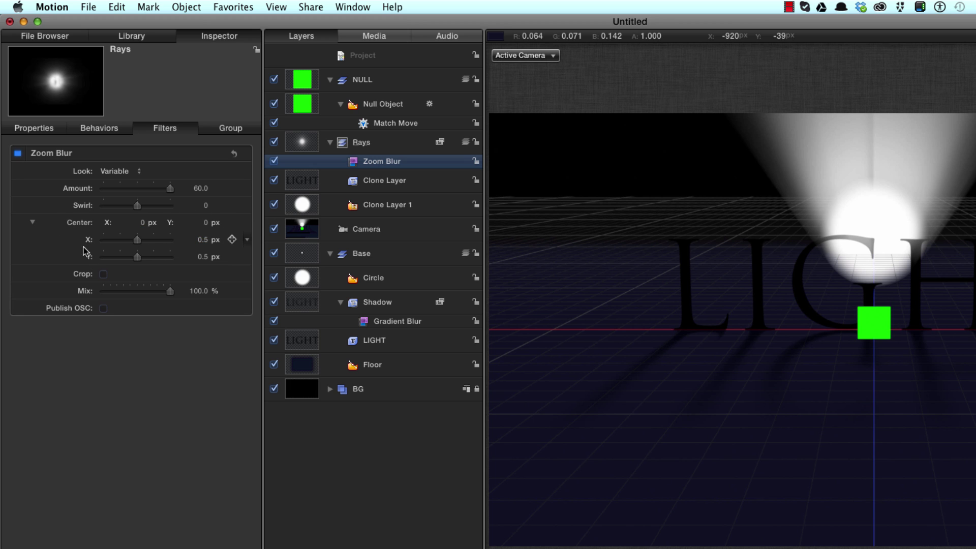
Add a Link behaviour to Zoom Blur Center X, sourced from the Null Object's Position X.
click(67, 241)
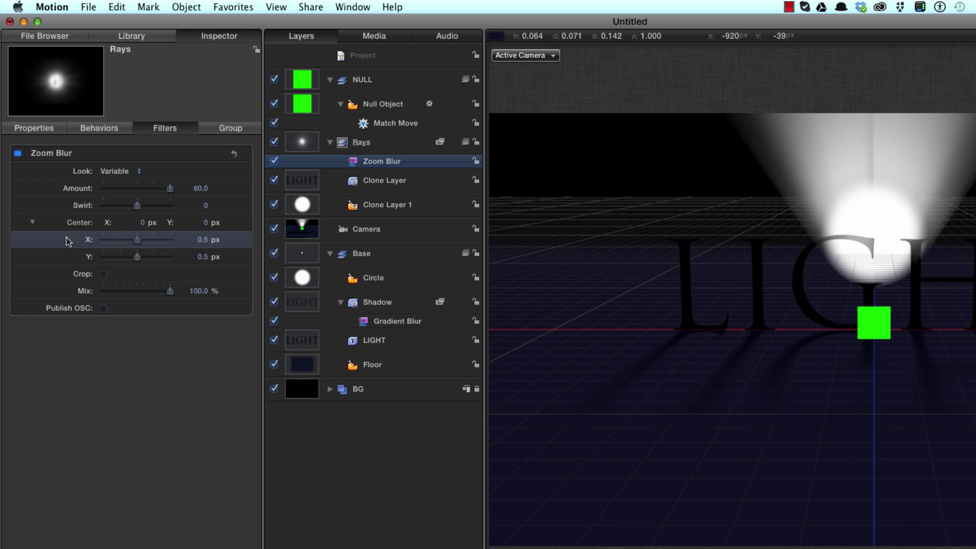
right_click(68, 241)
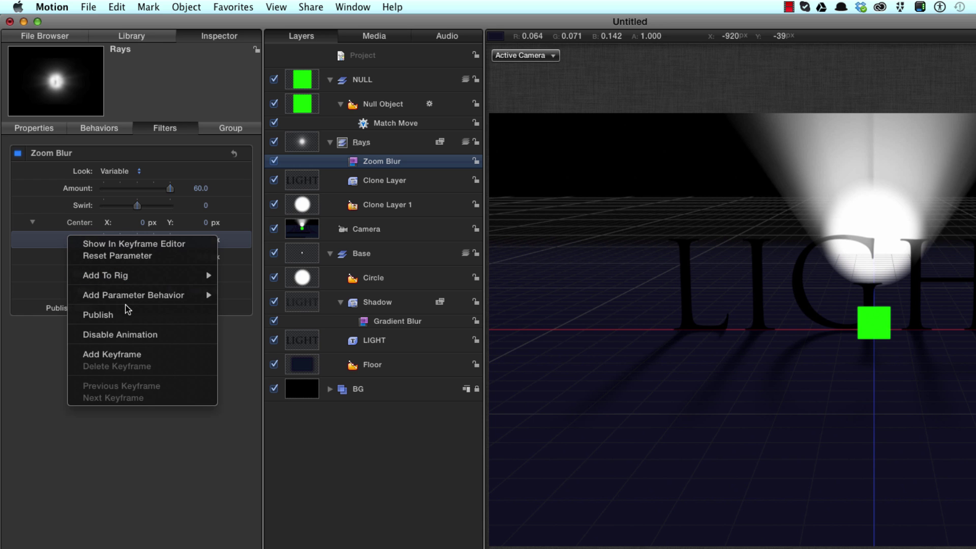
mouse_move(127, 299)
click(242, 343)
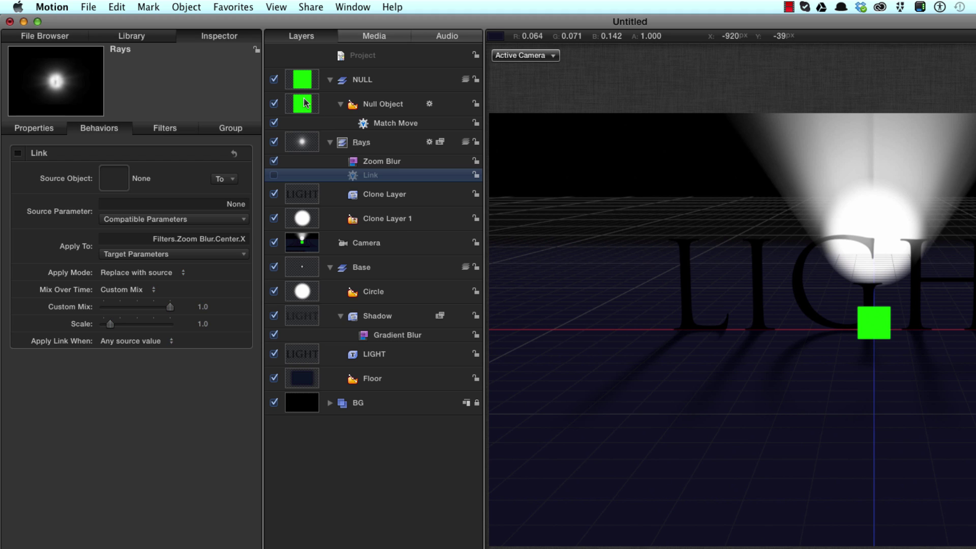
drag(304, 97, 113, 180)
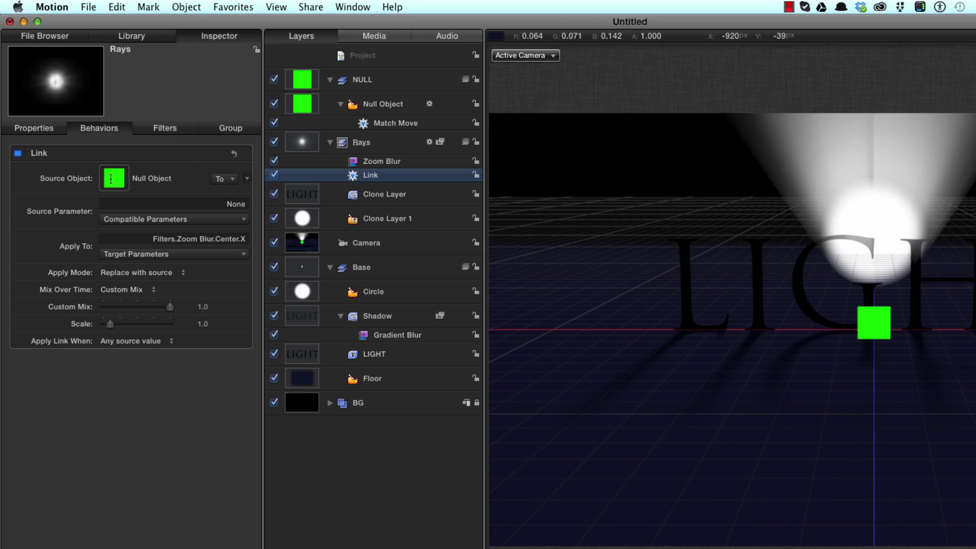
click(158, 221)
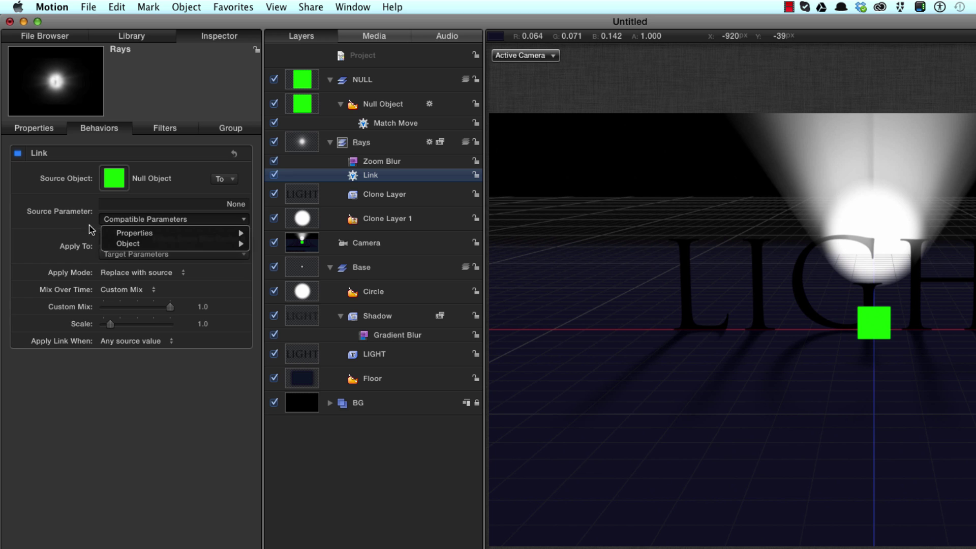
mouse_move(146, 237)
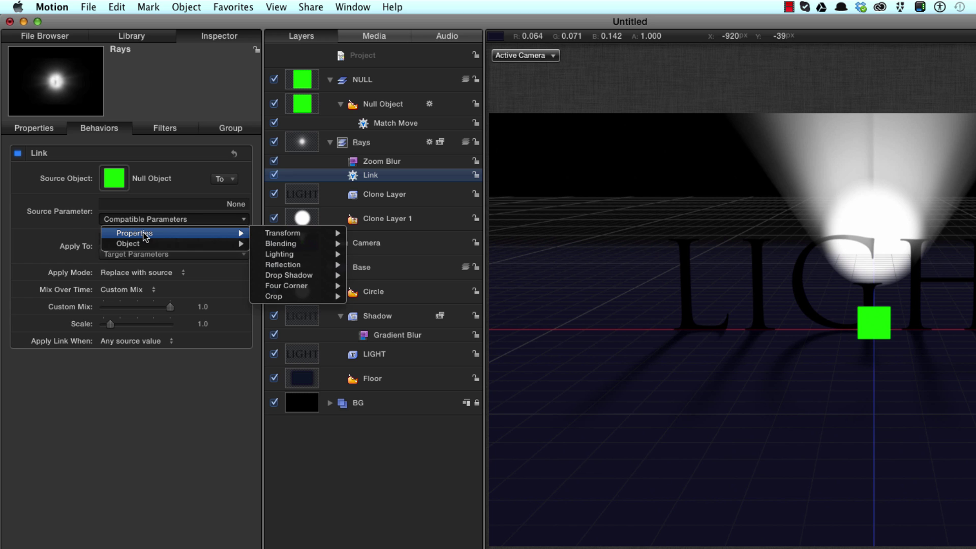
mouse_move(326, 233)
mouse_move(425, 233)
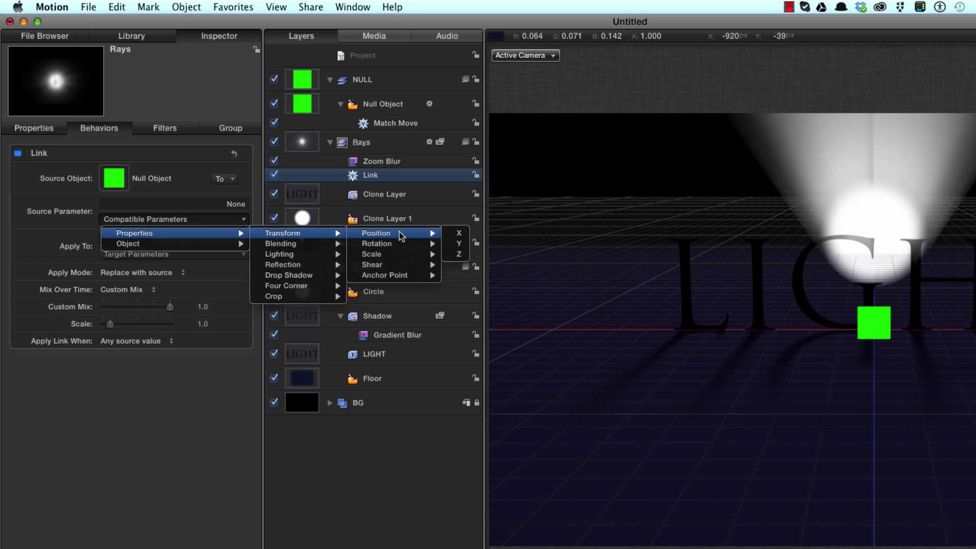
click(459, 233)
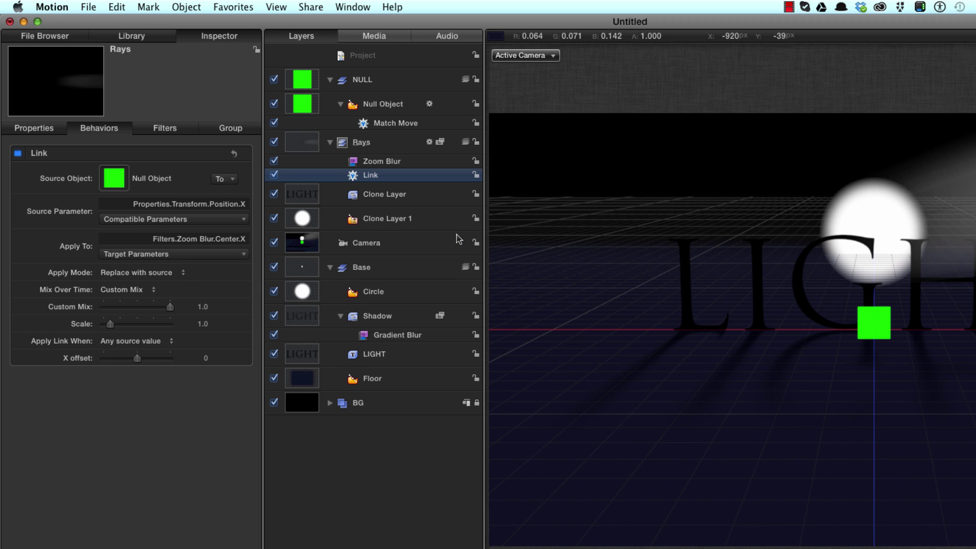
Give the link Scale -0.5 and X offset -1920, and rename it Link X.
click(203, 323)
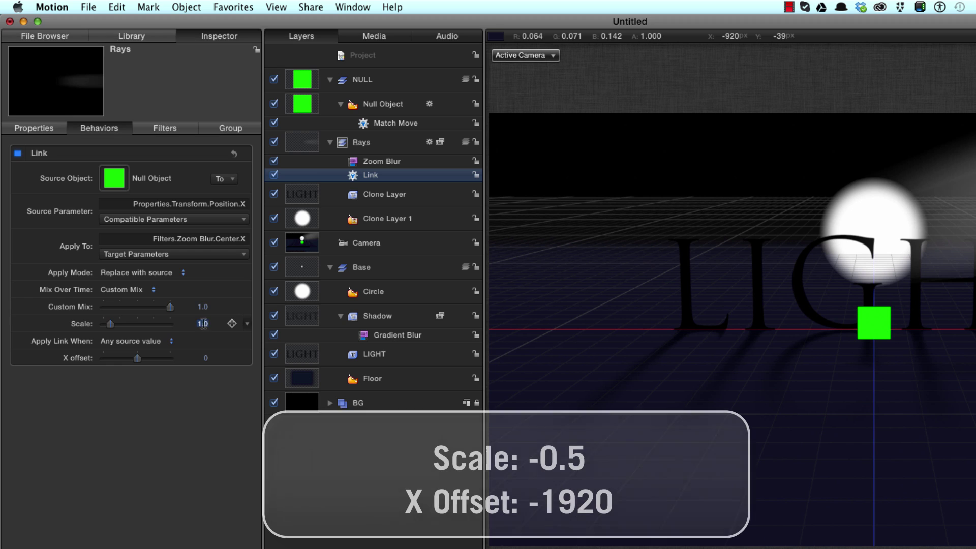
text(-0)
text(.5)
key(Tab)
text(-1920)
key(Return)
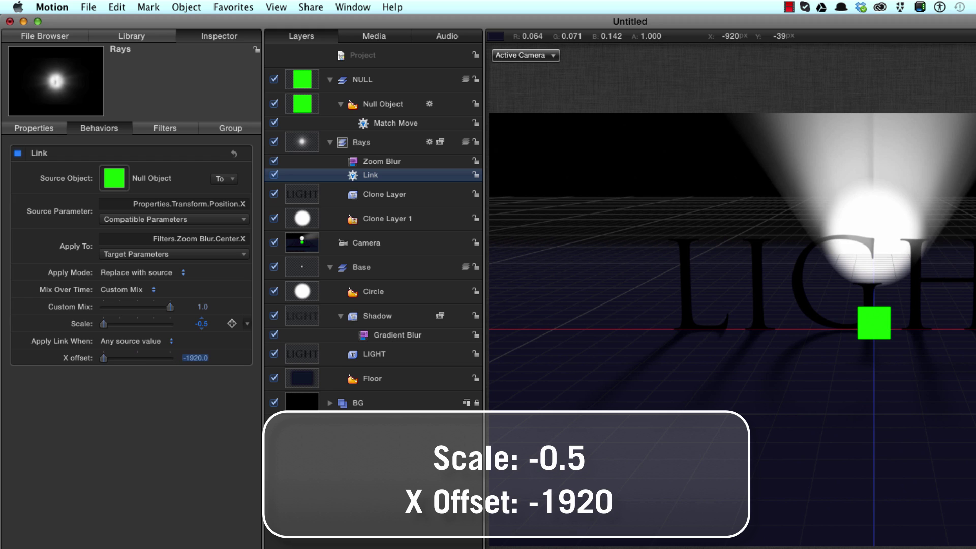
double_click(400, 175)
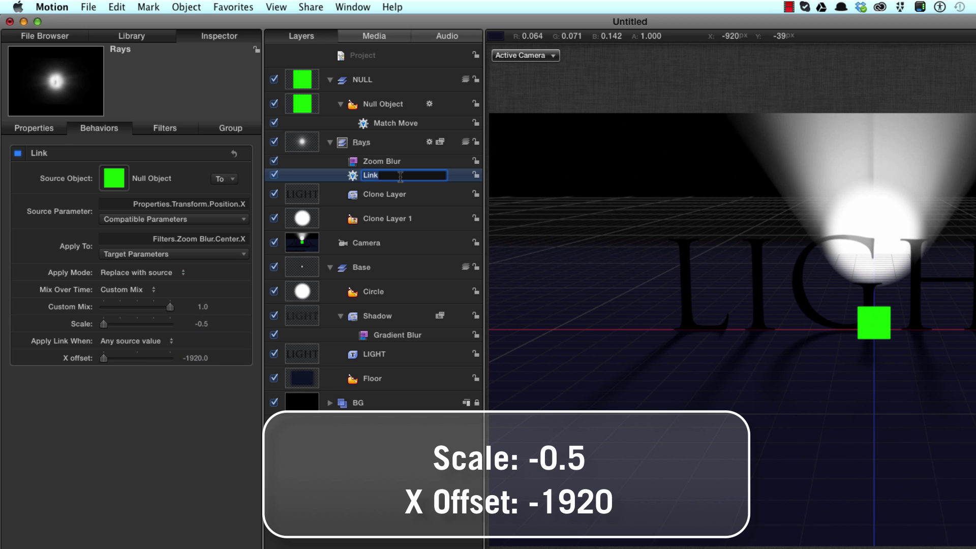
text(X)
key(Return)
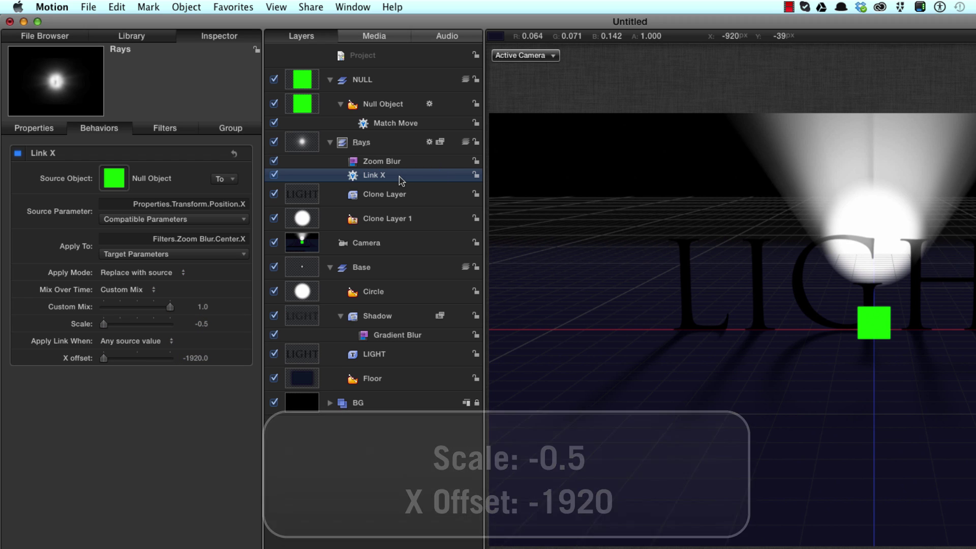
key(F3)
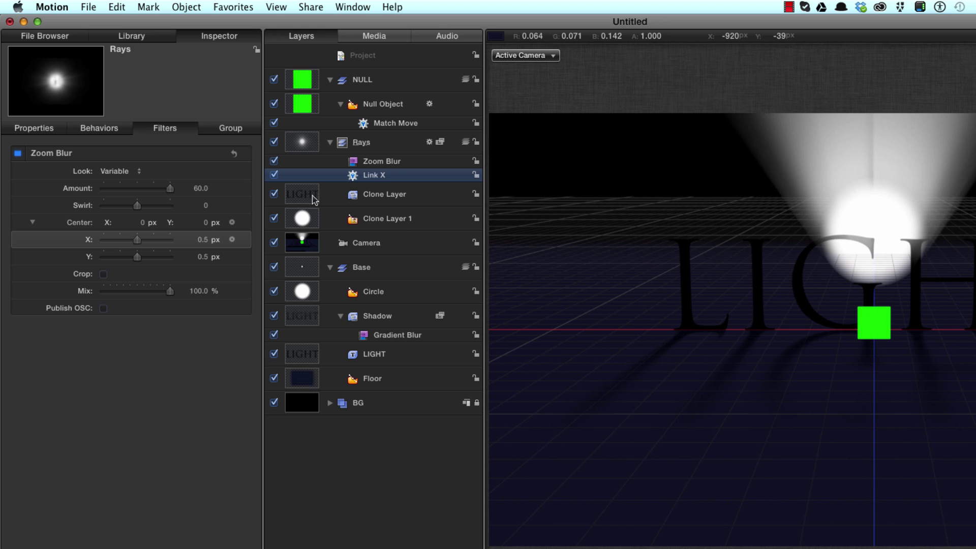
Add a Link behaviour to Zoom Blur Center Y, sourced from the Null Object's Position Y.
click(71, 260)
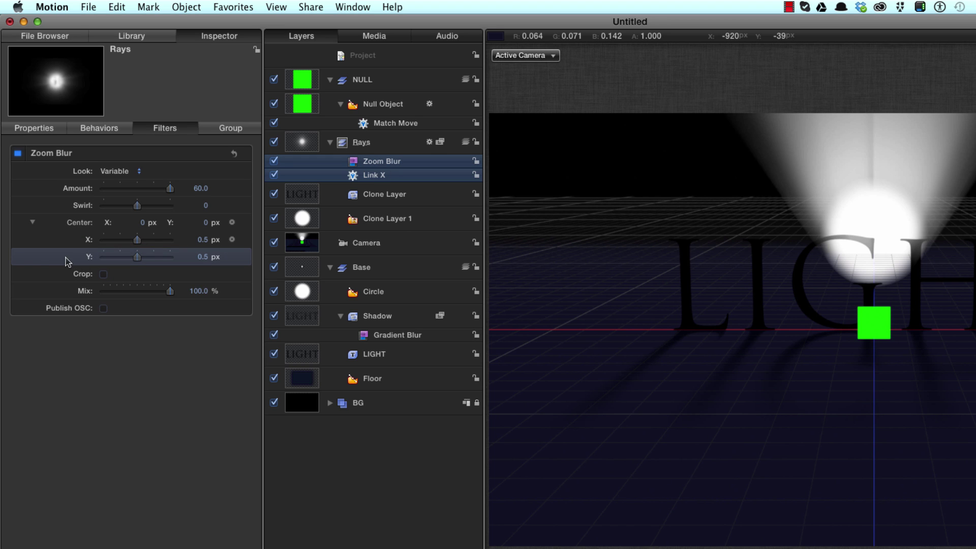
right_click(44, 255)
mouse_move(84, 317)
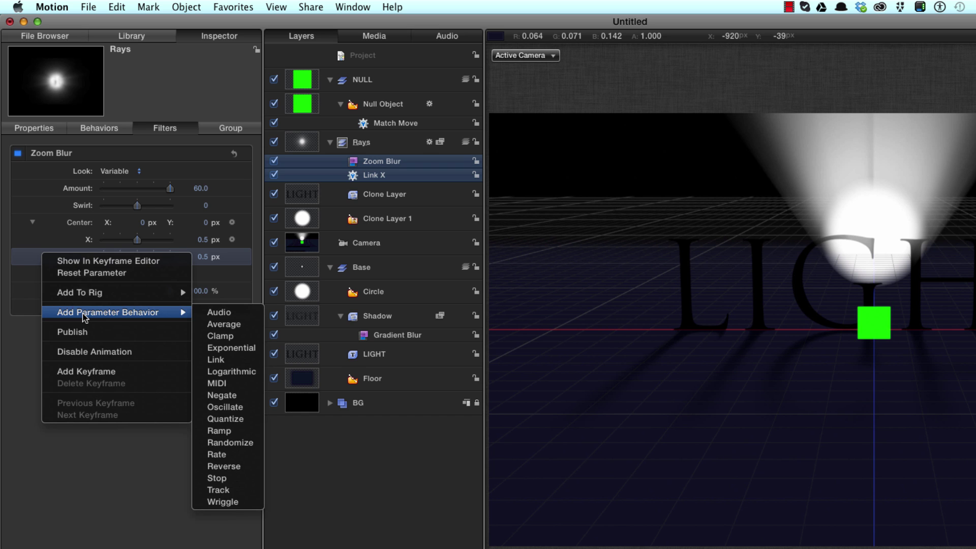
click(249, 359)
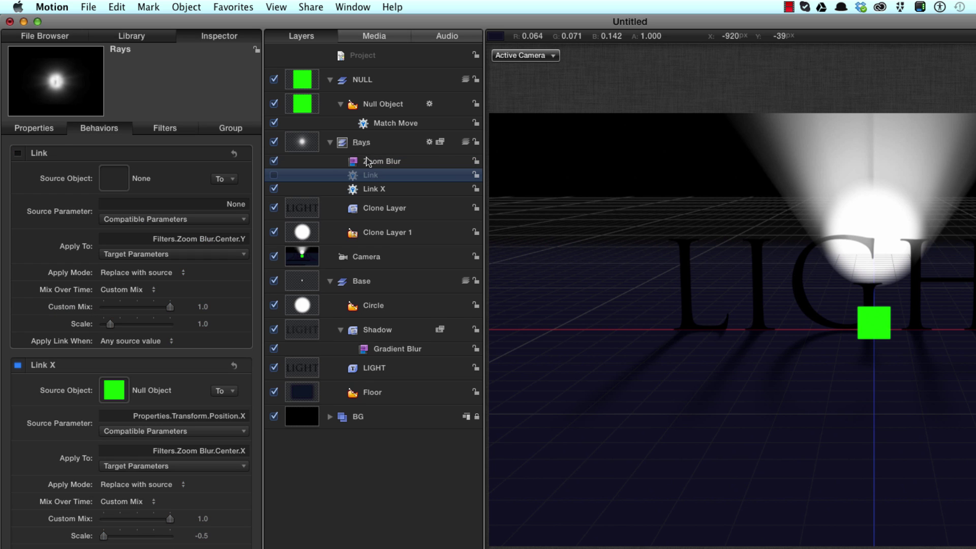
drag(307, 106, 109, 177)
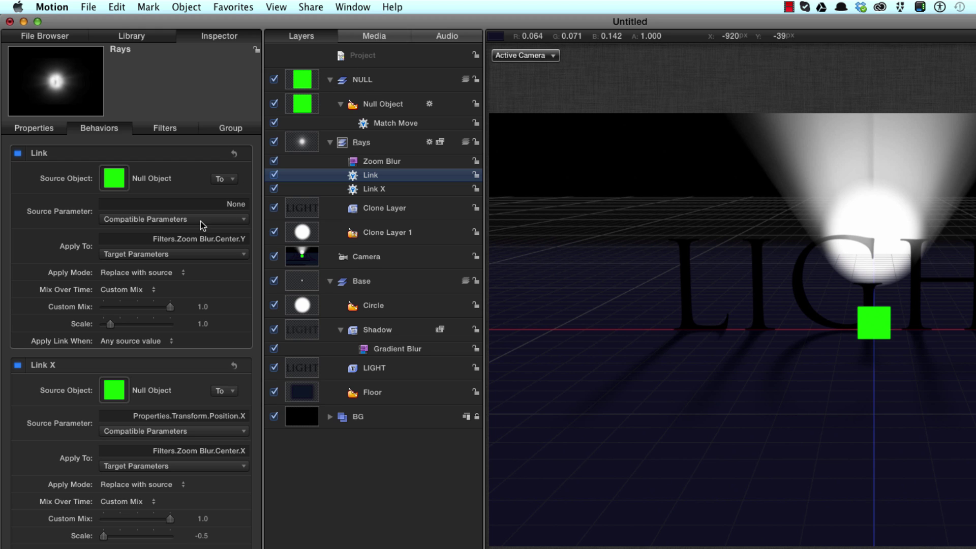
click(119, 220)
mouse_move(120, 230)
mouse_move(279, 234)
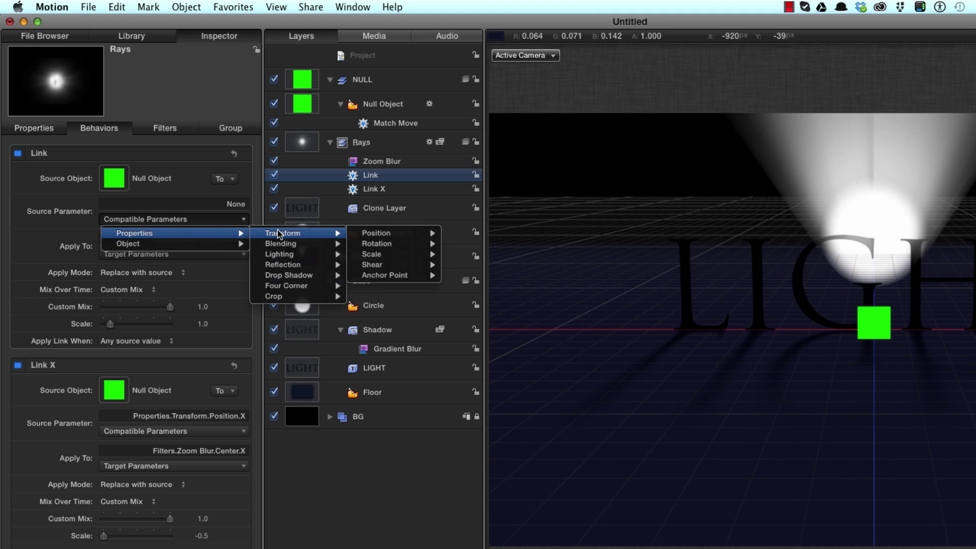
click(450, 245)
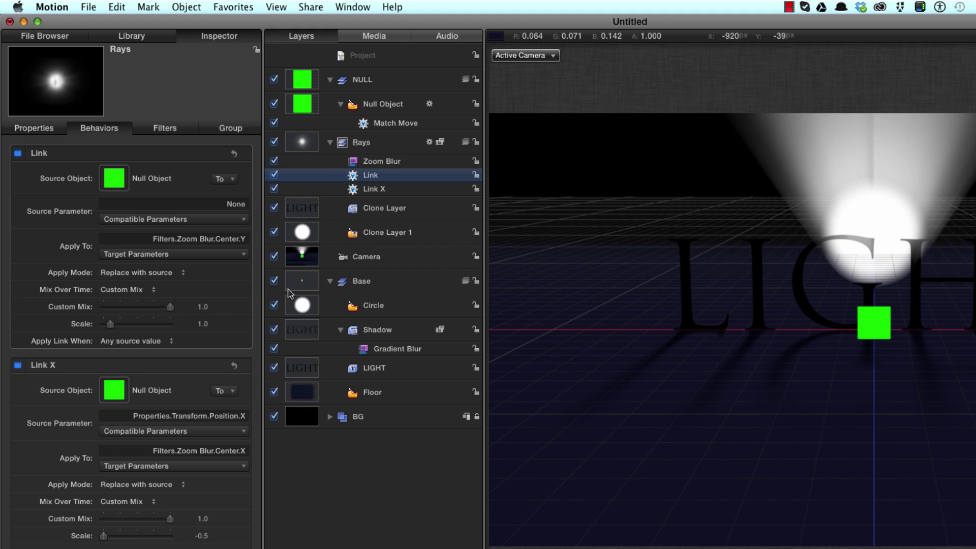
Set the Y link's Scale to -0.5 and its Y offset to -1080.
click(206, 324)
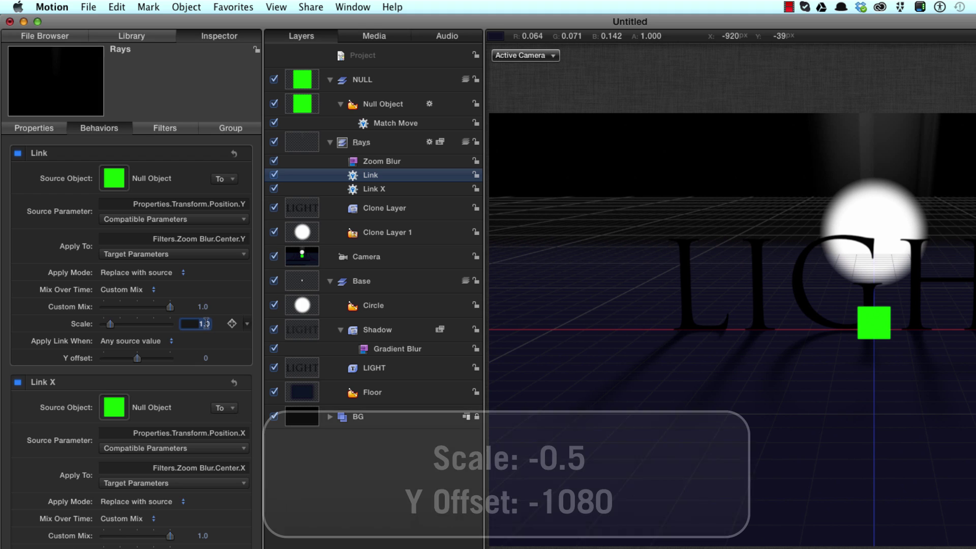
text(-0.5)
key(Return)
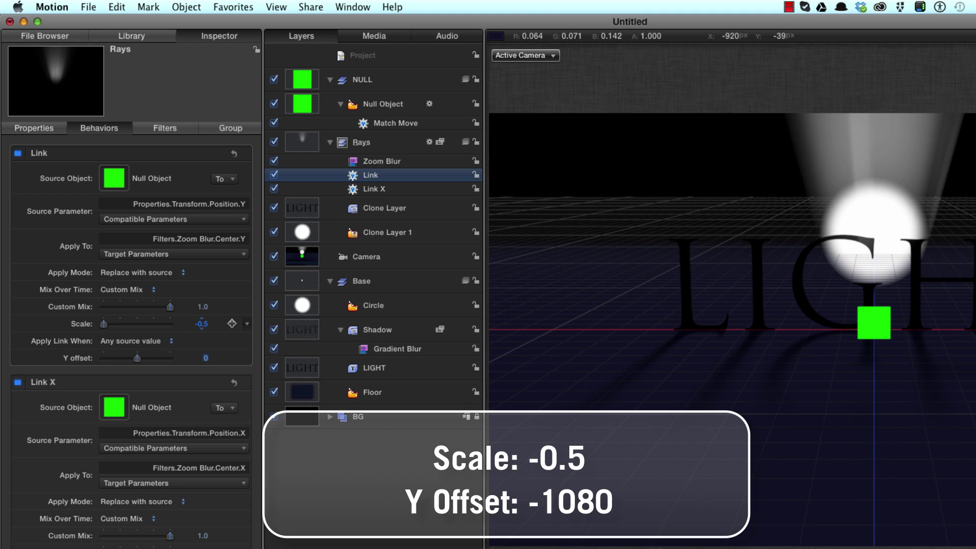
click(205, 358)
key(Return)
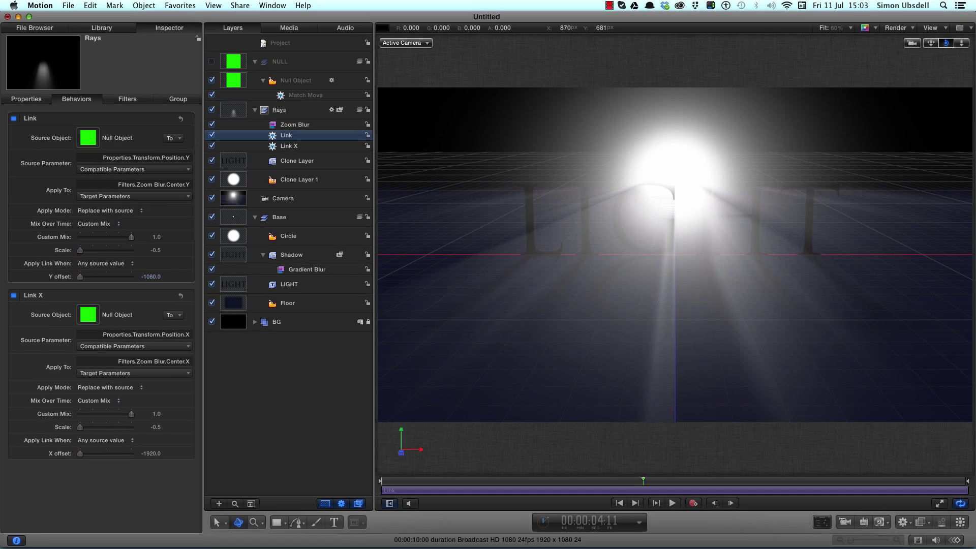
Uncheck the NULL group in the Layers list to hide the green square.
click(274, 81)
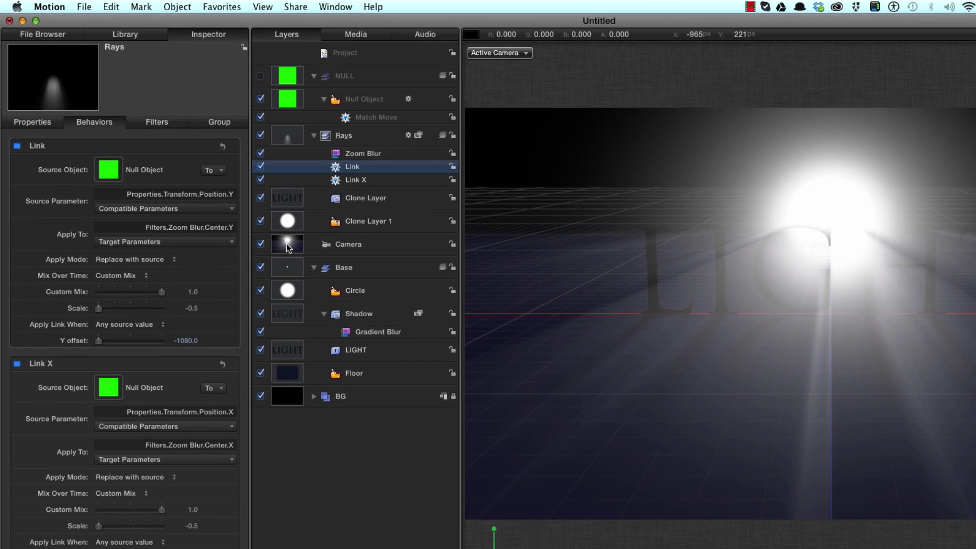
Apply the Sweep camera behaviour from the Library to the Camera layer.
click(269, 229)
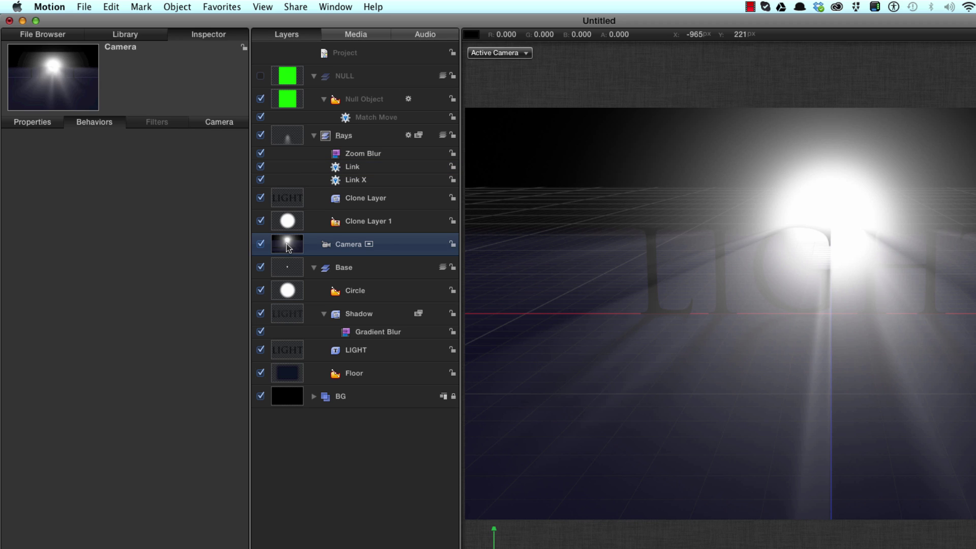
key(super+2)
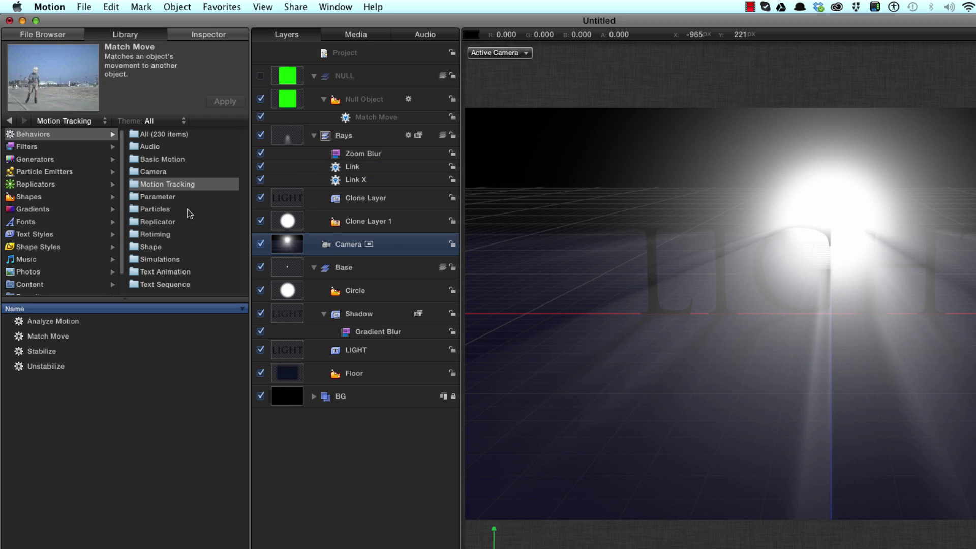
click(153, 173)
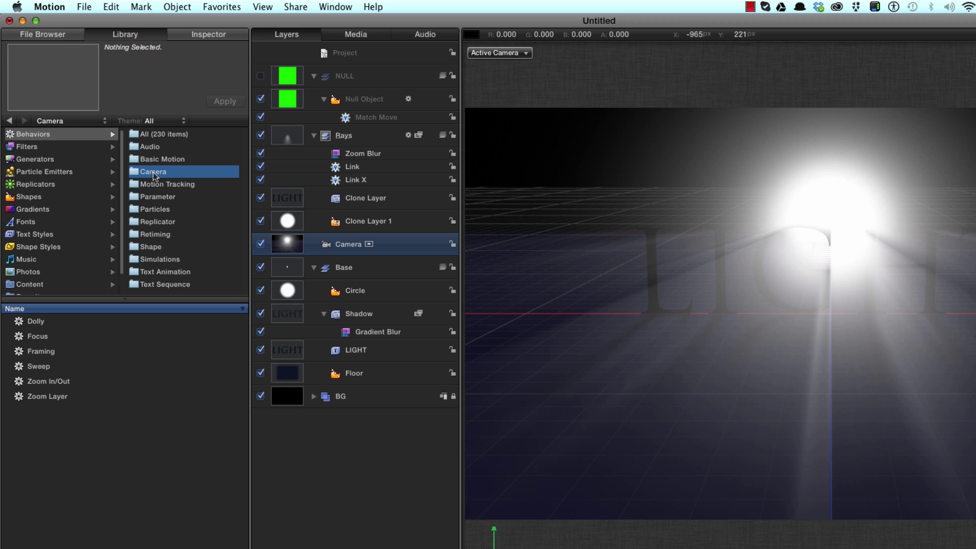
click(45, 367)
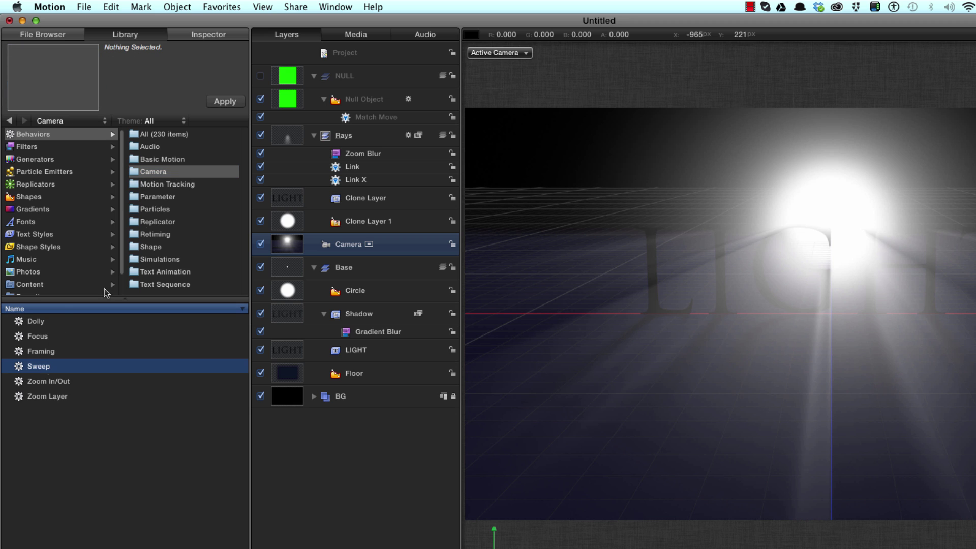
click(224, 102)
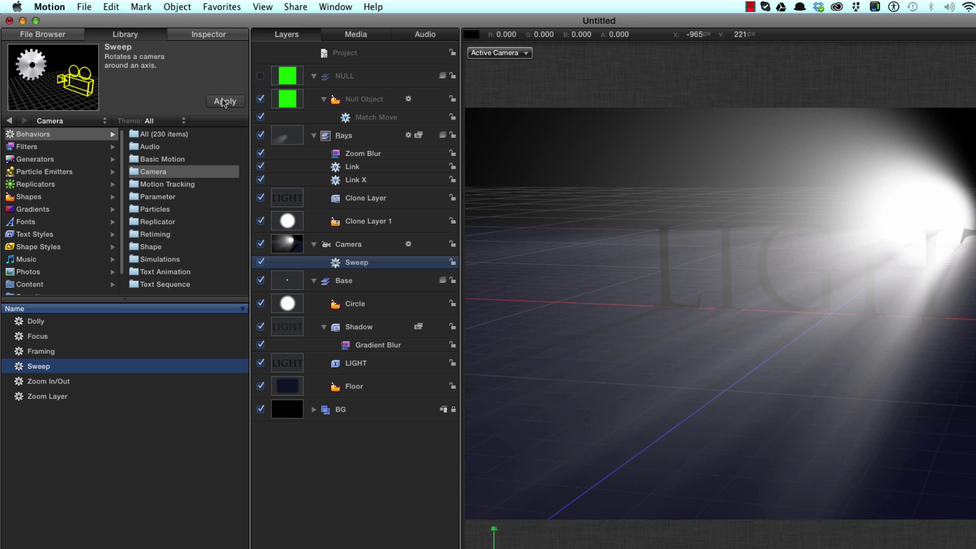
Set the Sweep start to -15° and end to 15°, then play from the beginning.
key(super+3)
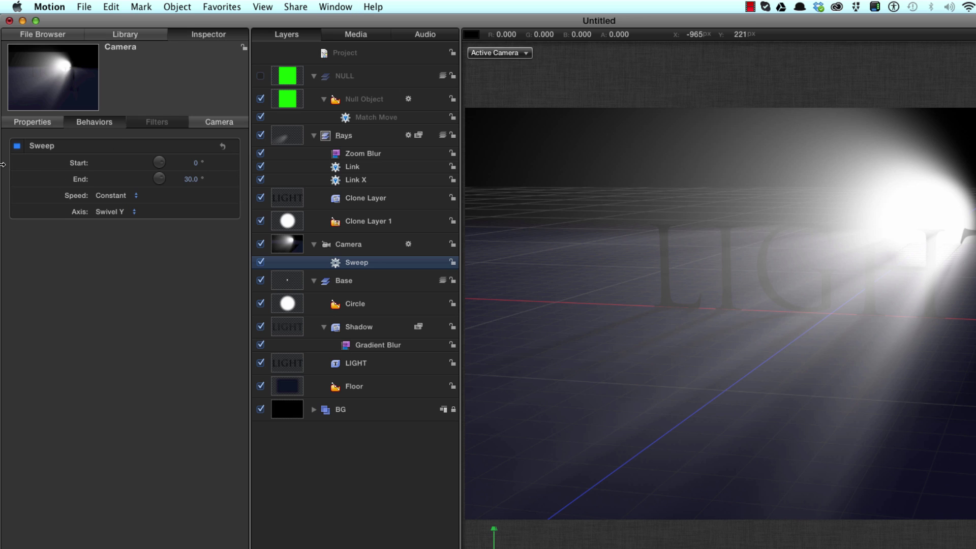
click(197, 163)
text(-15)
key(Tab)
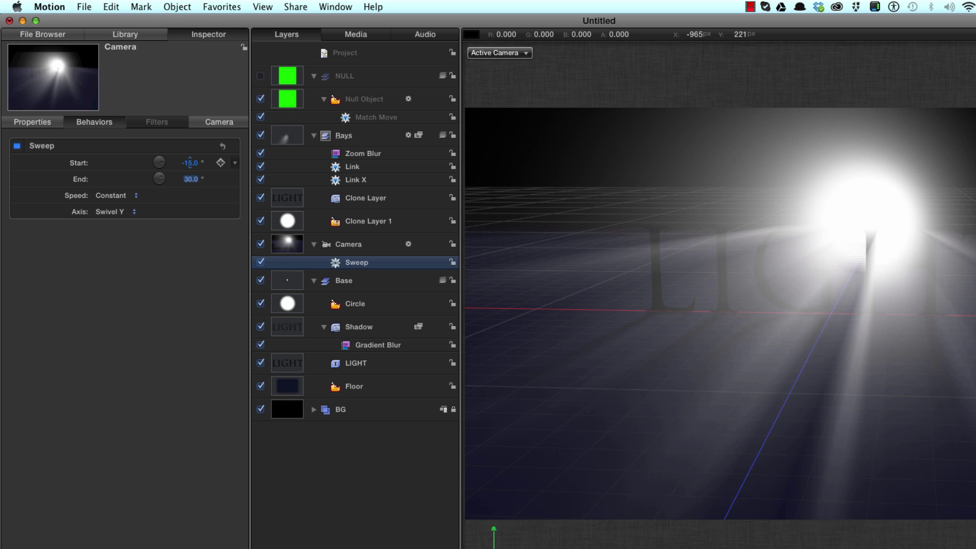
text(15)
key(Return)
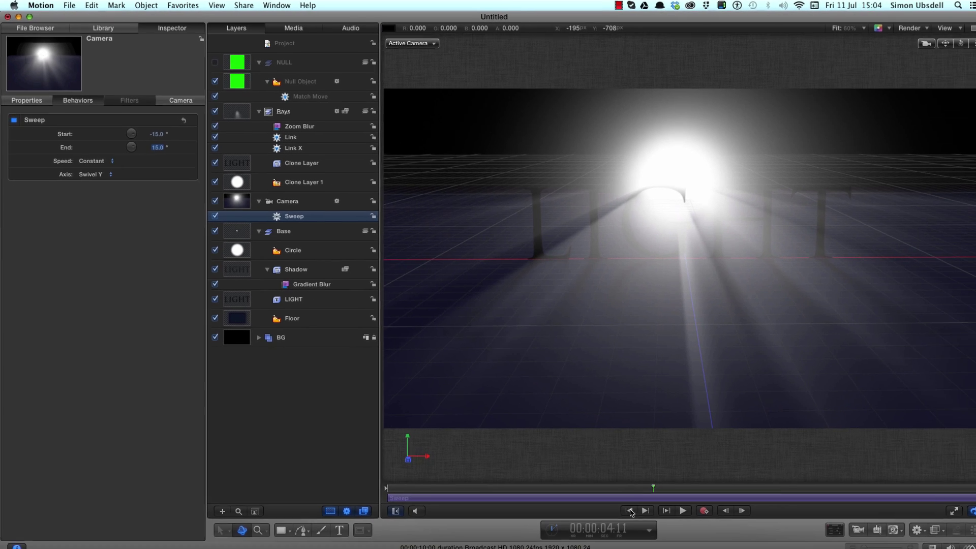
click(631, 511)
click(683, 510)
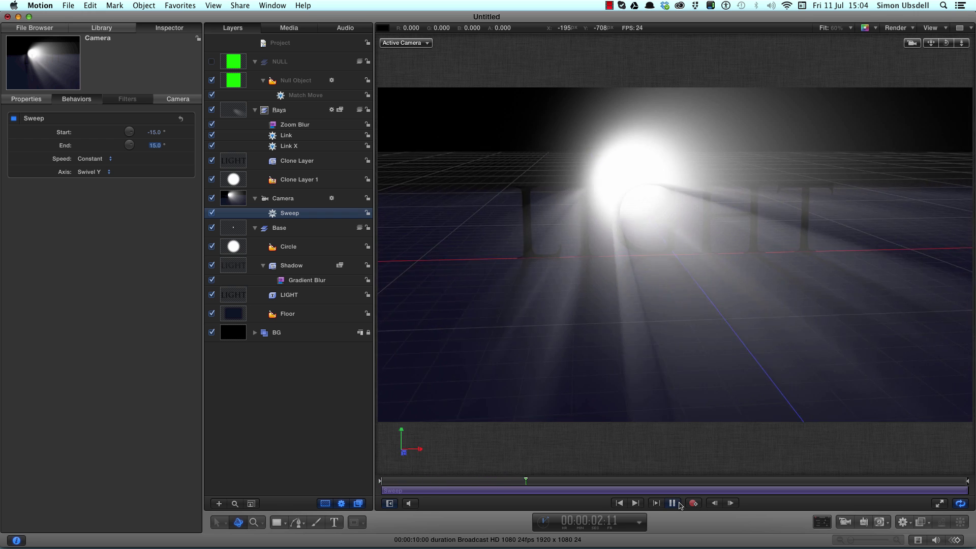
Pause playback, hide the 3D grid and axis overlays, and park the playhead at 04:13.
click(679, 504)
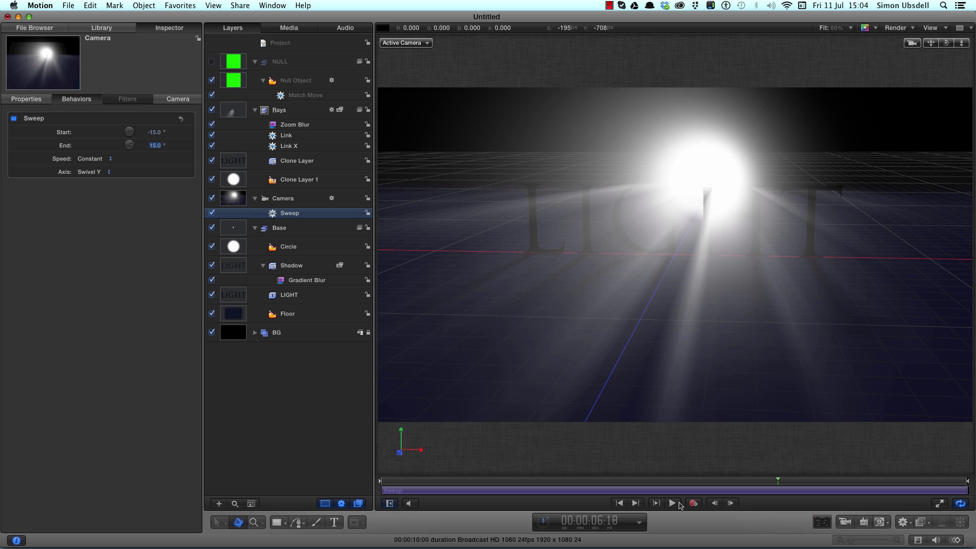
key(super+slash)
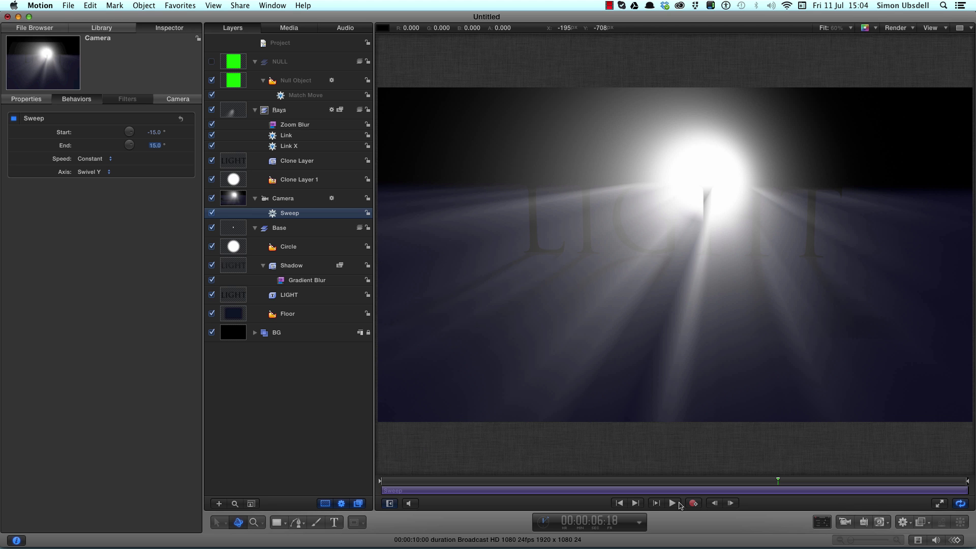
click(612, 482)
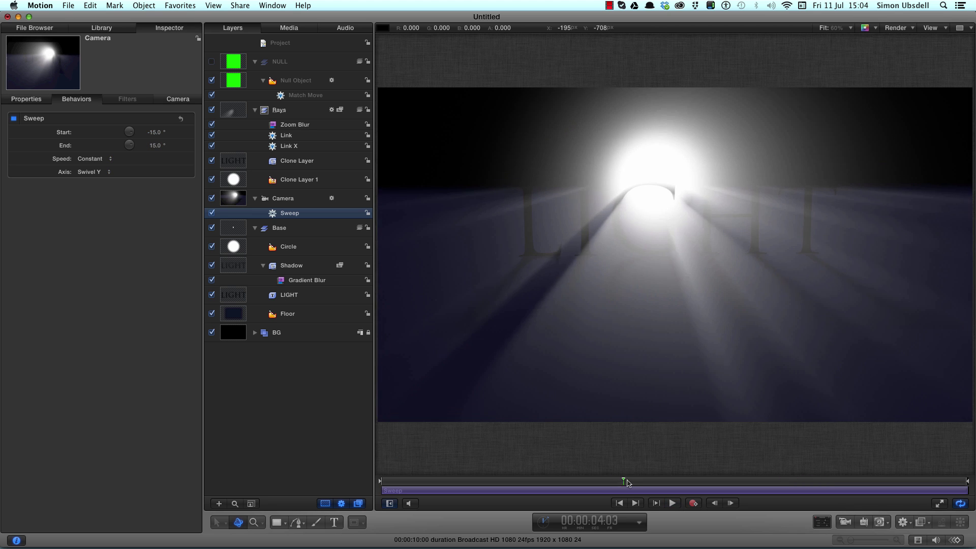
key(space)
click(648, 482)
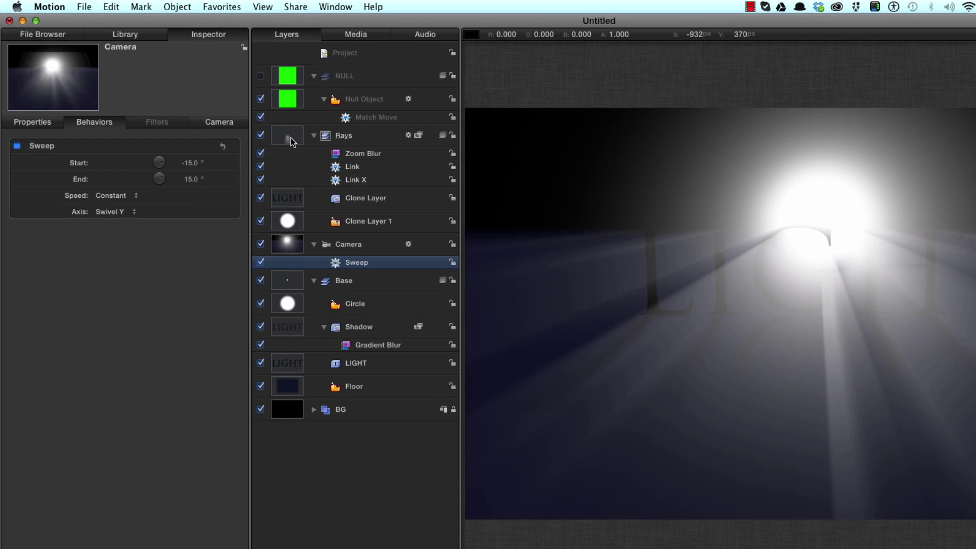
Add a Color Correction Levels filter to the Rays layer.
click(236, 112)
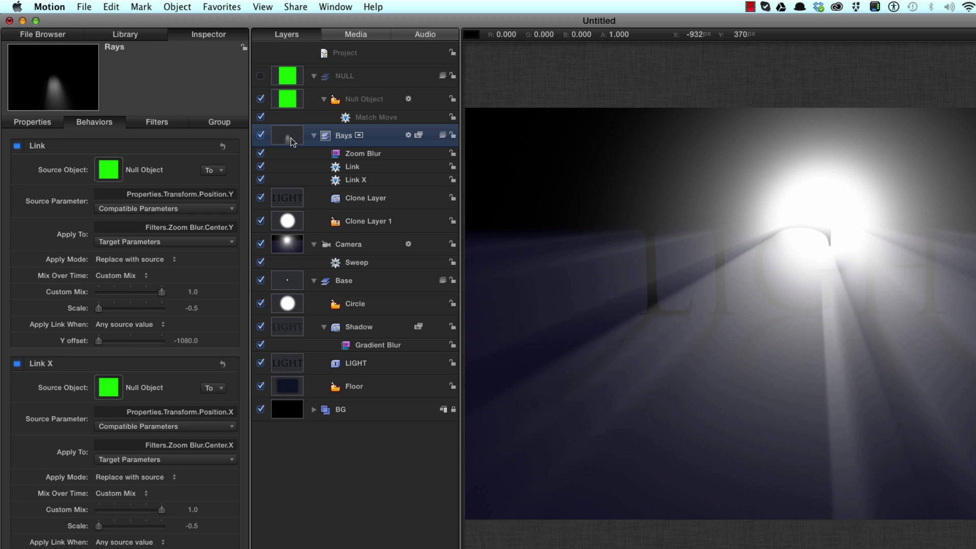
key(super+2)
click(12, 149)
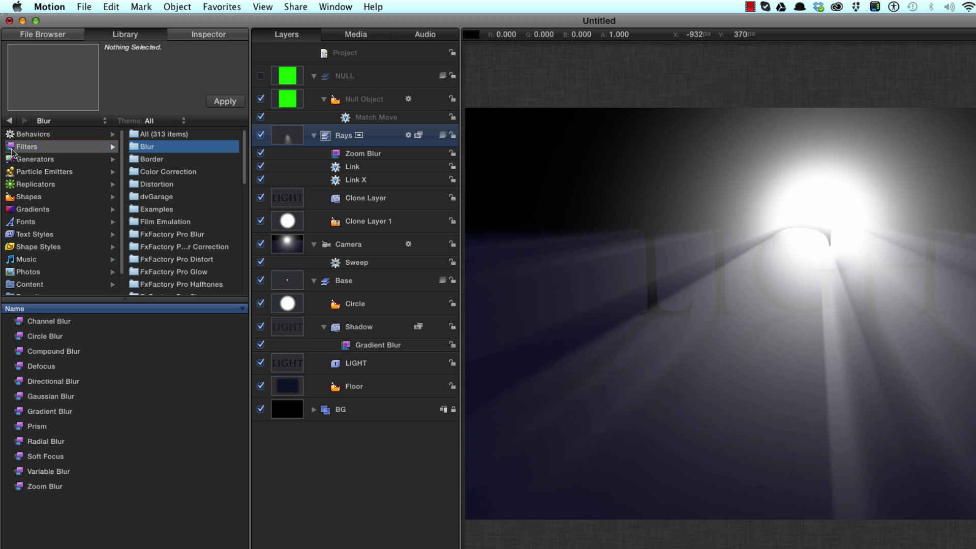
click(172, 173)
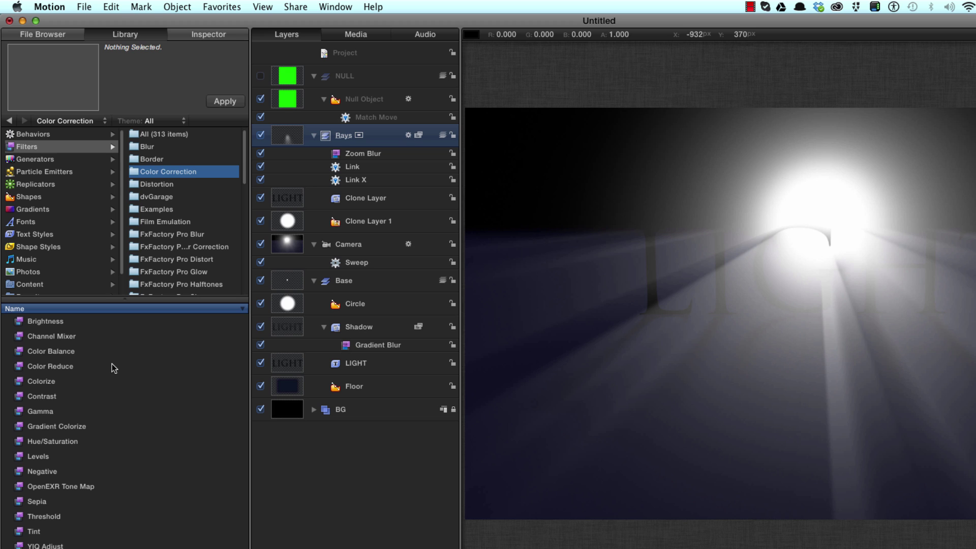
click(18, 458)
drag(18, 458, 365, 153)
Set Levels to the Alpha channel with gamma 0.40, toggling the filter to compare.
key(super+3)
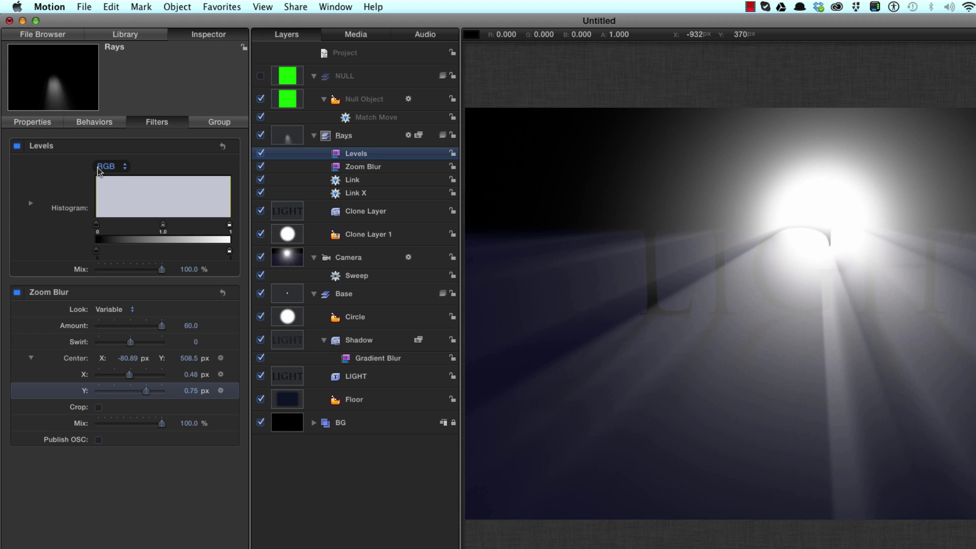
click(106, 166)
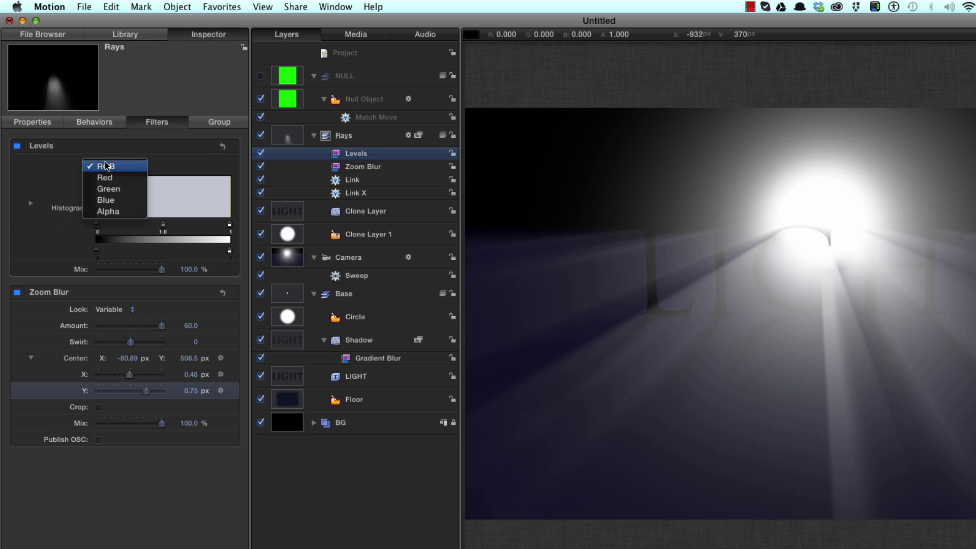
click(108, 215)
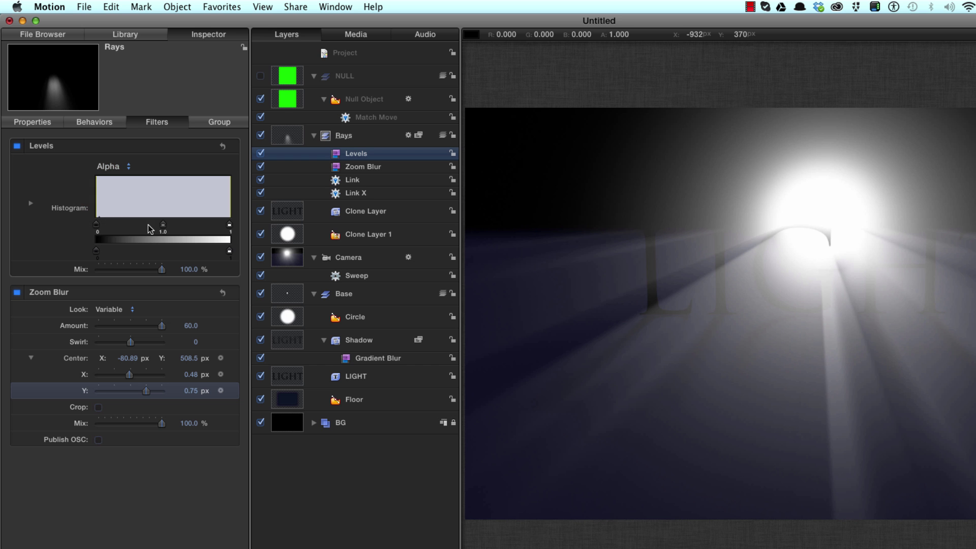
drag(157, 227, 197, 230)
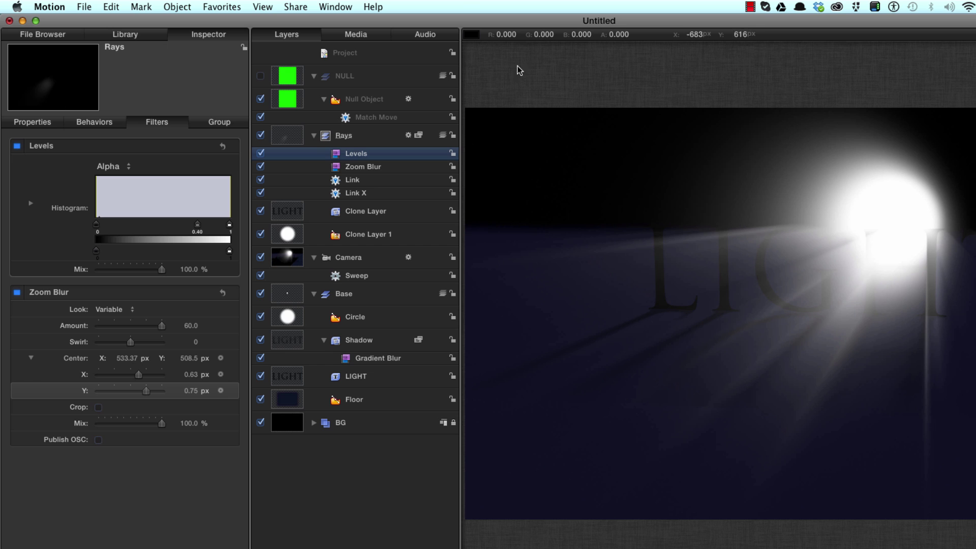
click(261, 154)
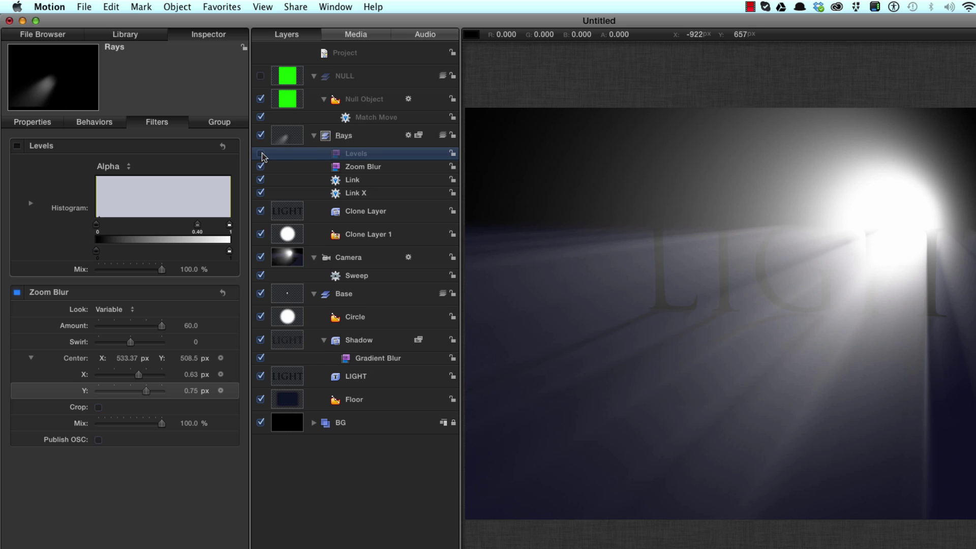
click(261, 153)
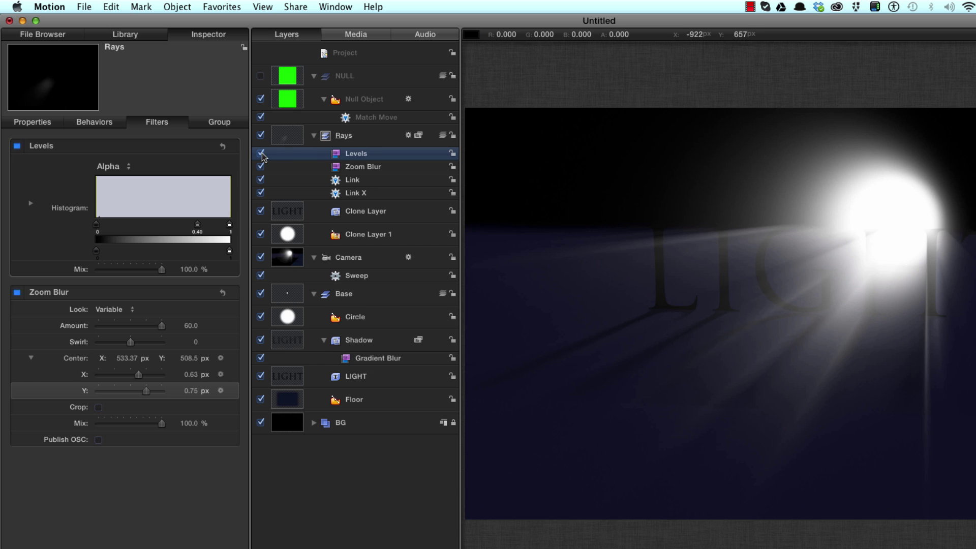
Switch Levels to the Blue channel, lower its white input to 0.82, and scrub to check.
click(124, 166)
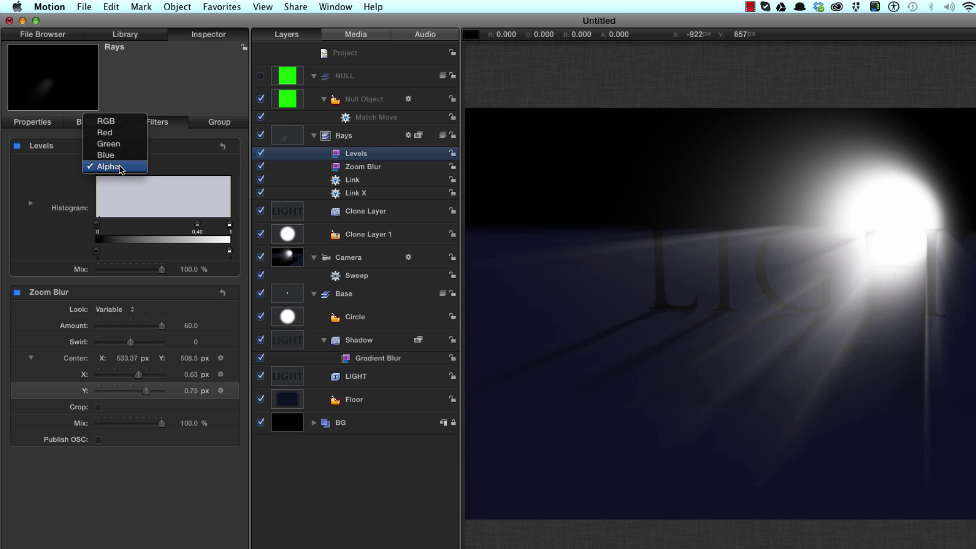
click(119, 156)
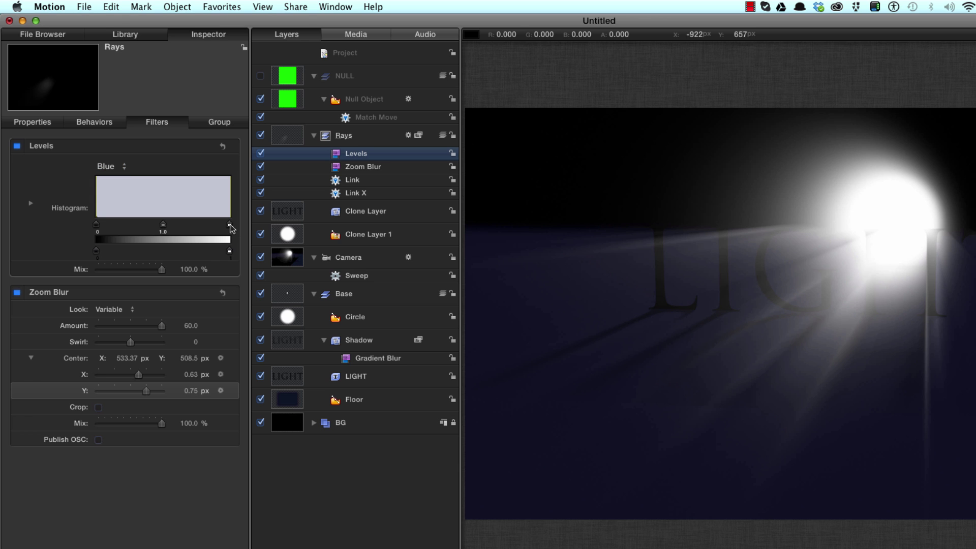
drag(232, 229, 207, 229)
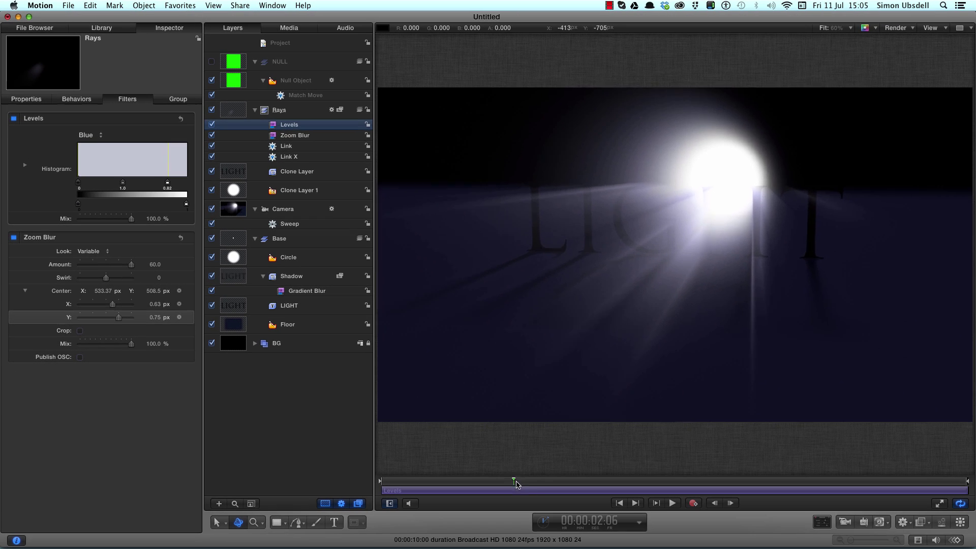
drag(573, 529, 971, 533)
drag(881, 504, 717, 491)
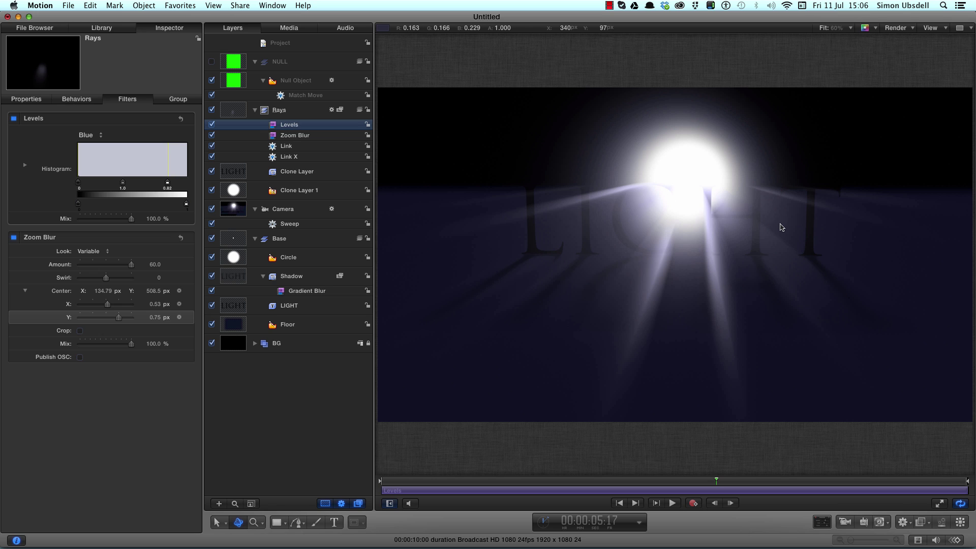
Add a point light with 750% intensity, falloff start 1000 and 2% falloff.
key(super+shift+l)
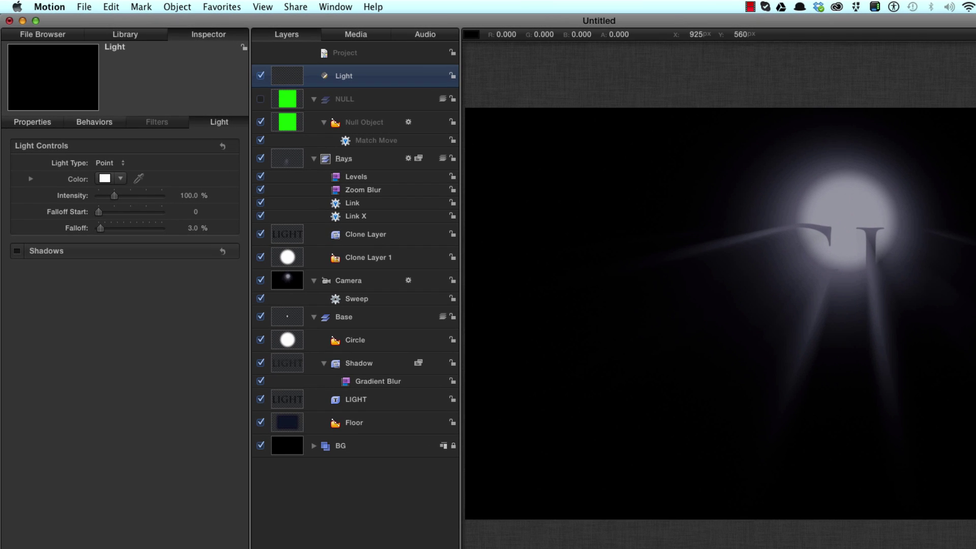
click(187, 196)
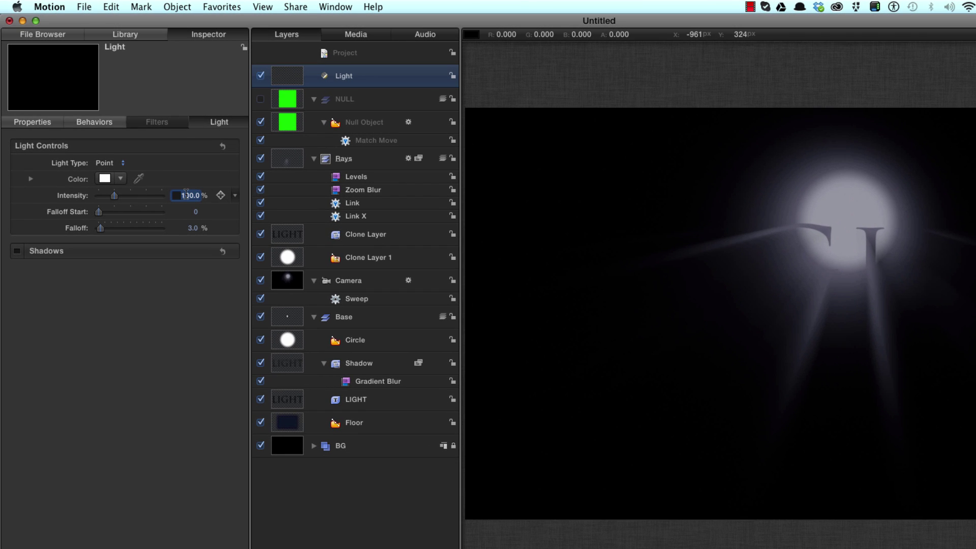
text(750)
key(Return)
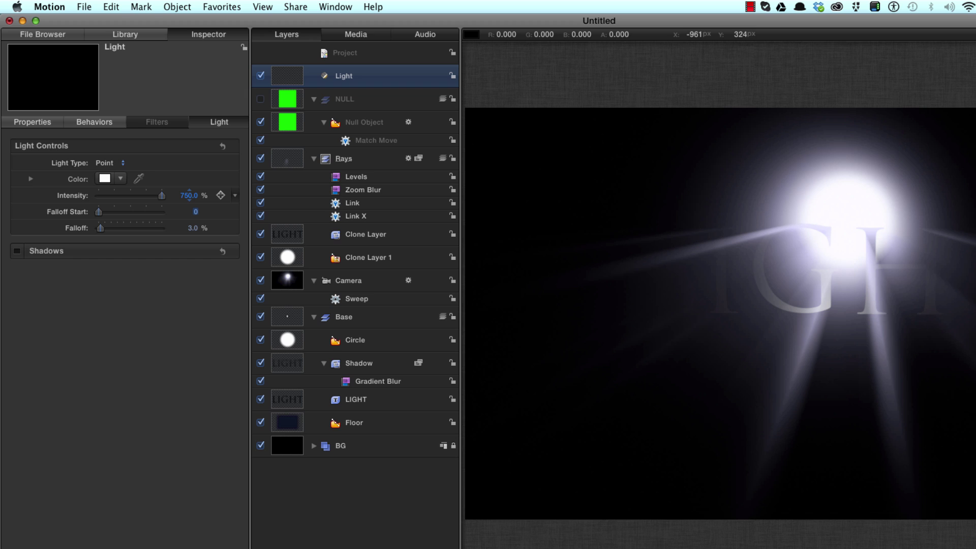
click(195, 212)
text(1000)
key(Return)
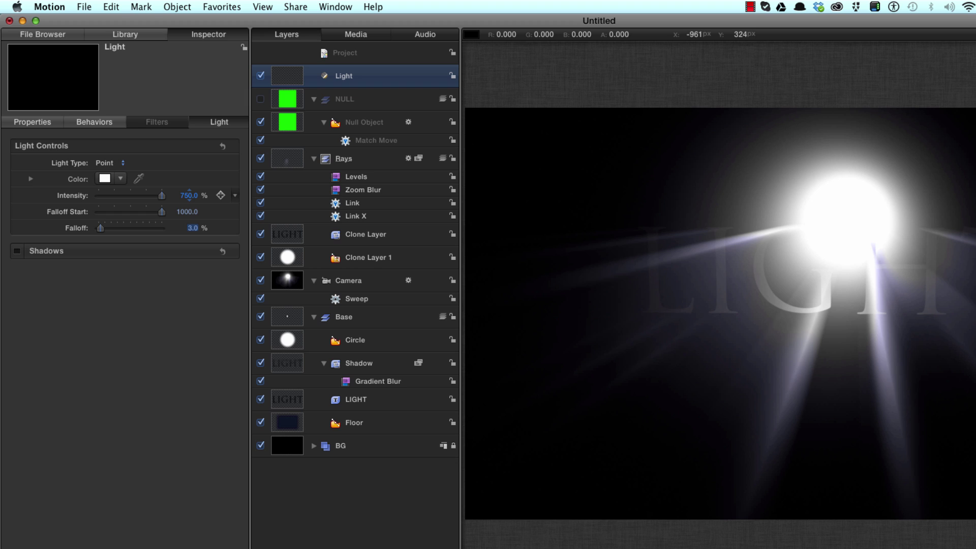
drag(193, 228, 188, 228)
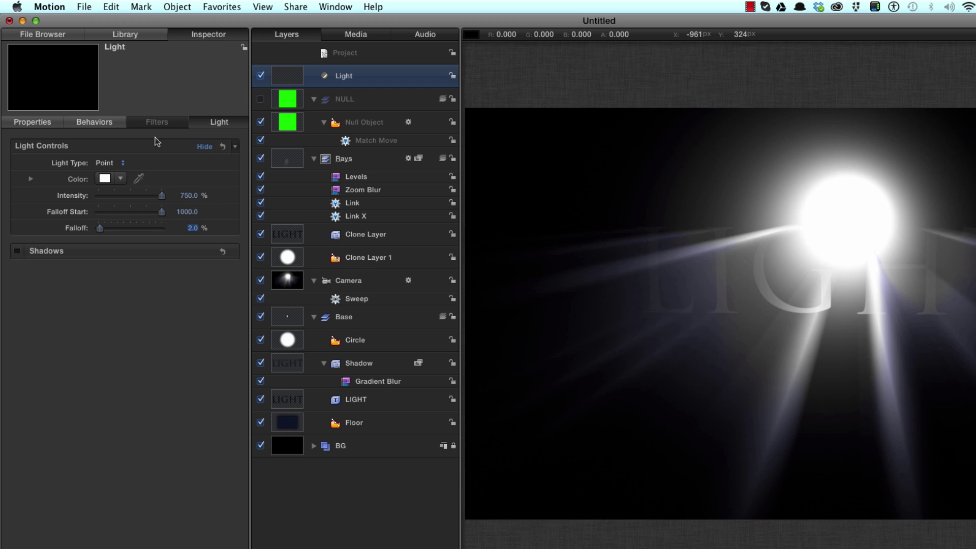
Position the light at Y 750 px and Z -2000 px.
key(F1)
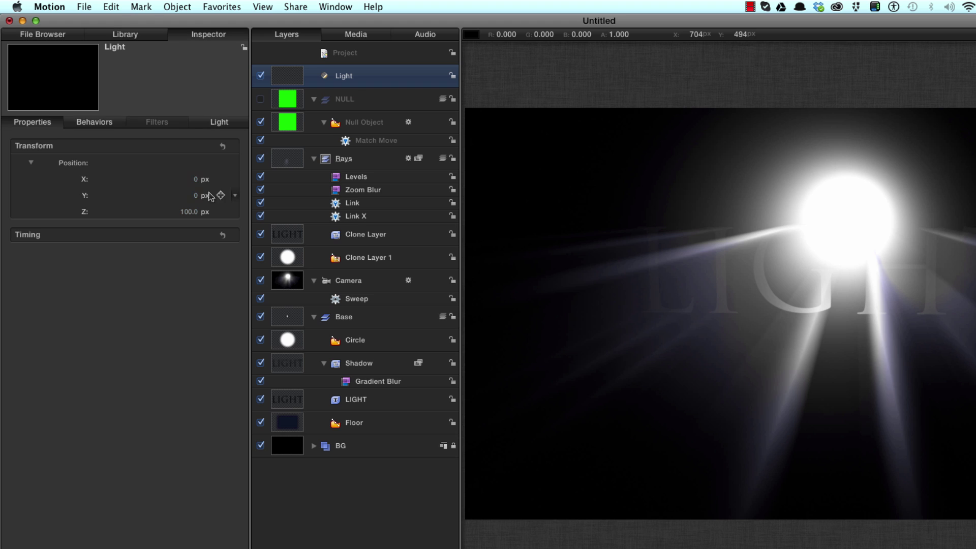
click(197, 195)
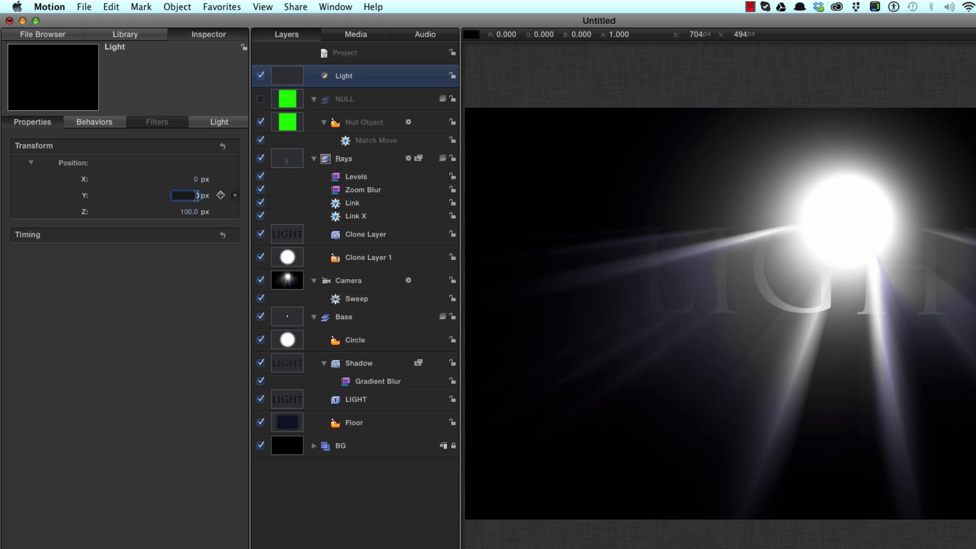
key(Return)
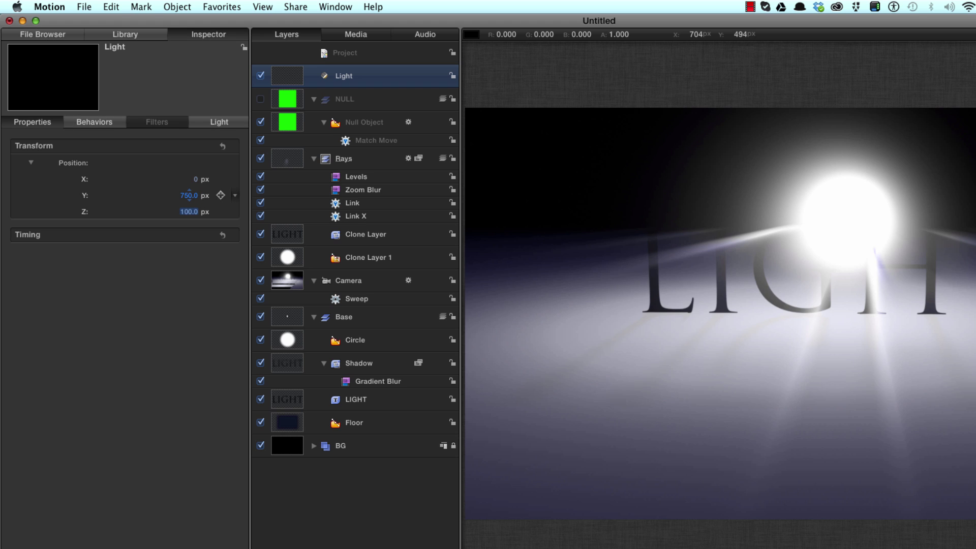
text(-2)
key(Return)
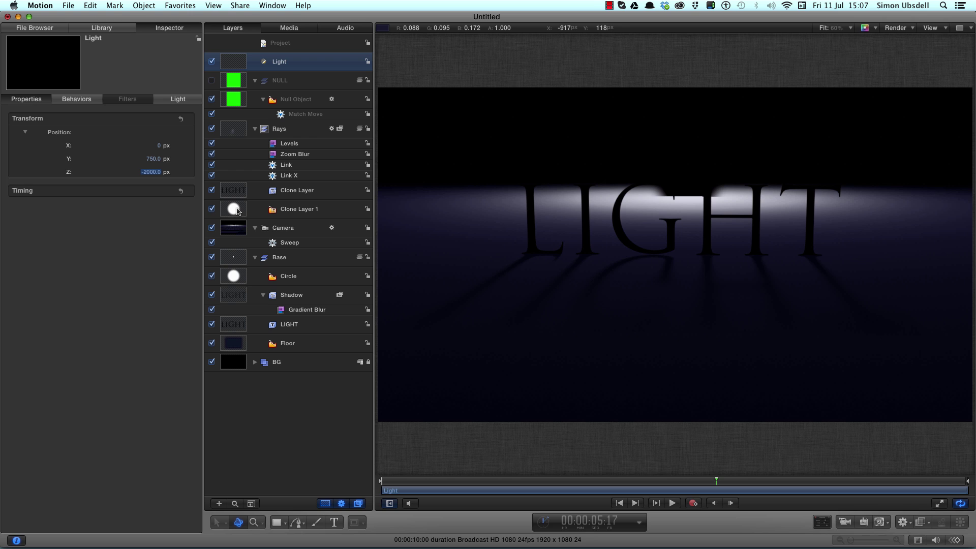
Set lighting Shading to Off for Clone Layer 1 and the Circle layer.
click(238, 211)
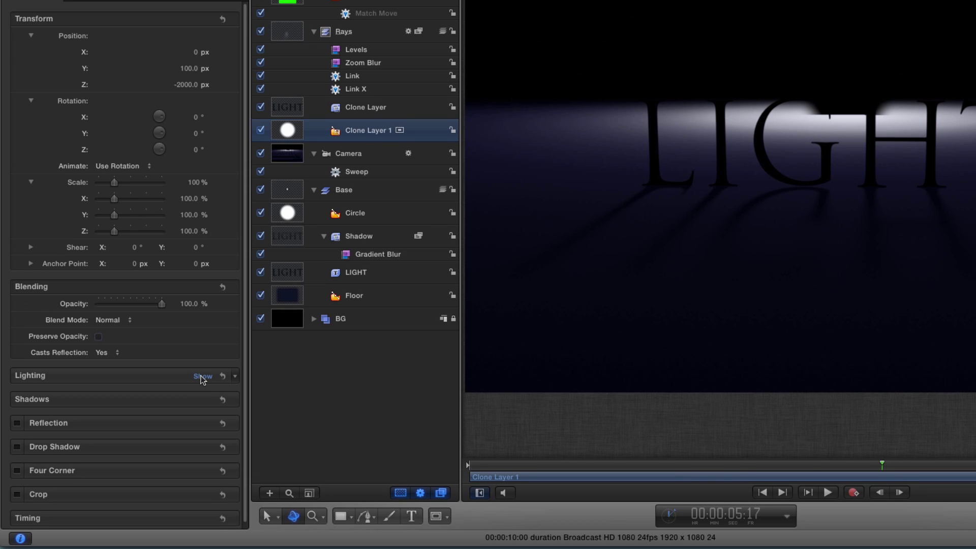
click(202, 378)
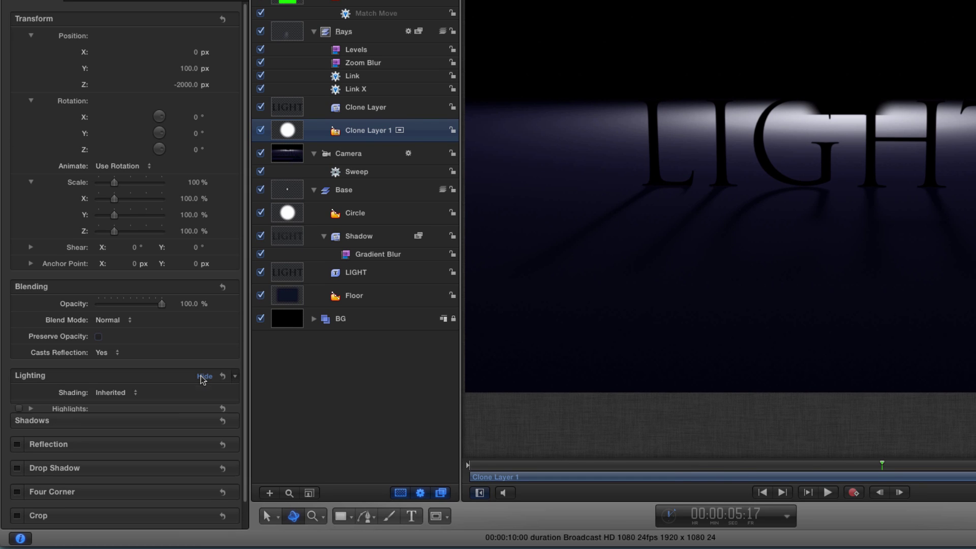
click(113, 396)
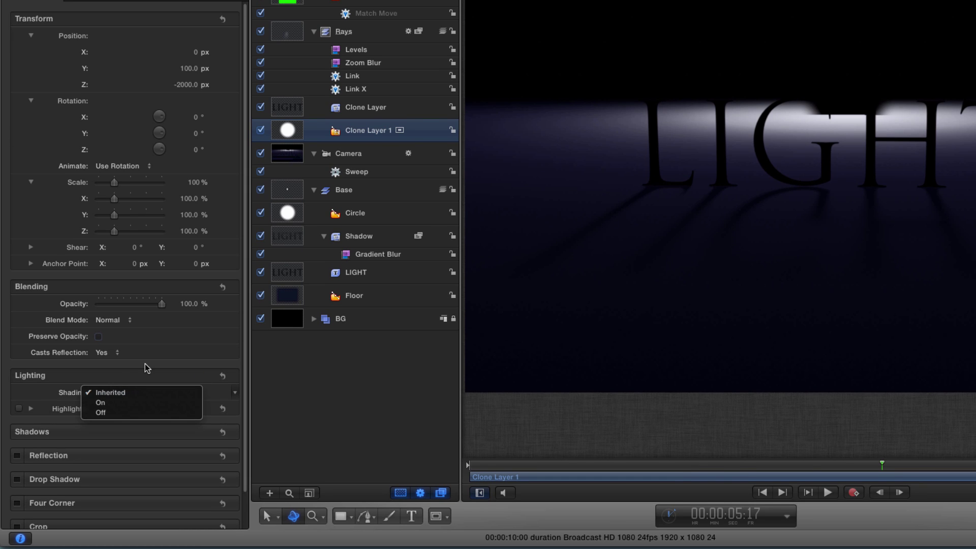
click(115, 413)
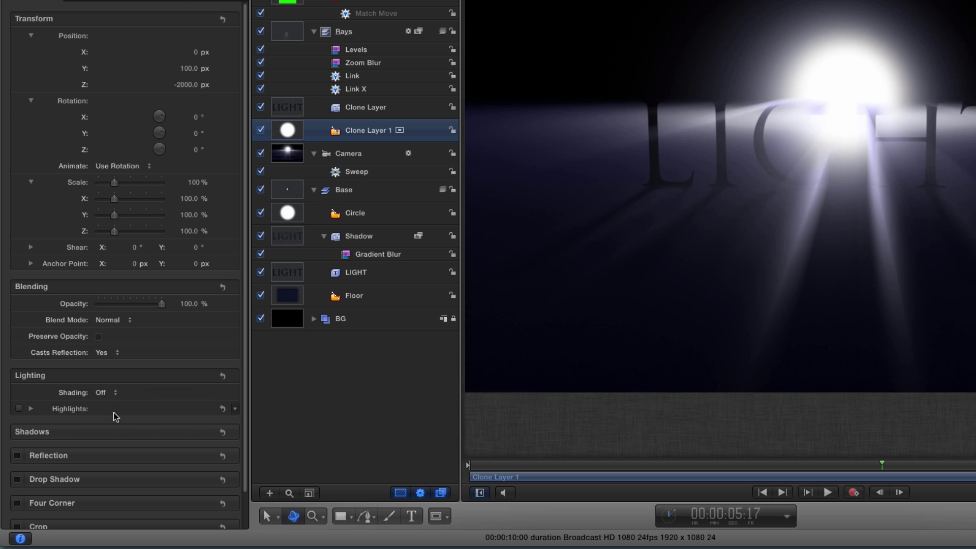
click(285, 216)
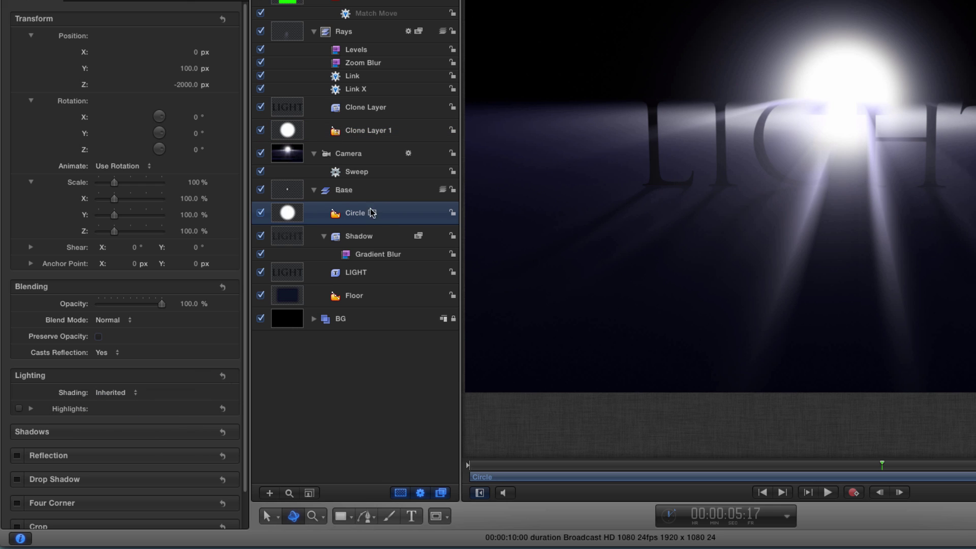
click(110, 393)
click(107, 414)
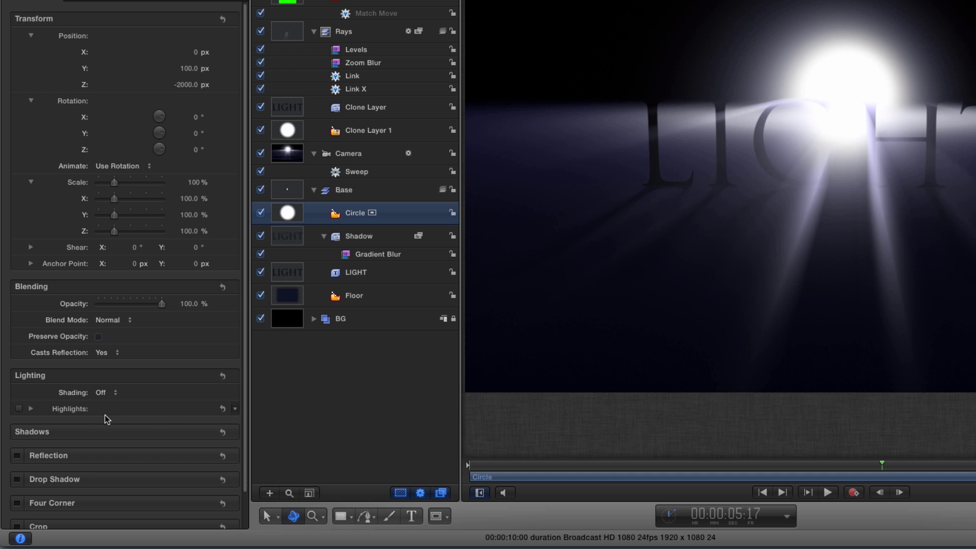
Scrub the timeline and toggle the point light on and off to compare the lighting.
drag(836, 458, 620, 484)
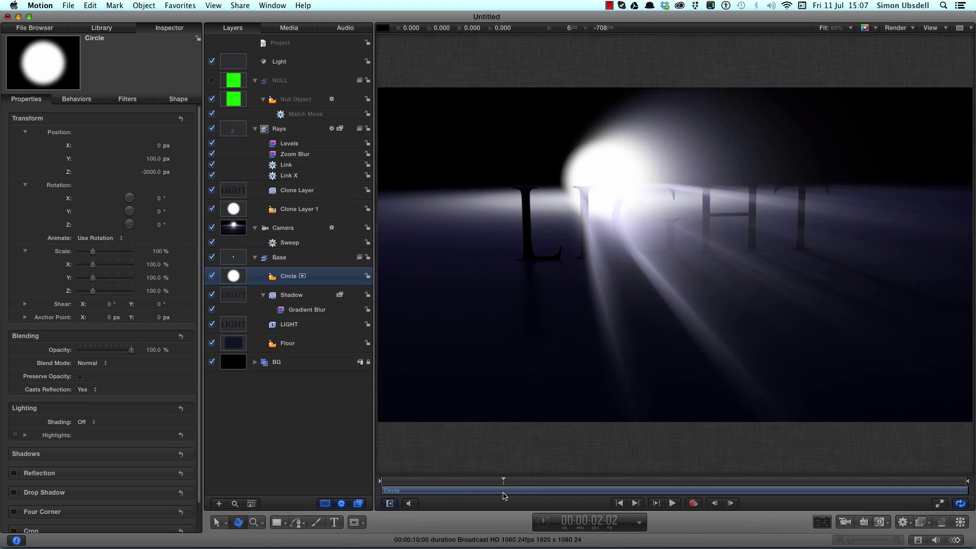
drag(503, 495, 572, 497)
click(212, 61)
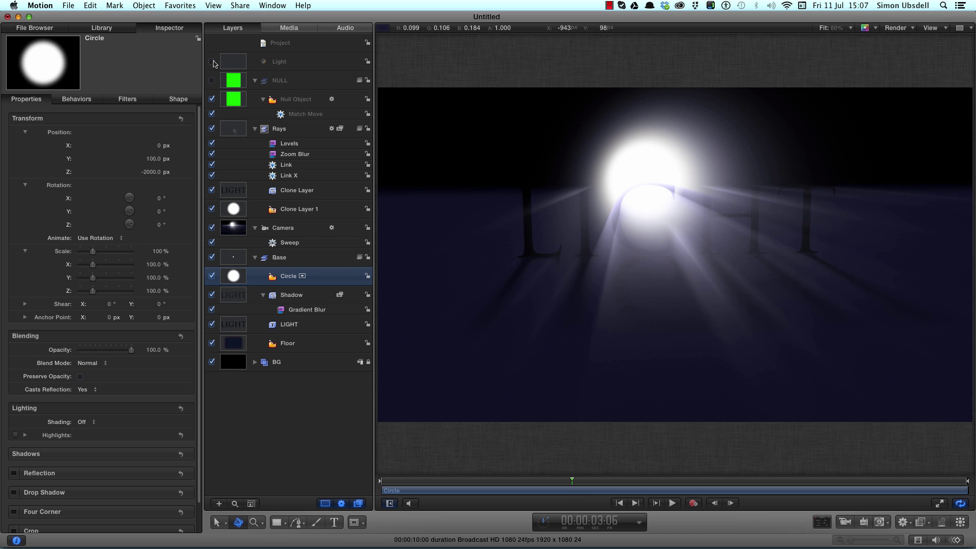
click(212, 62)
click(213, 62)
click(212, 61)
drag(663, 480, 692, 481)
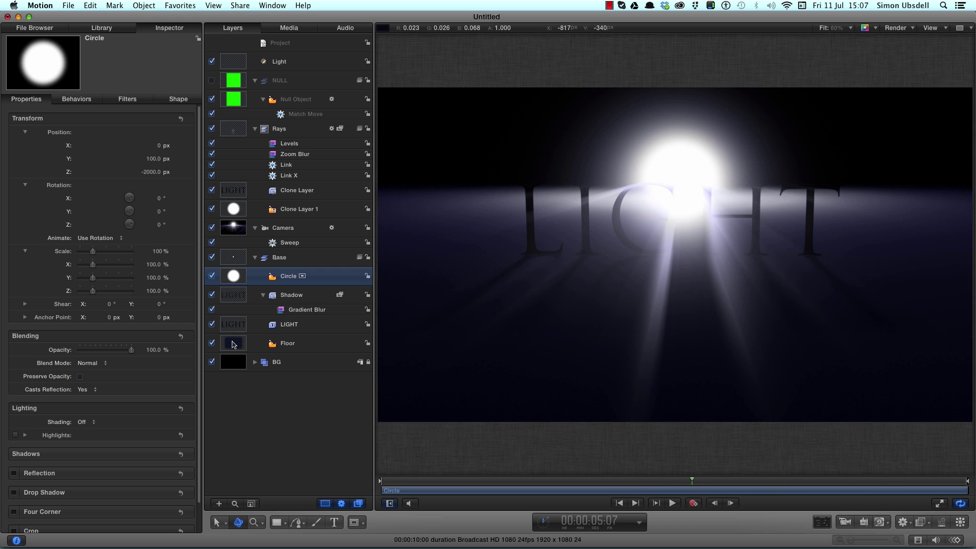
Set the Floor layer's Position Z to -1750 px and scrub to the end to preview the lighting.
click(233, 345)
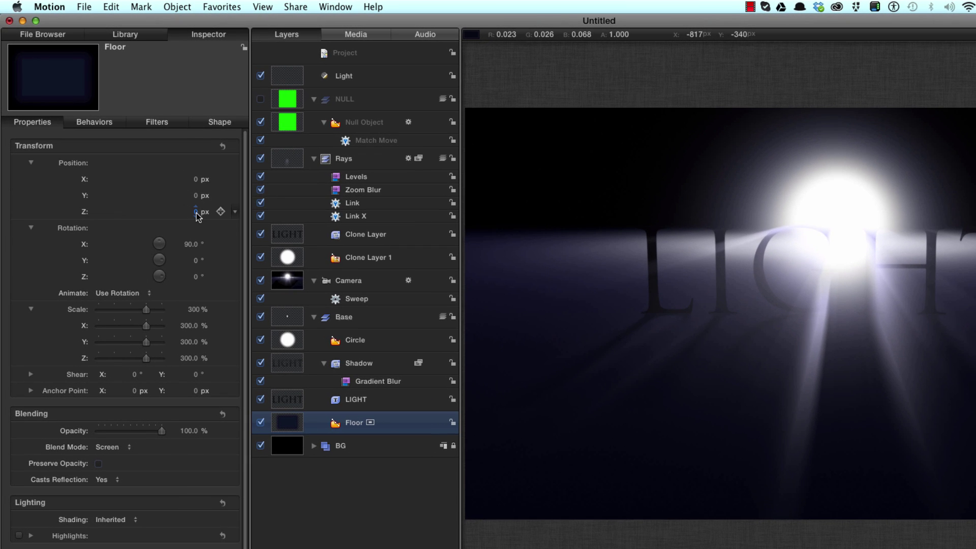
drag(198, 214, 188, 213)
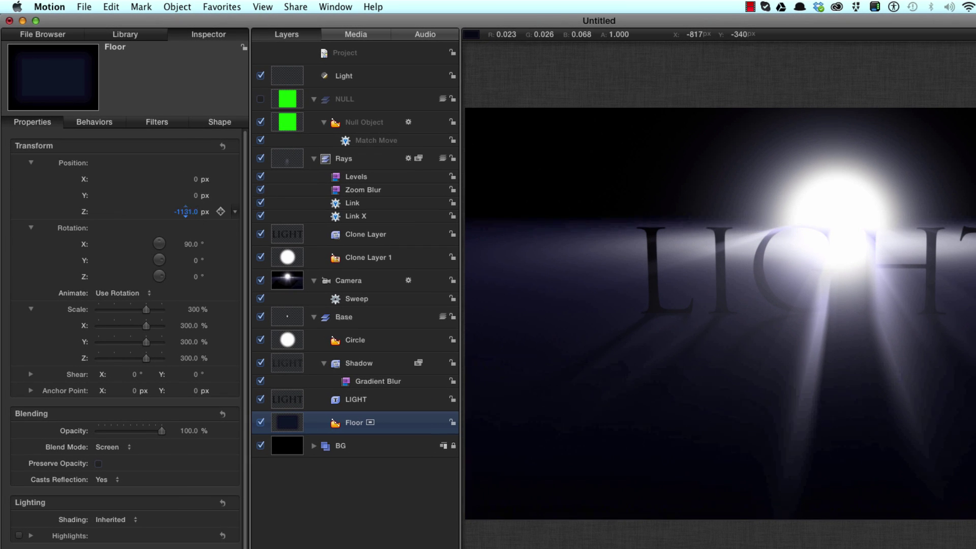
click(198, 212)
text(-1750)
key(Return)
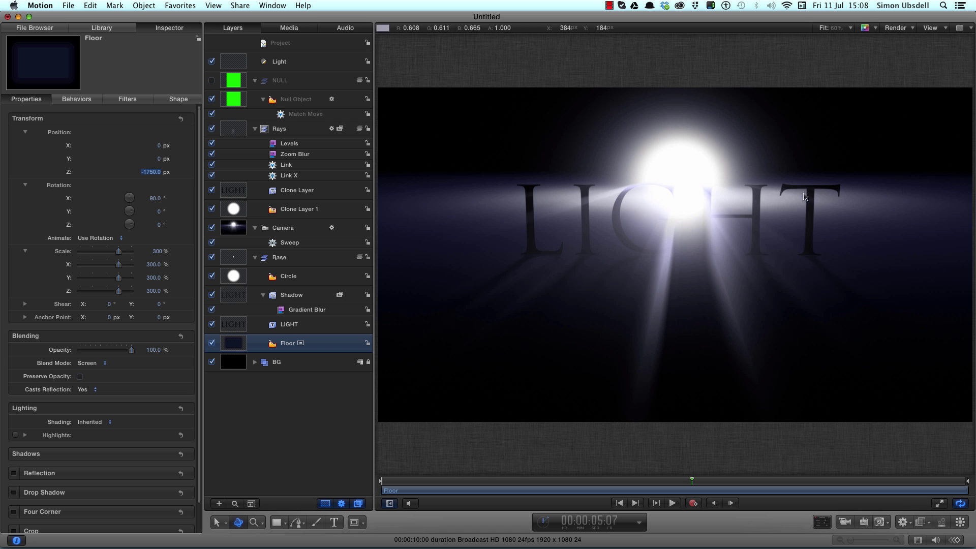
drag(600, 481, 729, 480)
key(End)
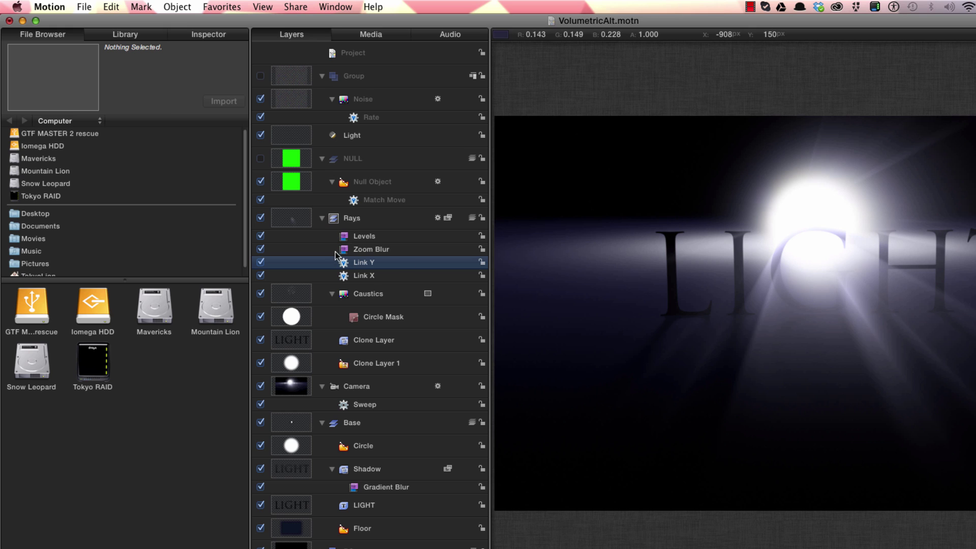
Raise the Link Y behaviour's offset under Rays to about -1004 to lift the glow.
click(289, 220)
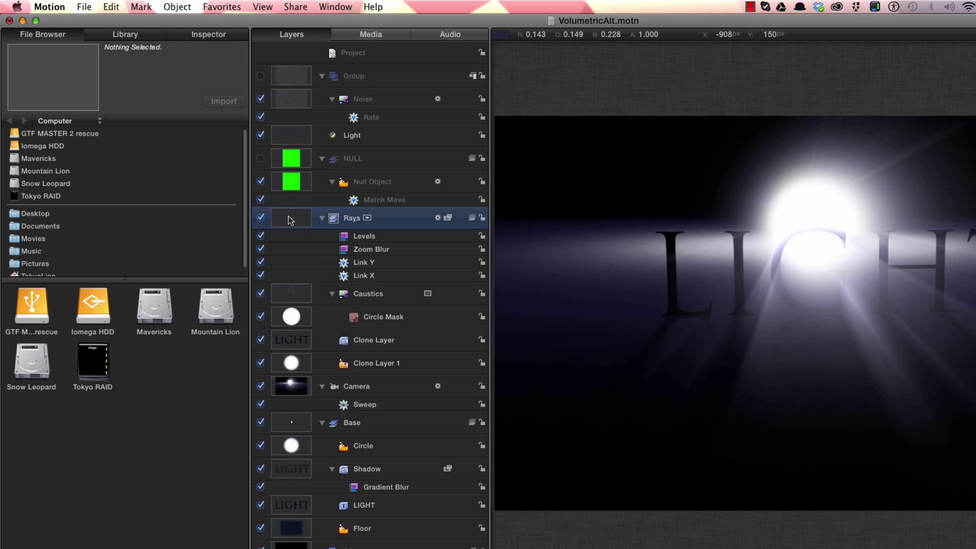
click(346, 265)
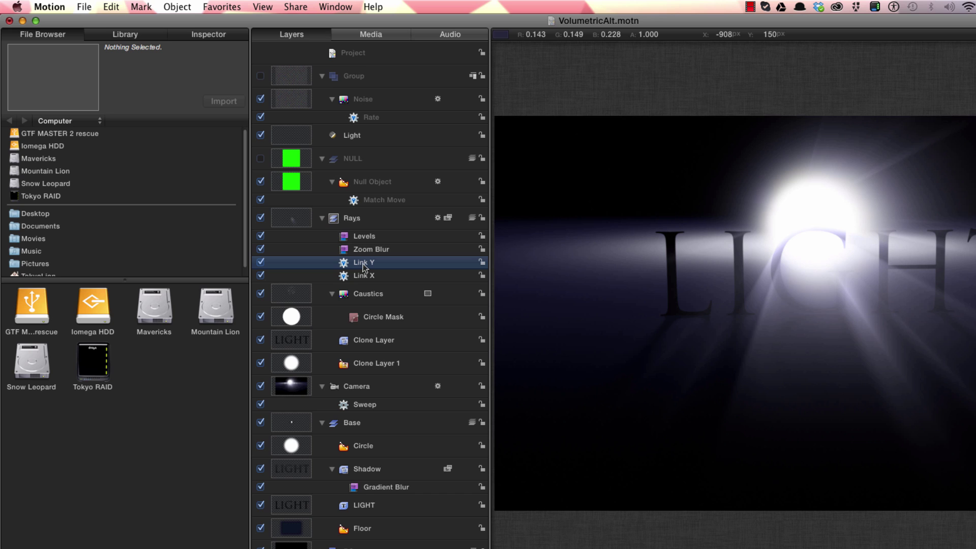
key(super+3)
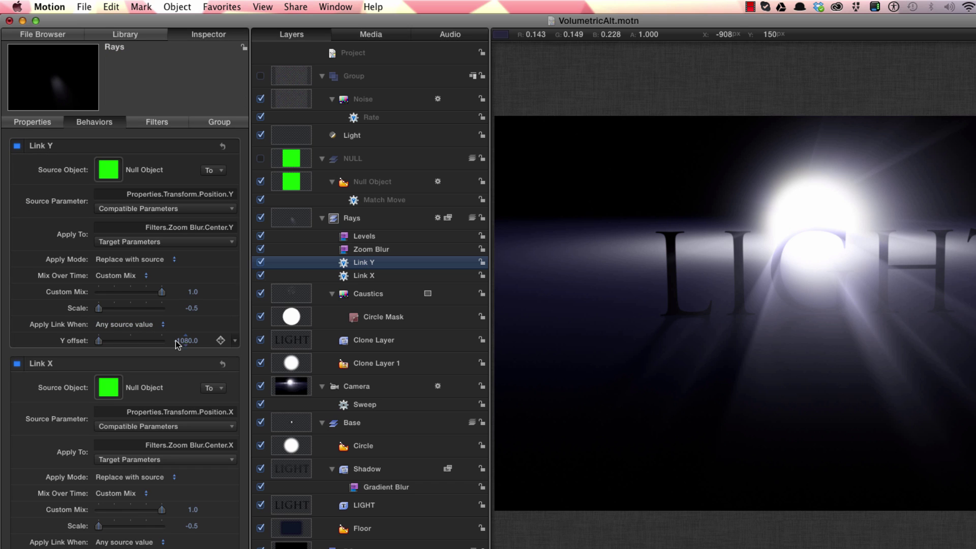
drag(185, 340, 186, 340)
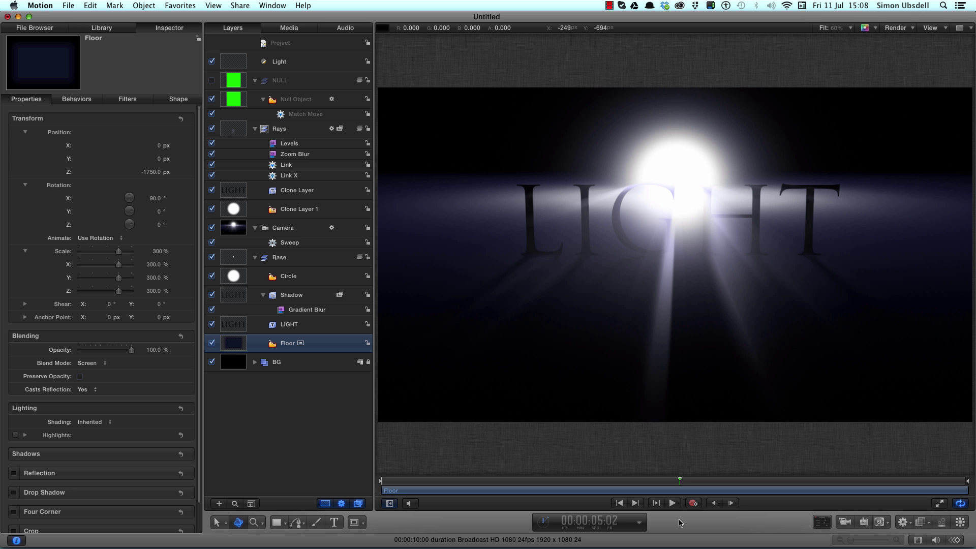
Add the Caustics generator from the Library's Generators to the Rays group.
drag(680, 523, 661, 516)
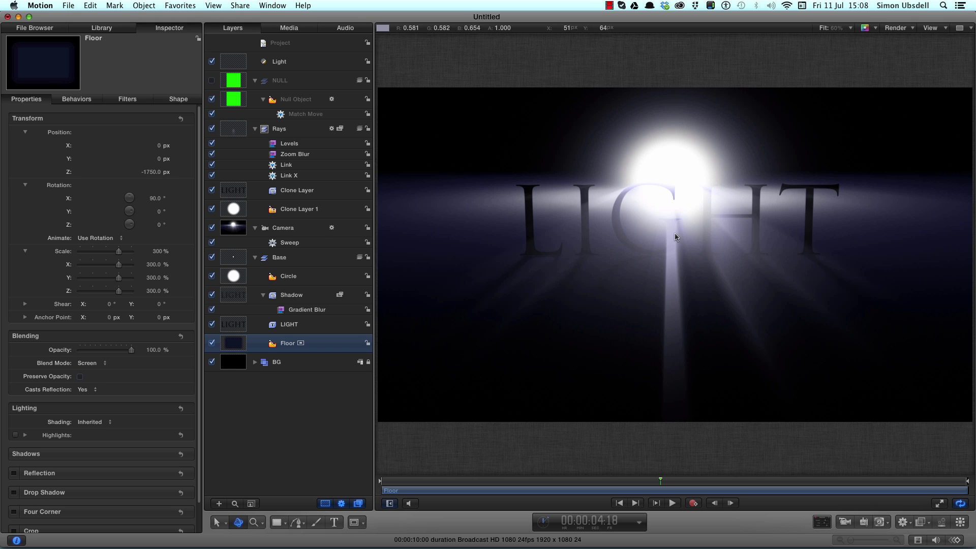
click(237, 129)
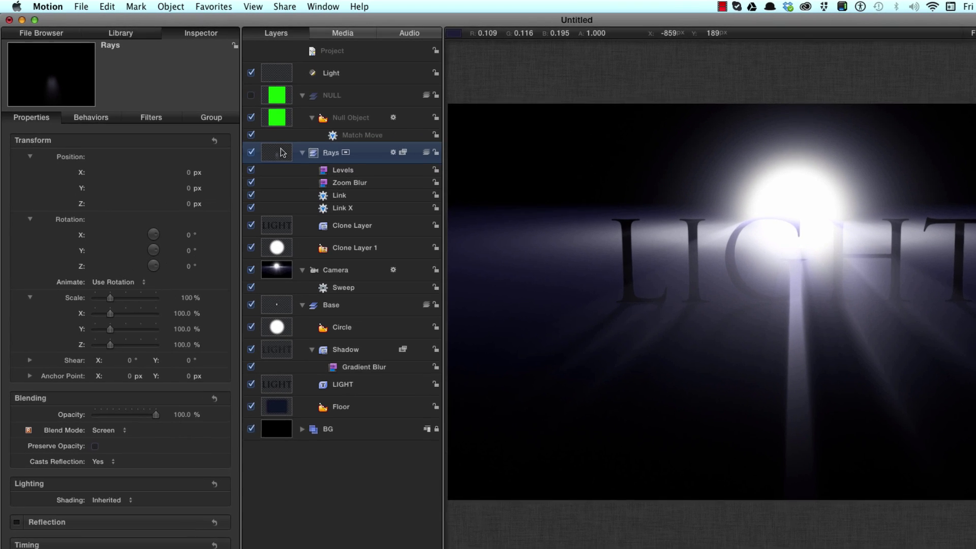
key(super+2)
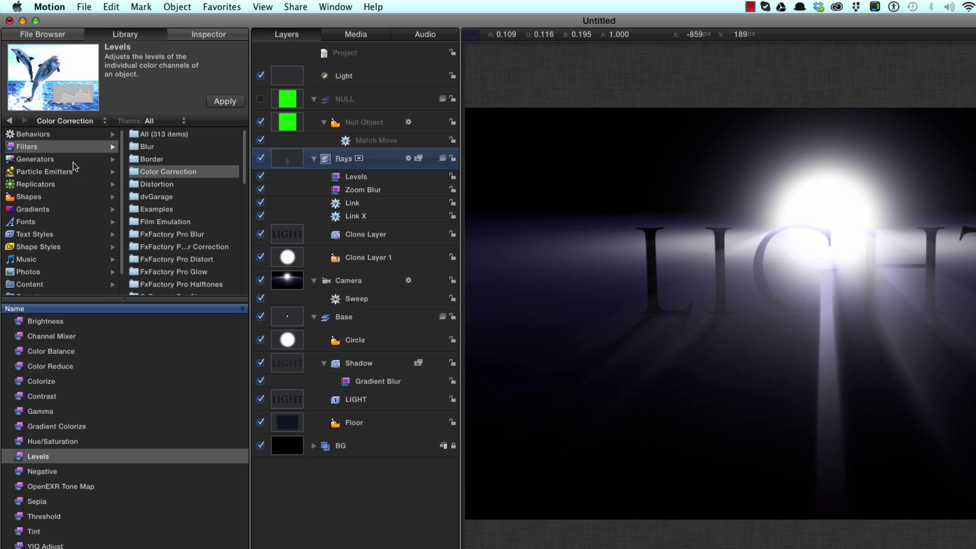
click(34, 159)
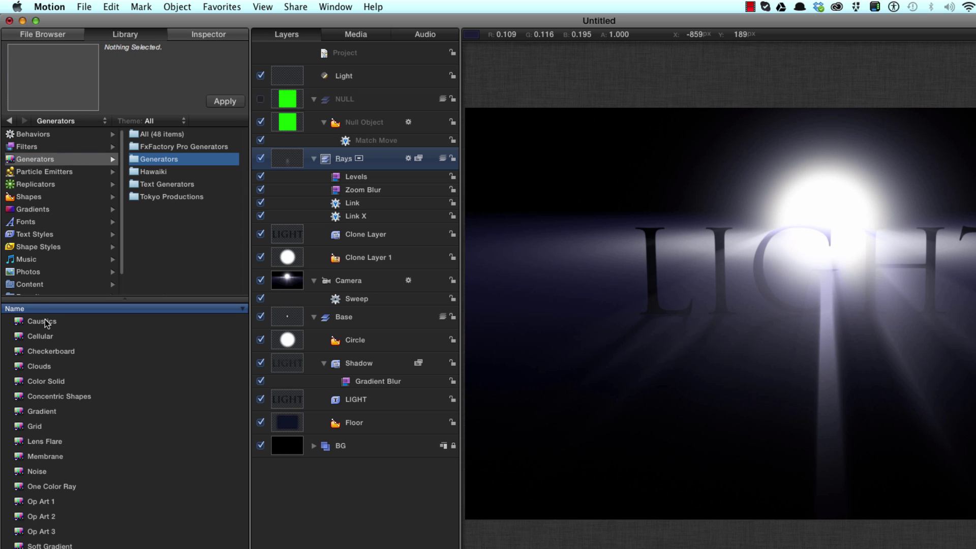
click(45, 321)
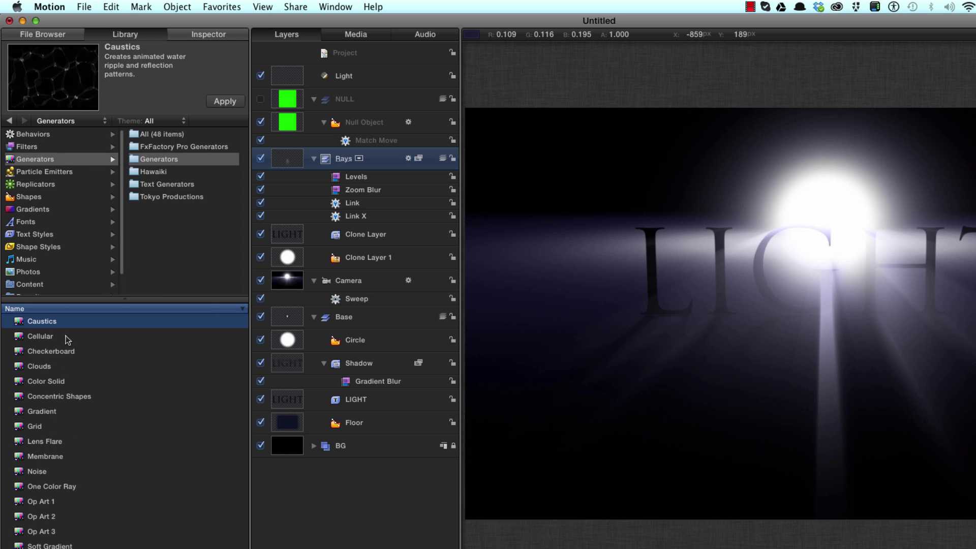
click(225, 102)
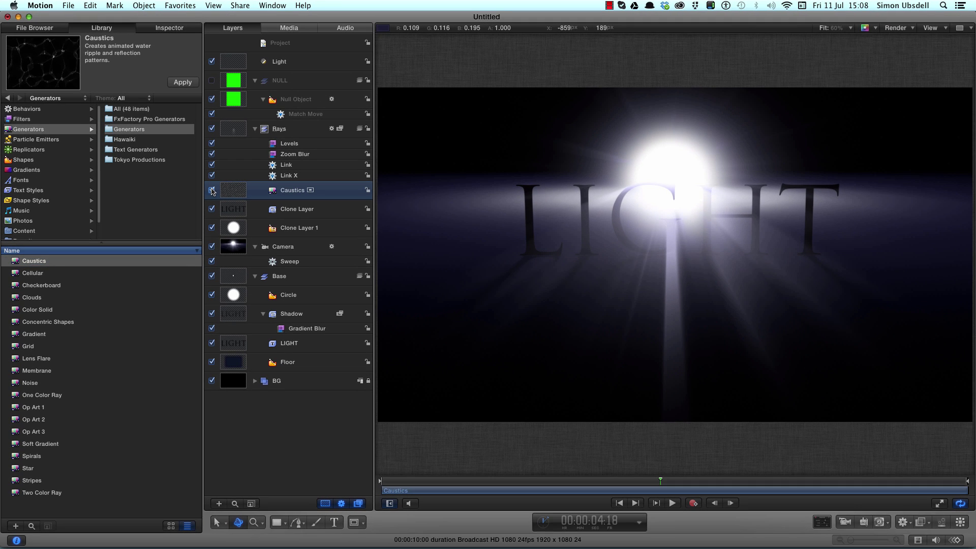
Hide and re-show the Caustics layer to compare, previewing at frame 03:11.
click(213, 191)
click(212, 191)
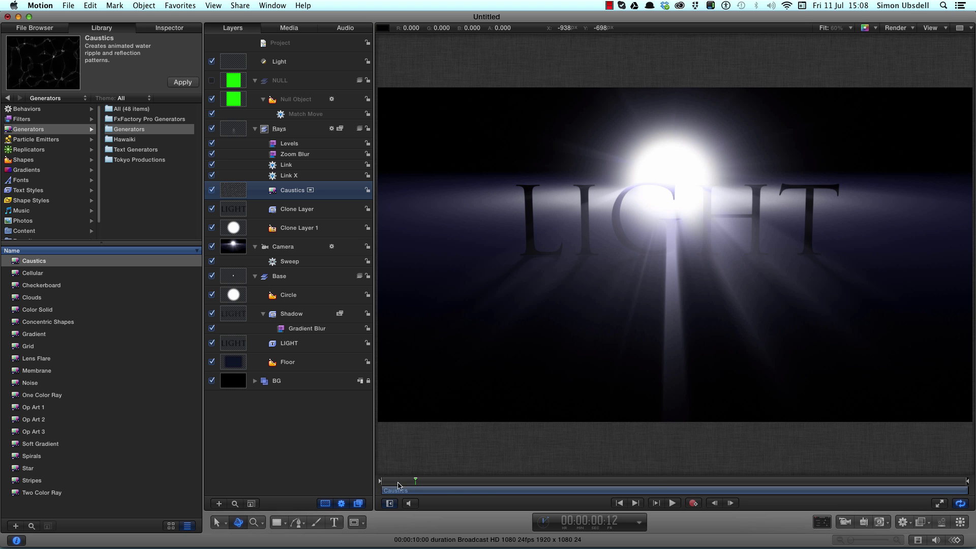
drag(403, 486, 674, 486)
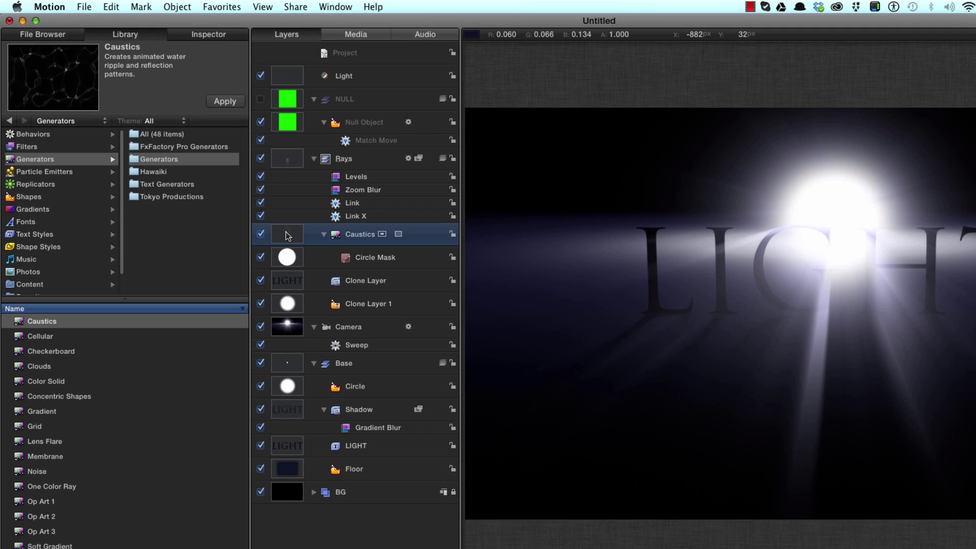
Lower the Caustics generator's Speed from 0.5 to 0.2.
key(super+3)
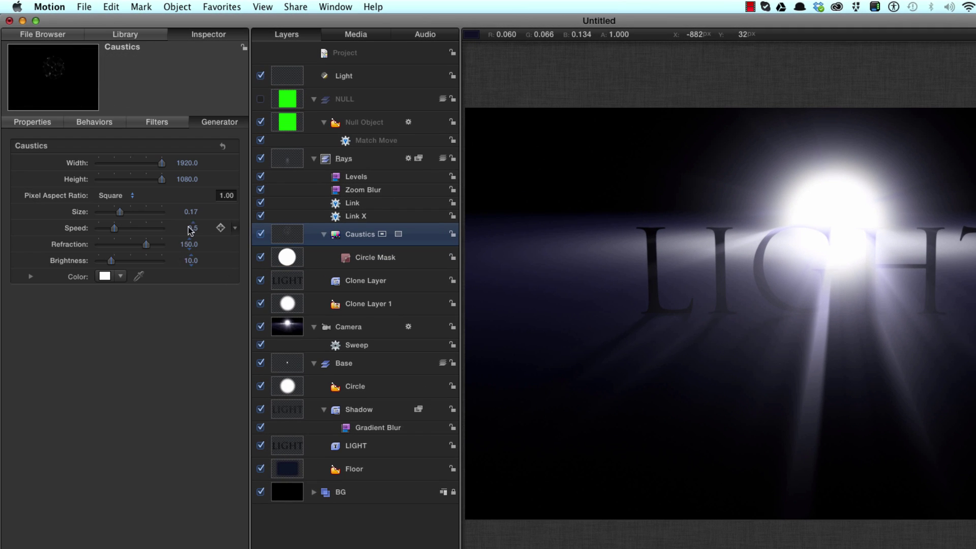
click(193, 229)
key(BackSpace)
text(0.2)
key(Return)
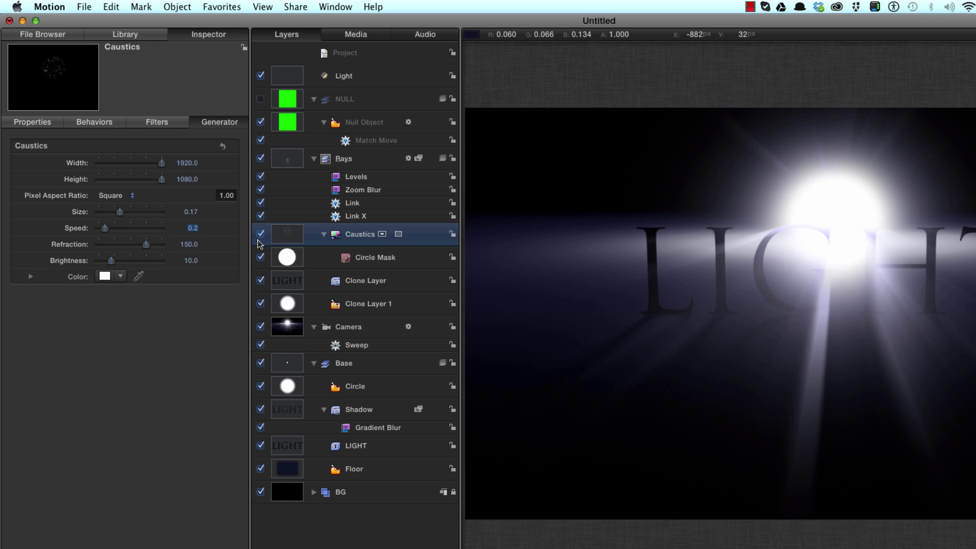